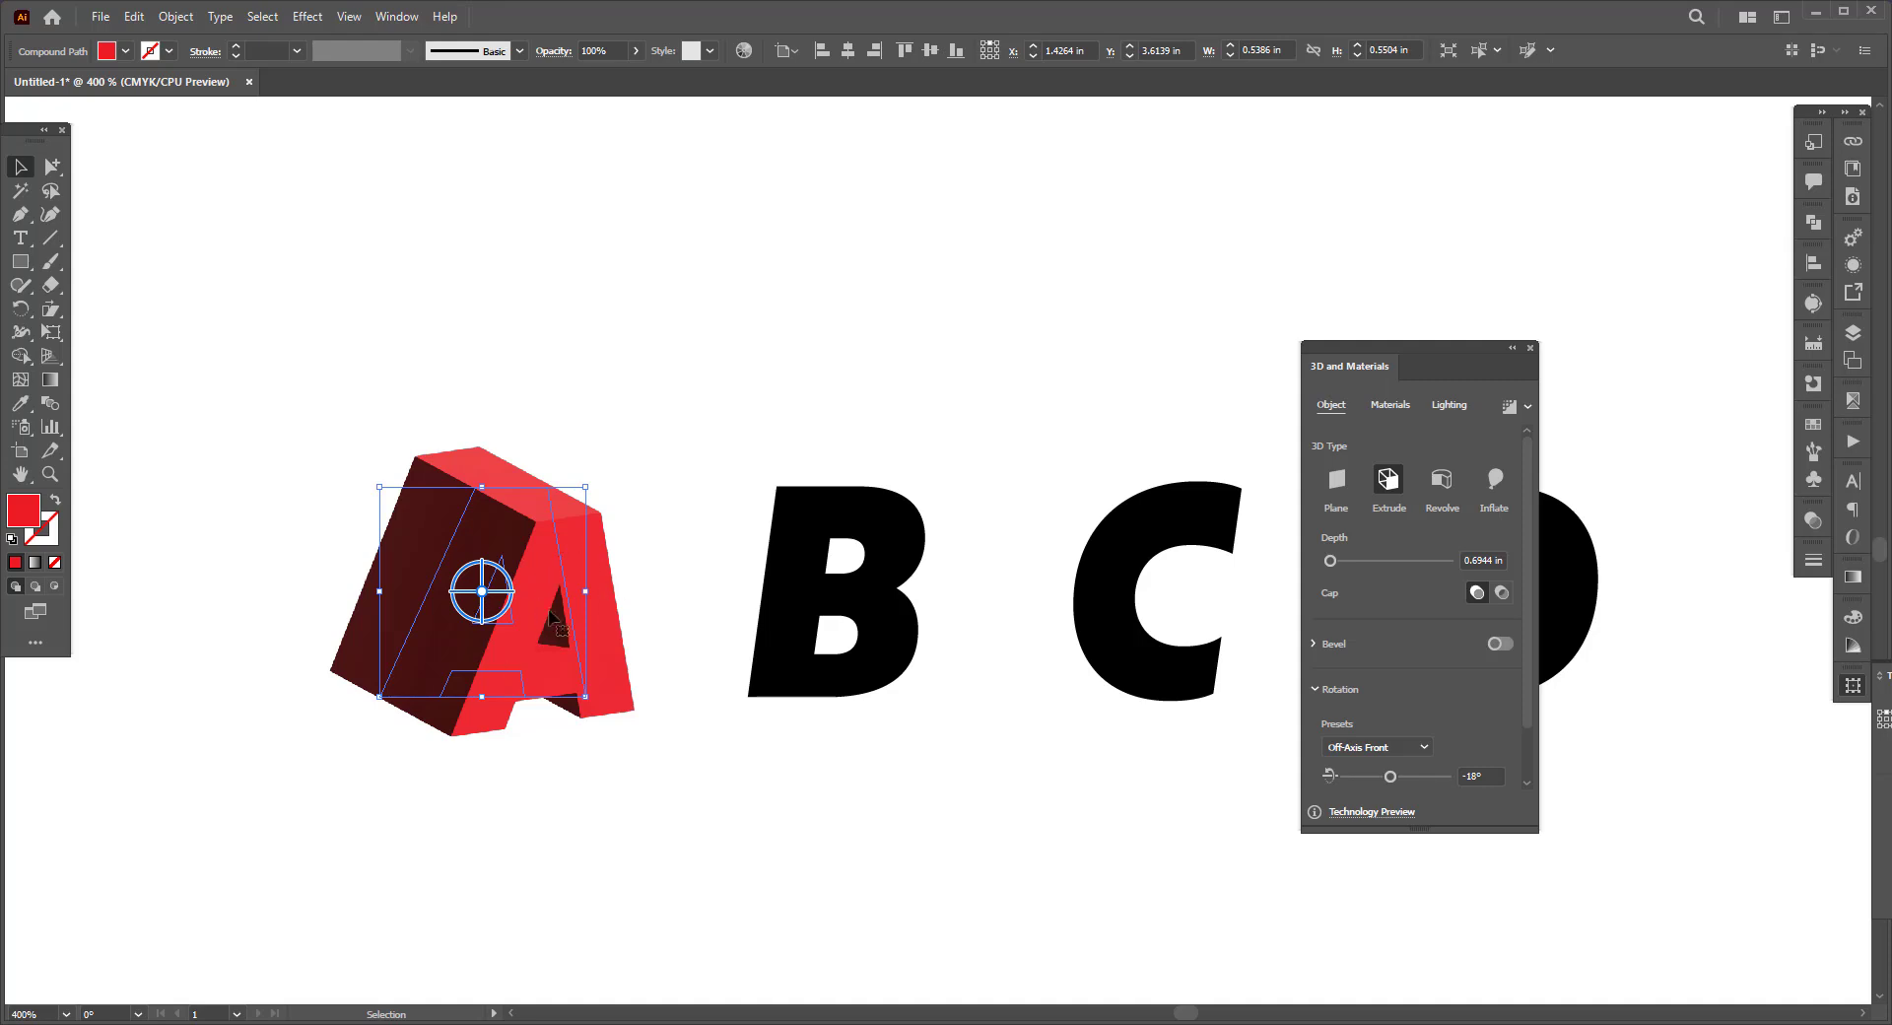
Select the red letter A and change its 3D type to Inflate.
click(660, 483)
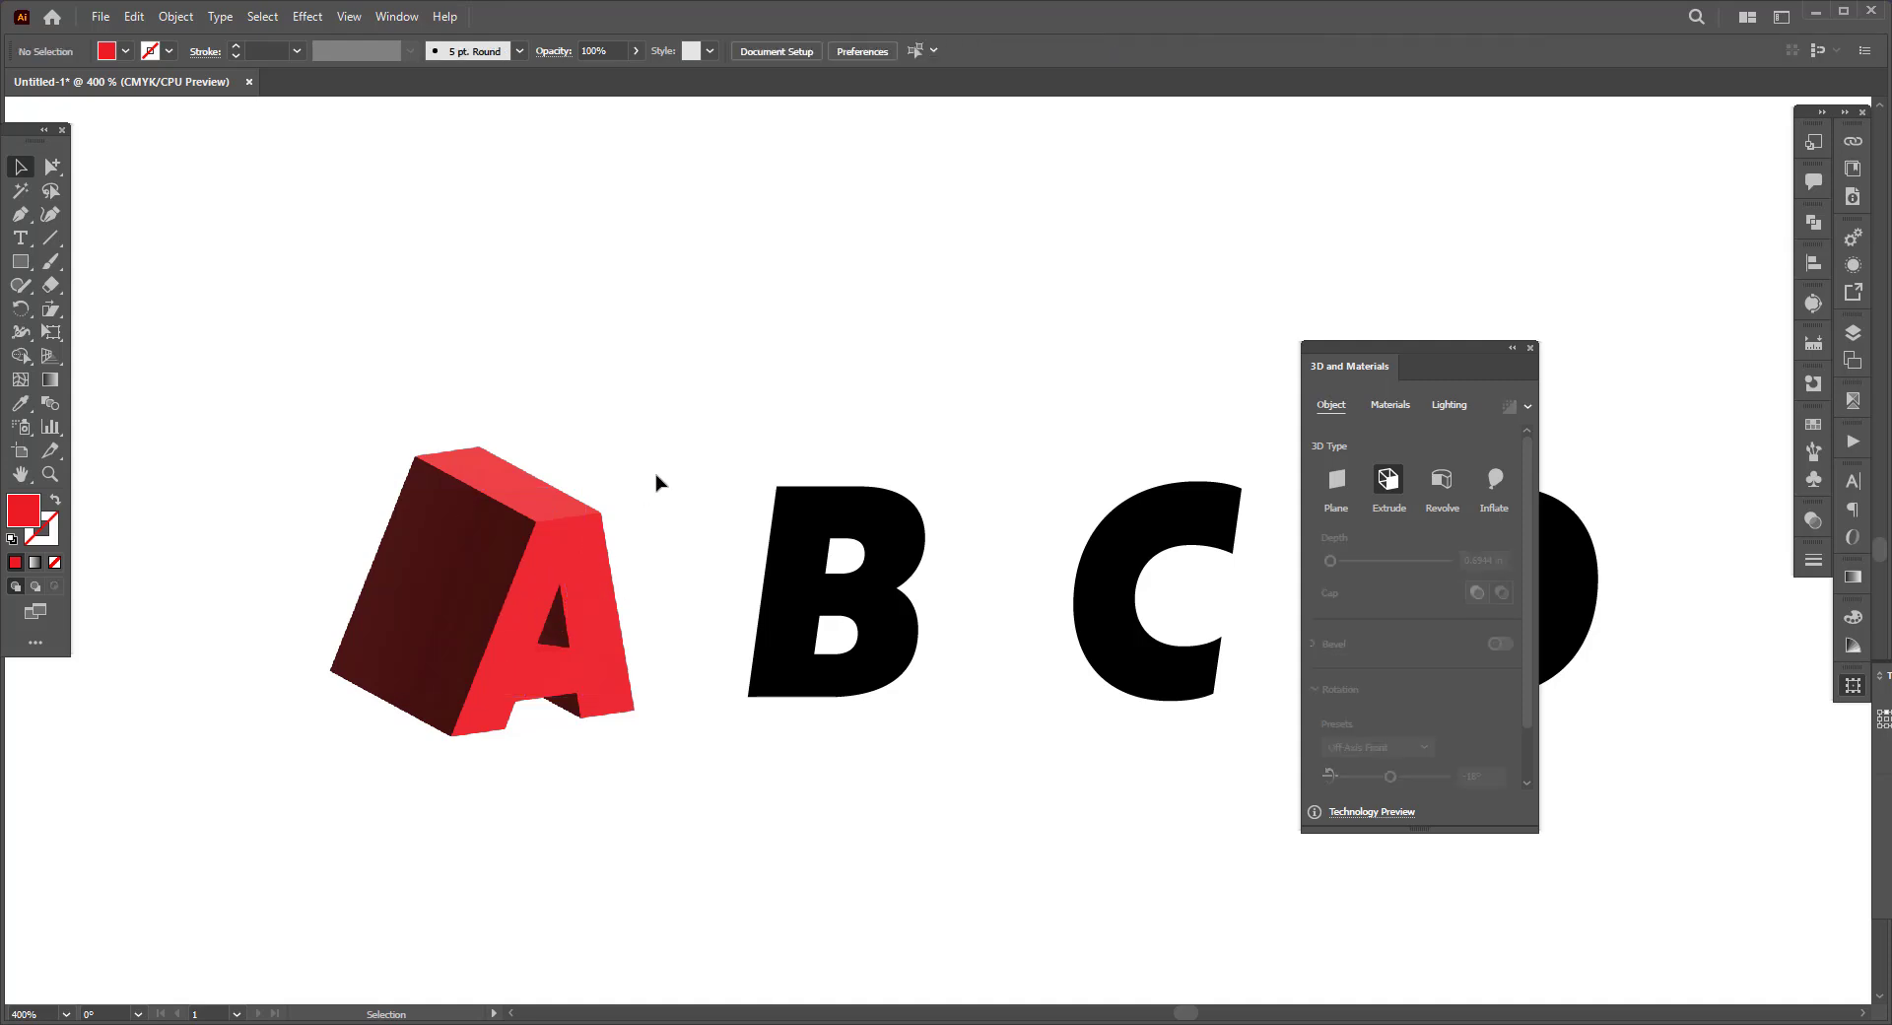
click(609, 678)
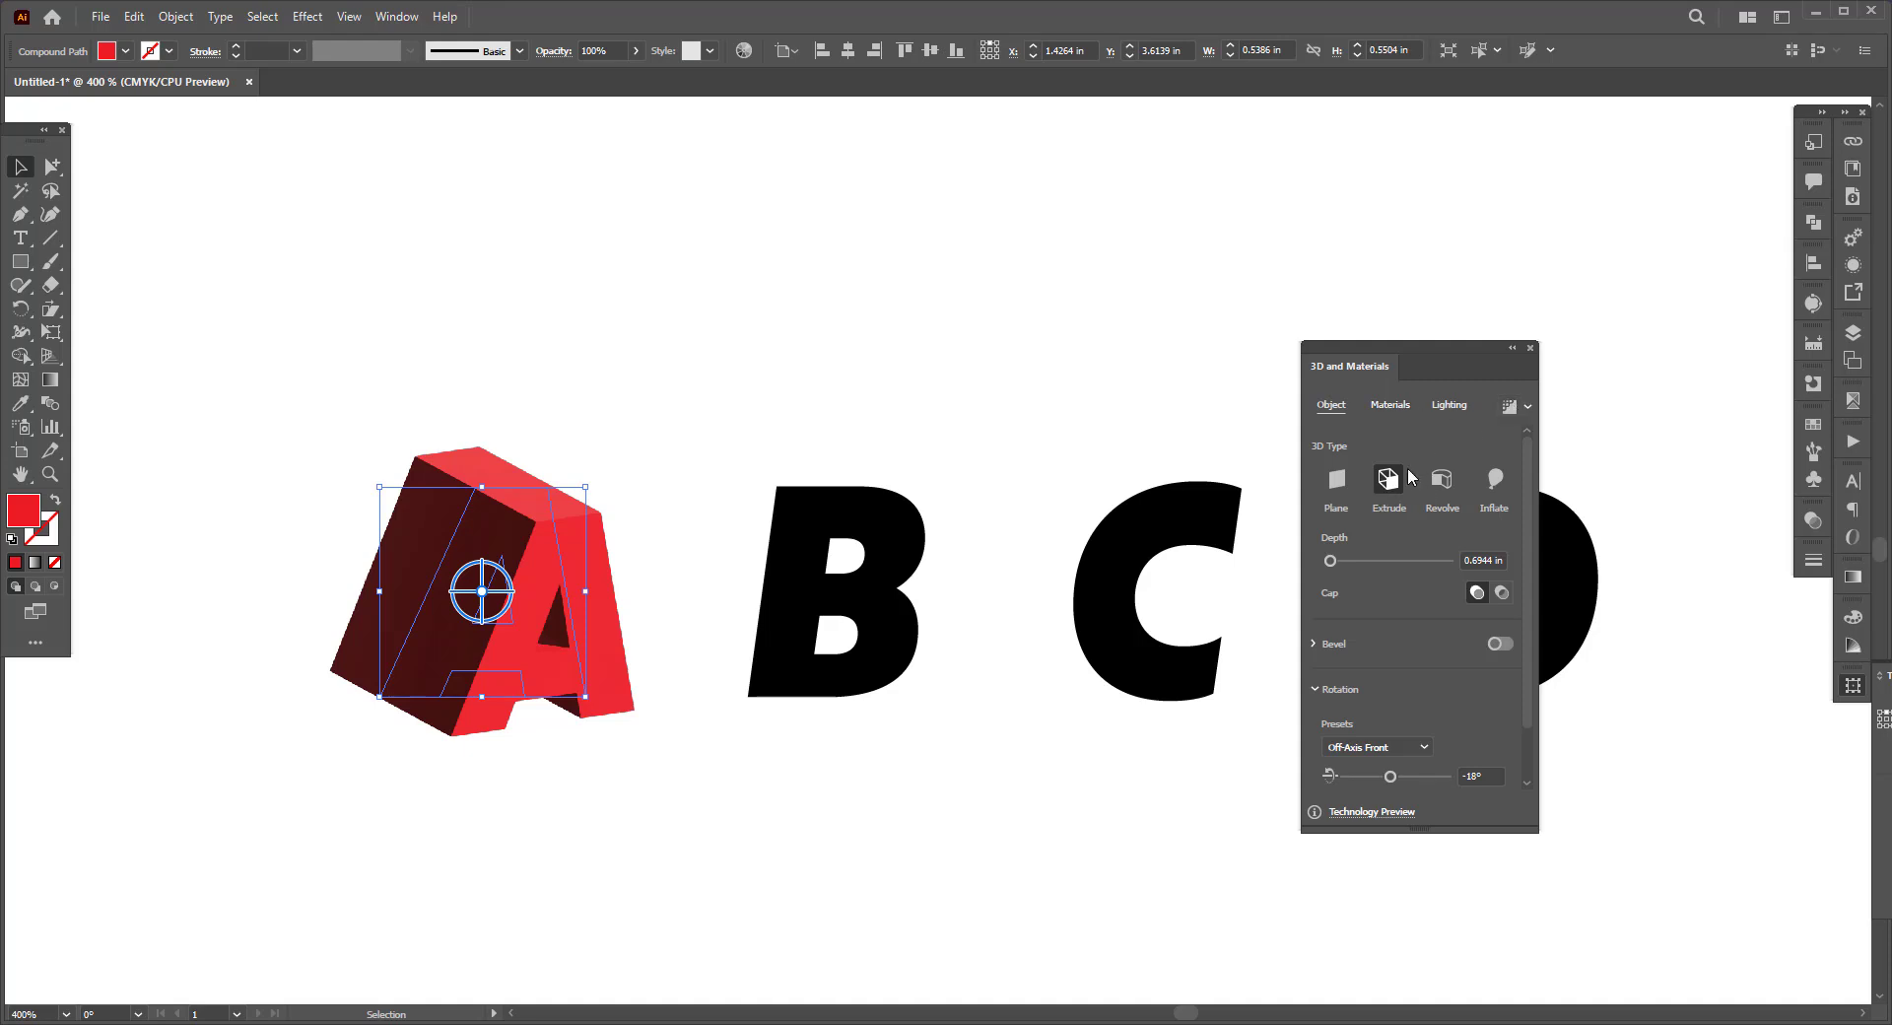
click(1496, 483)
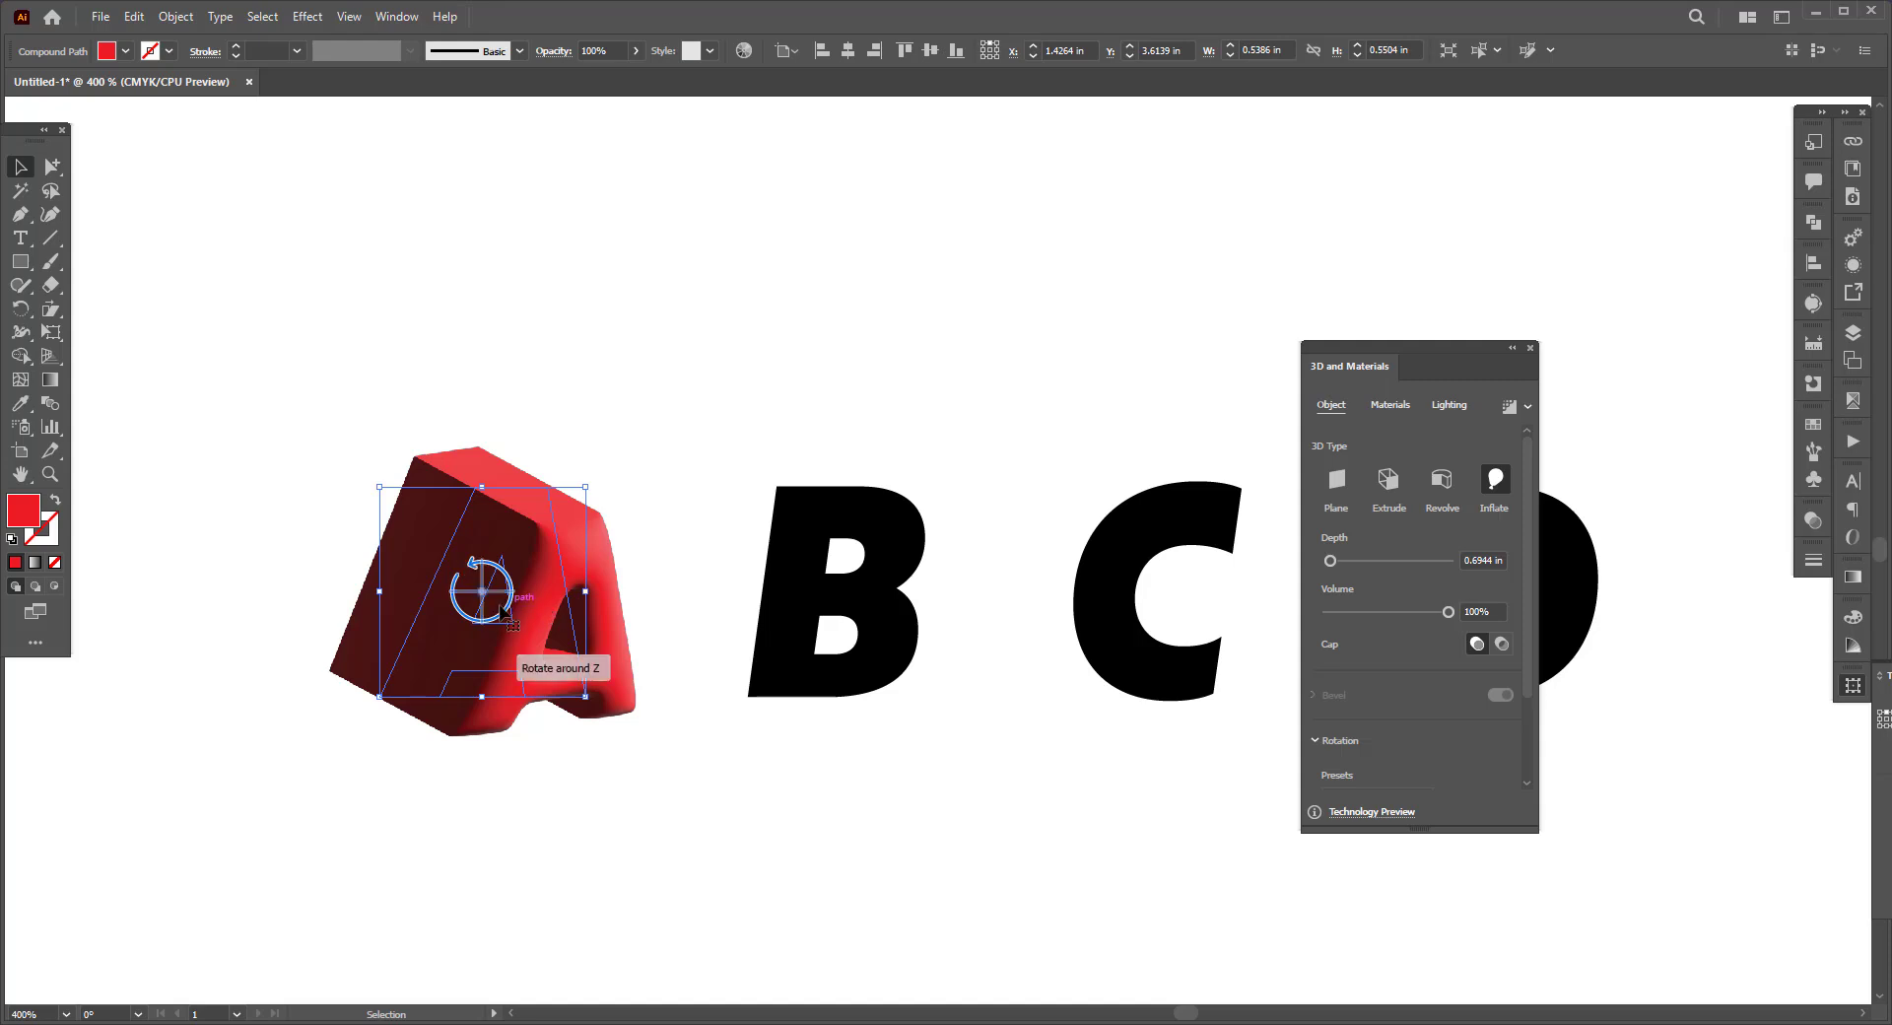
Try the Right, Top Left and Diffuse lighting presets on the letter A, and return to Standard.
click(1447, 406)
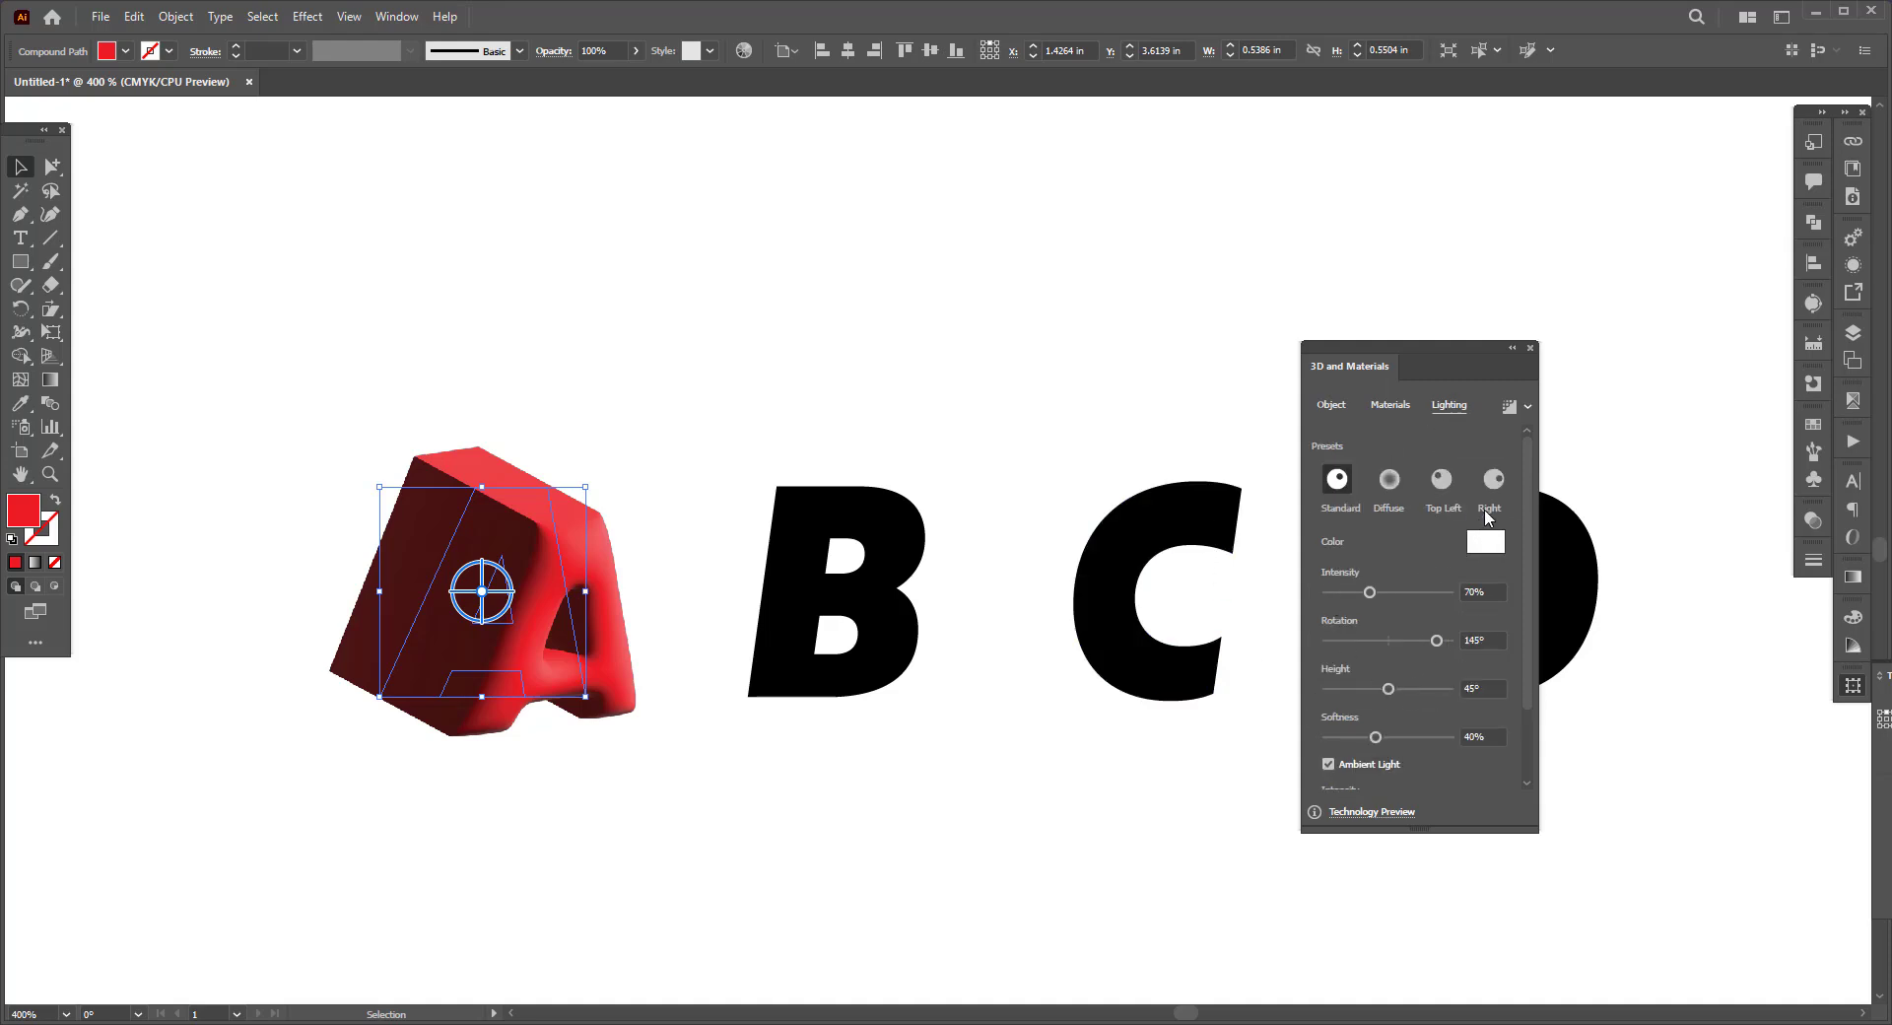
click(1488, 511)
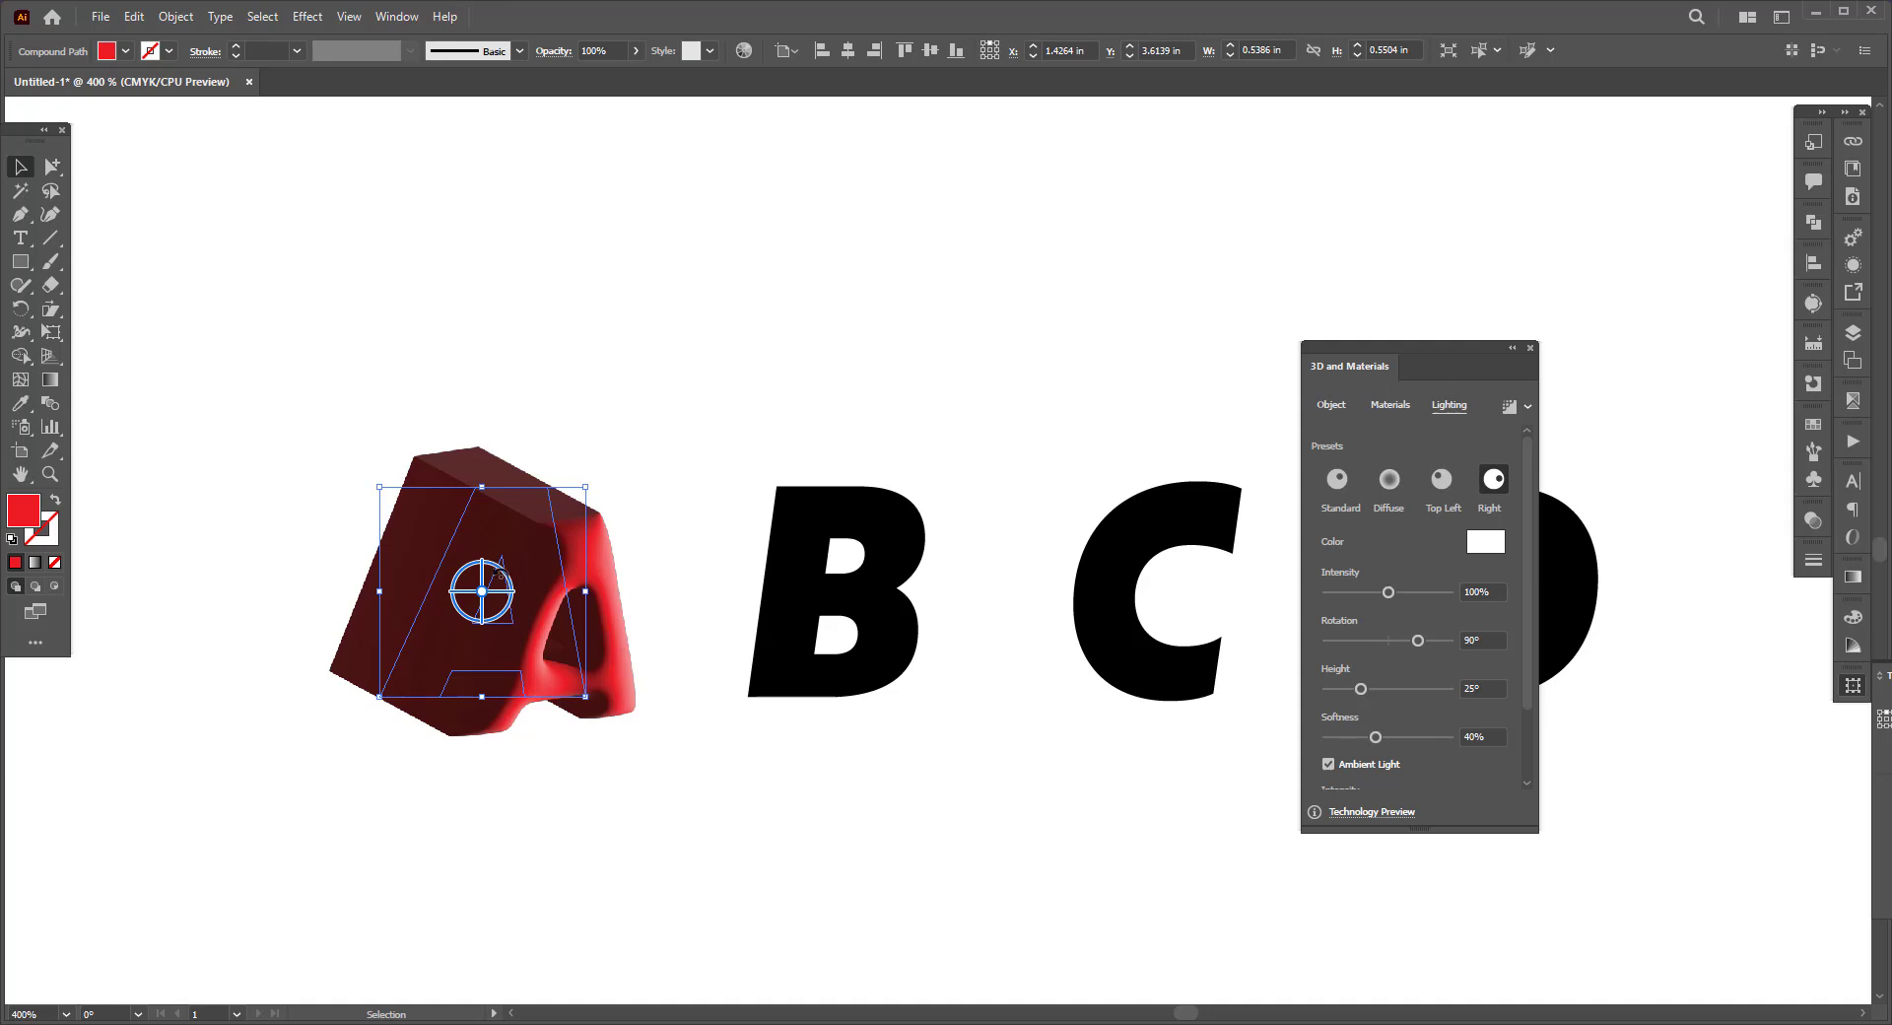
click(1442, 479)
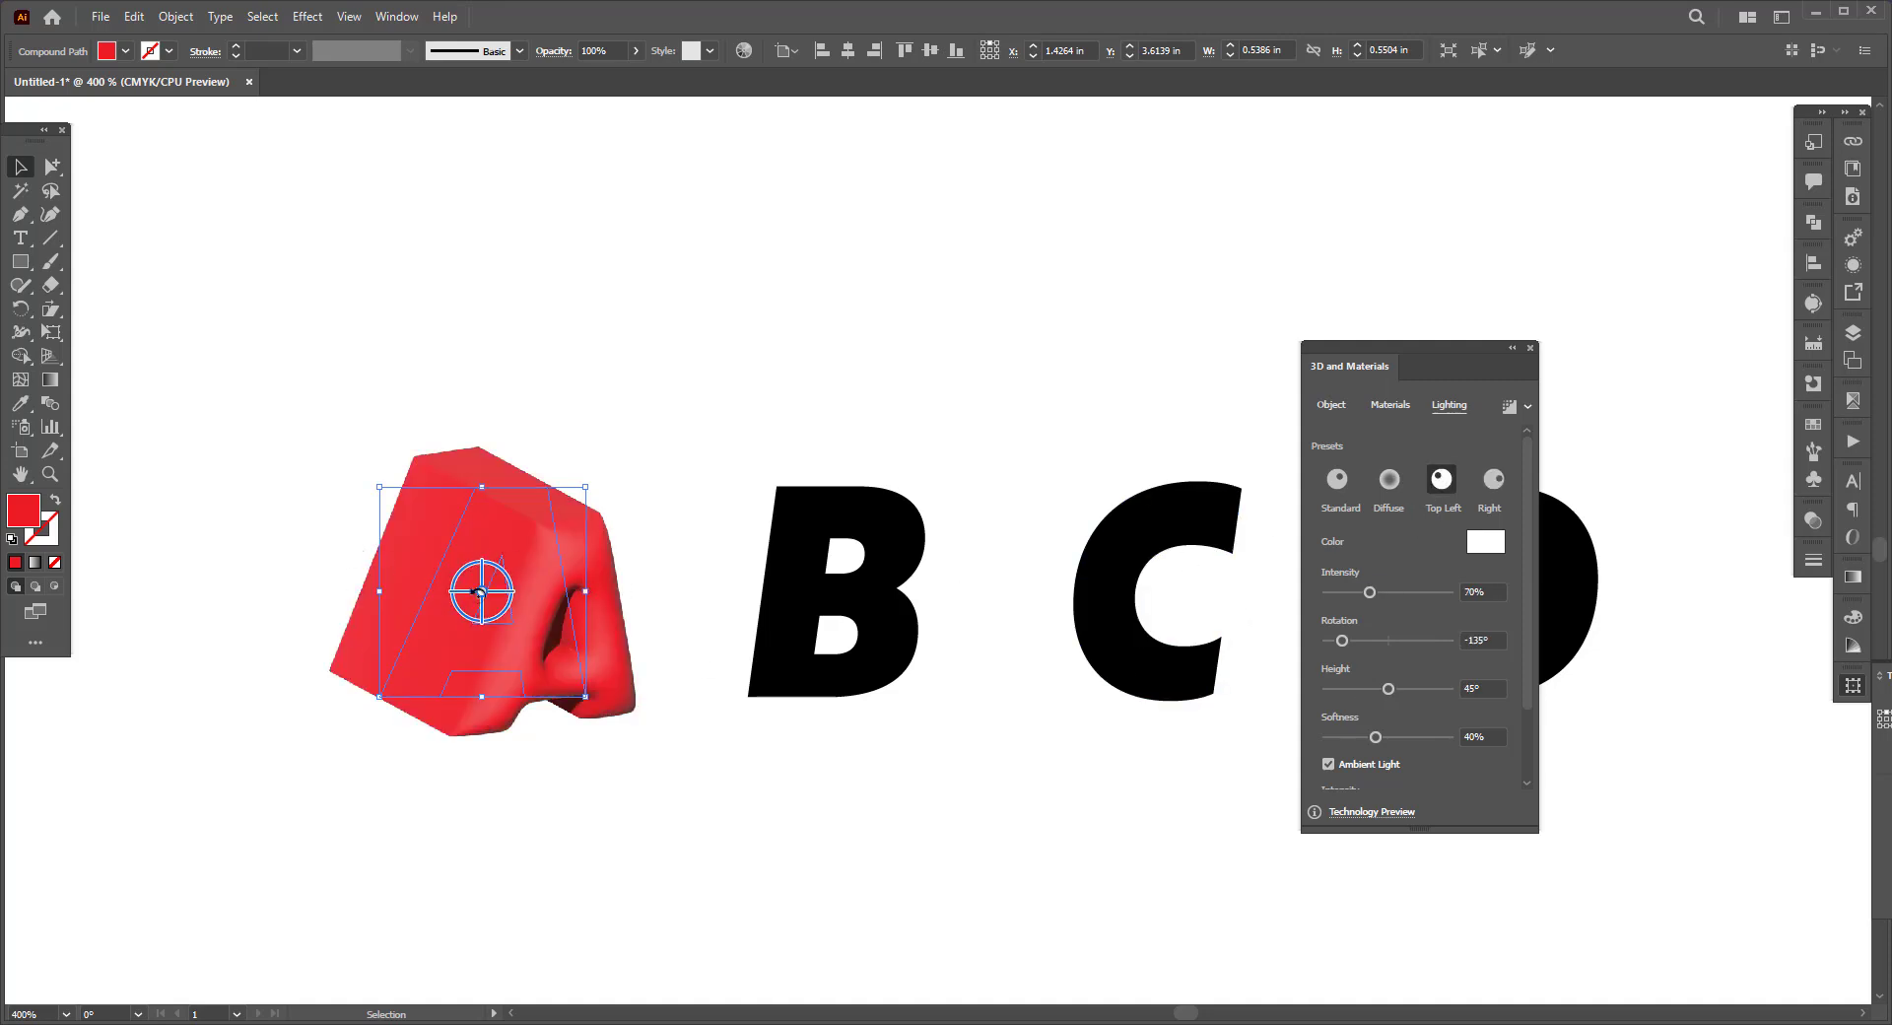
click(1384, 487)
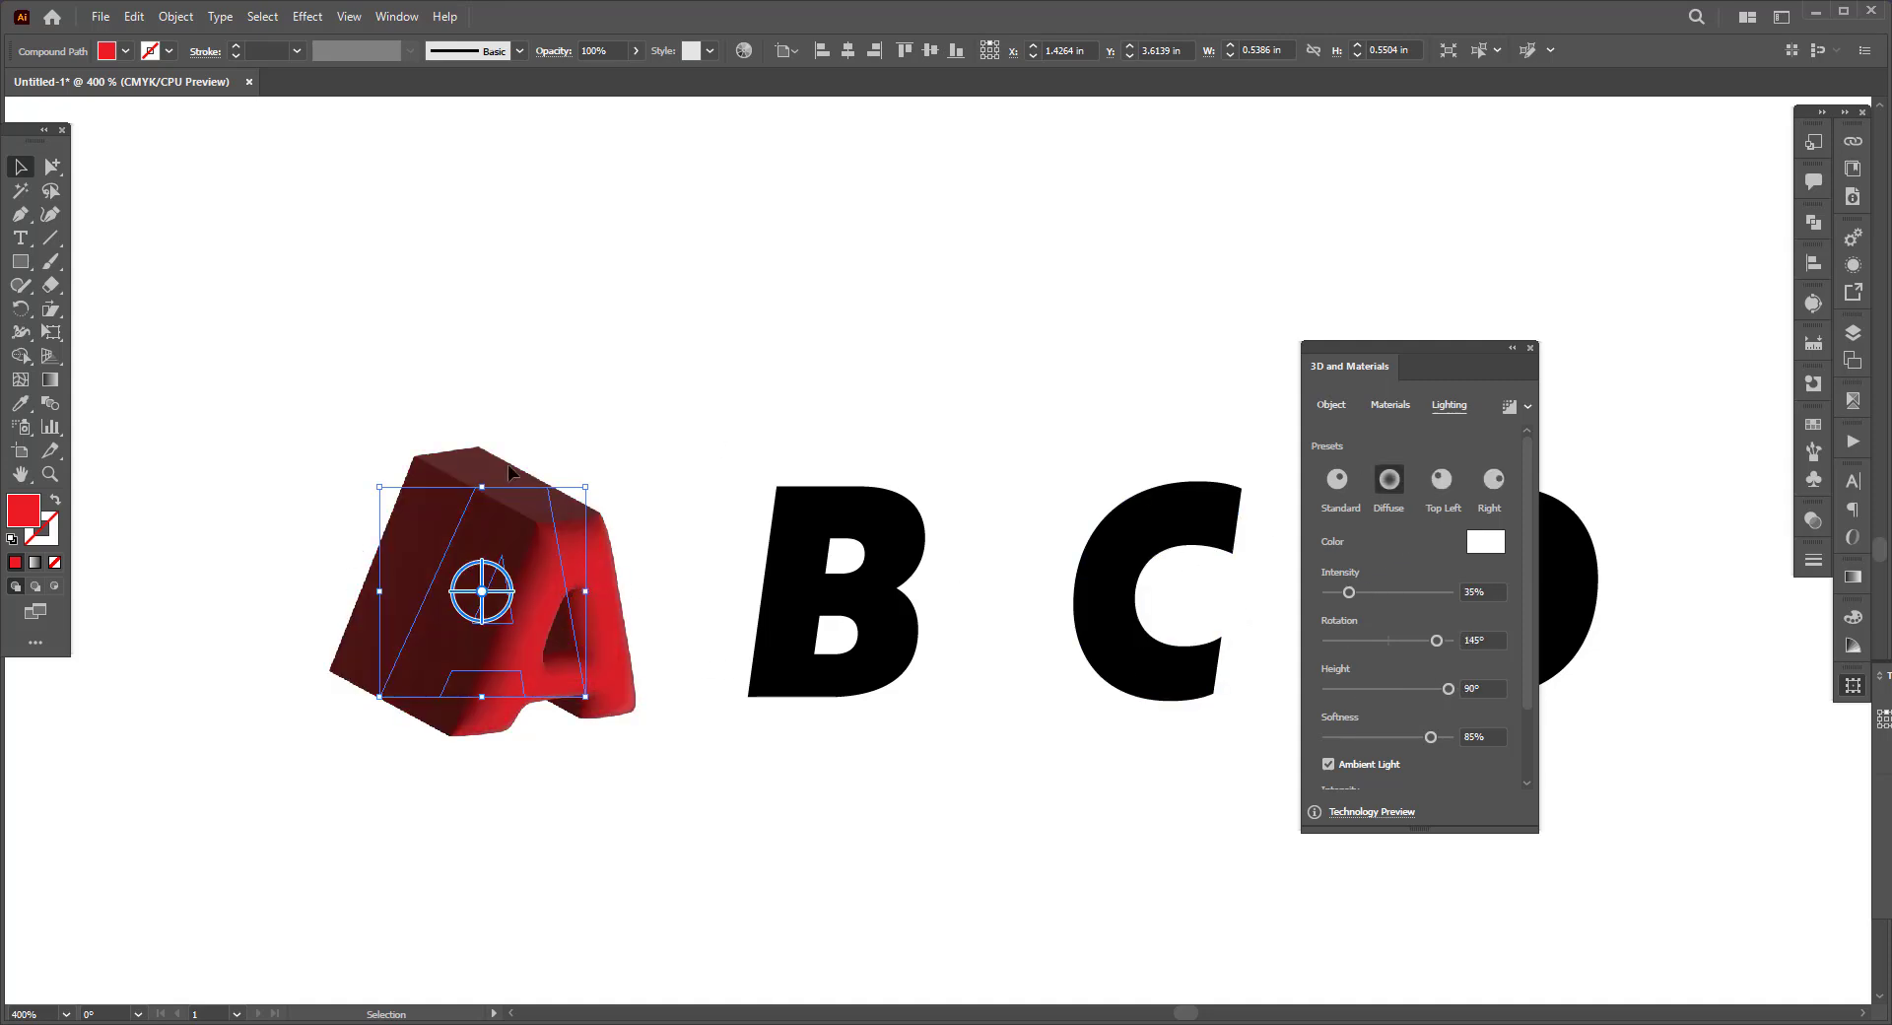
click(1338, 479)
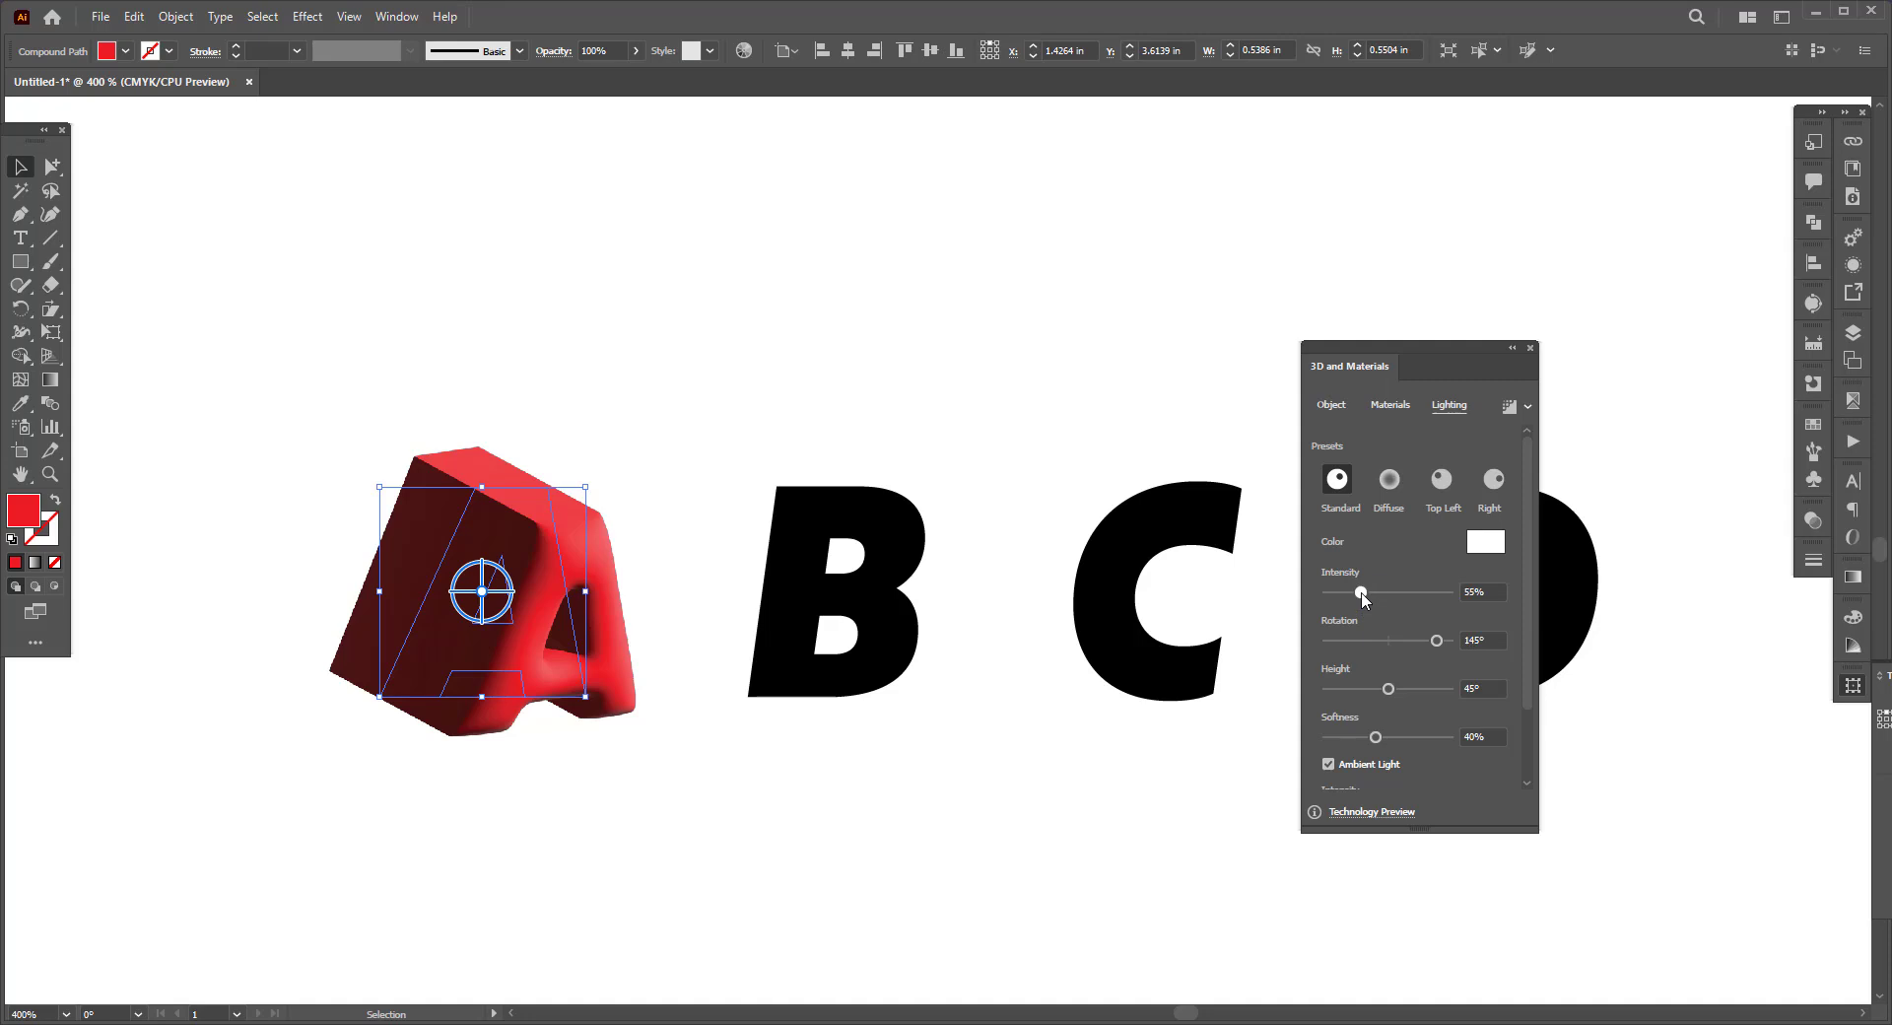
Try 78% intensity, 157° rotation, 70° height and 10% softness for the light, and return to the Standard preset via Diffuse and Top Left.
mouse_move(1363, 596)
mouse_down()
mouse_move(1342, 598)
mouse_move(1384, 598)
mouse_move(1442, 642)
mouse_up()
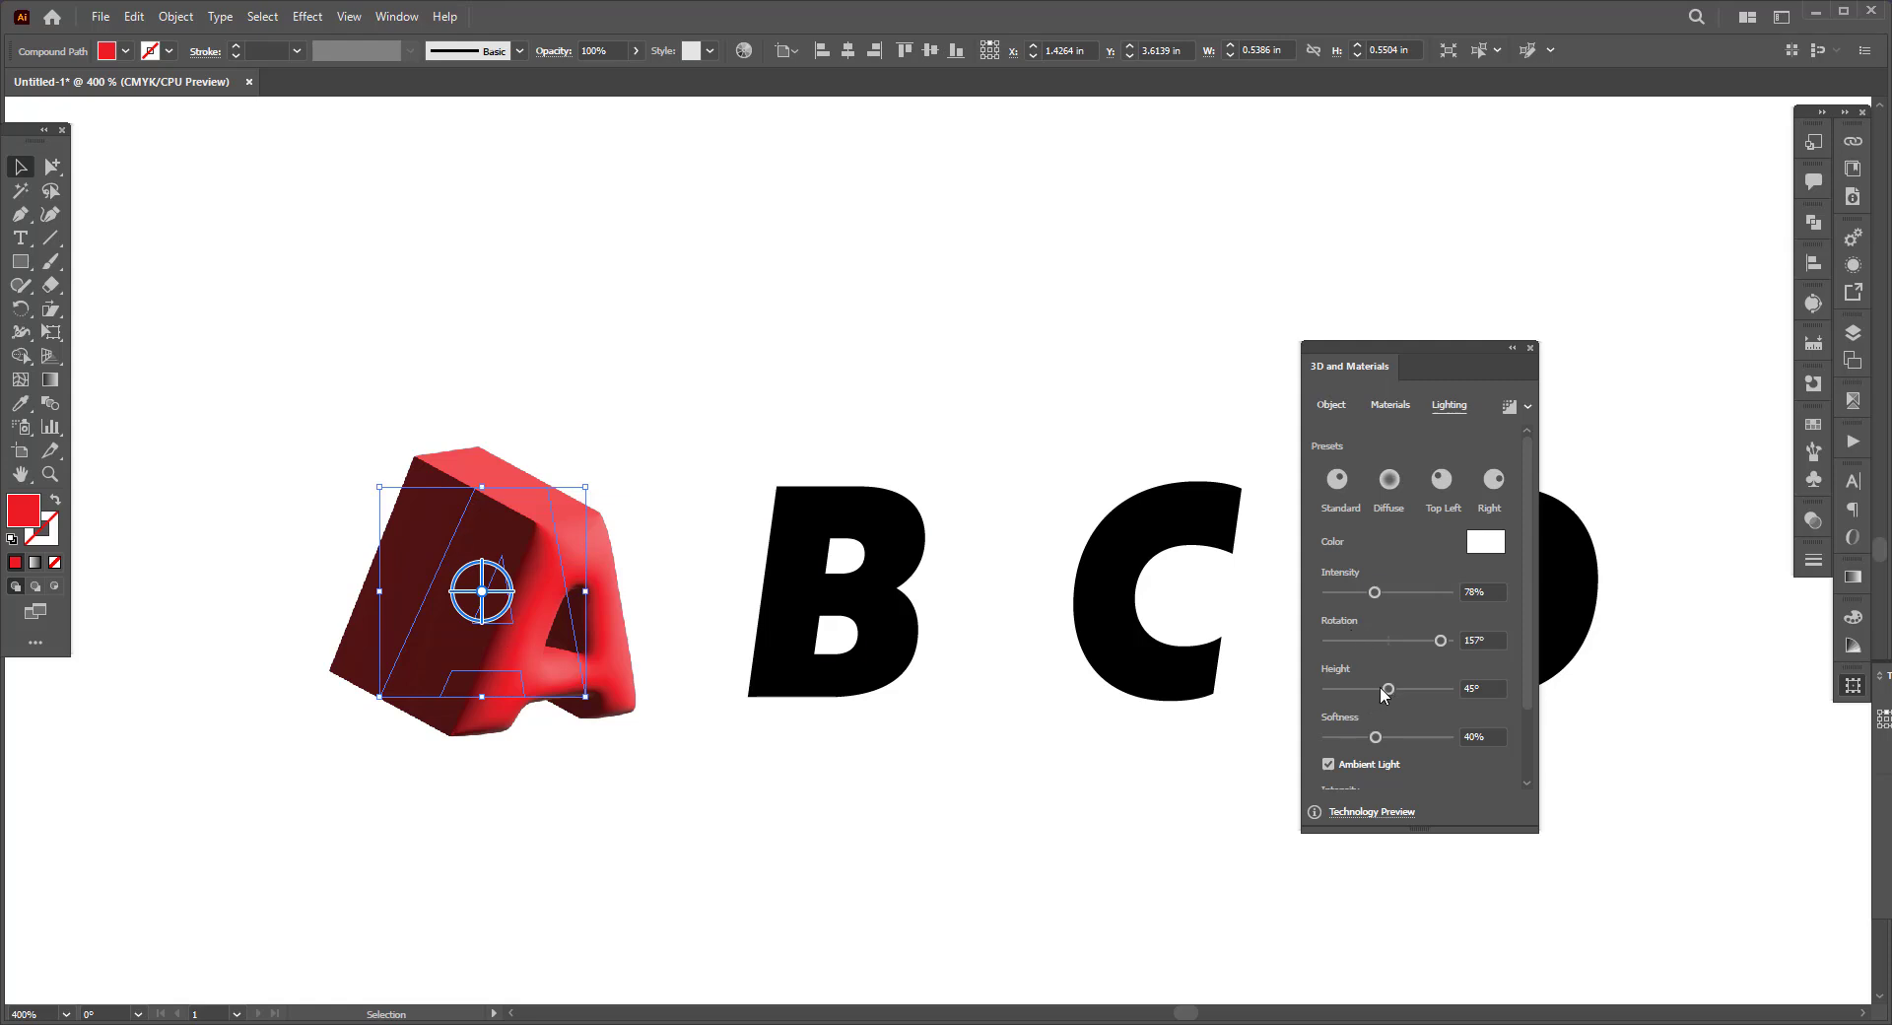
mouse_move(1388, 689)
mouse_down()
mouse_move(1362, 693)
mouse_move(1438, 697)
mouse_move(1380, 739)
mouse_move(1413, 741)
mouse_move(1339, 739)
mouse_up()
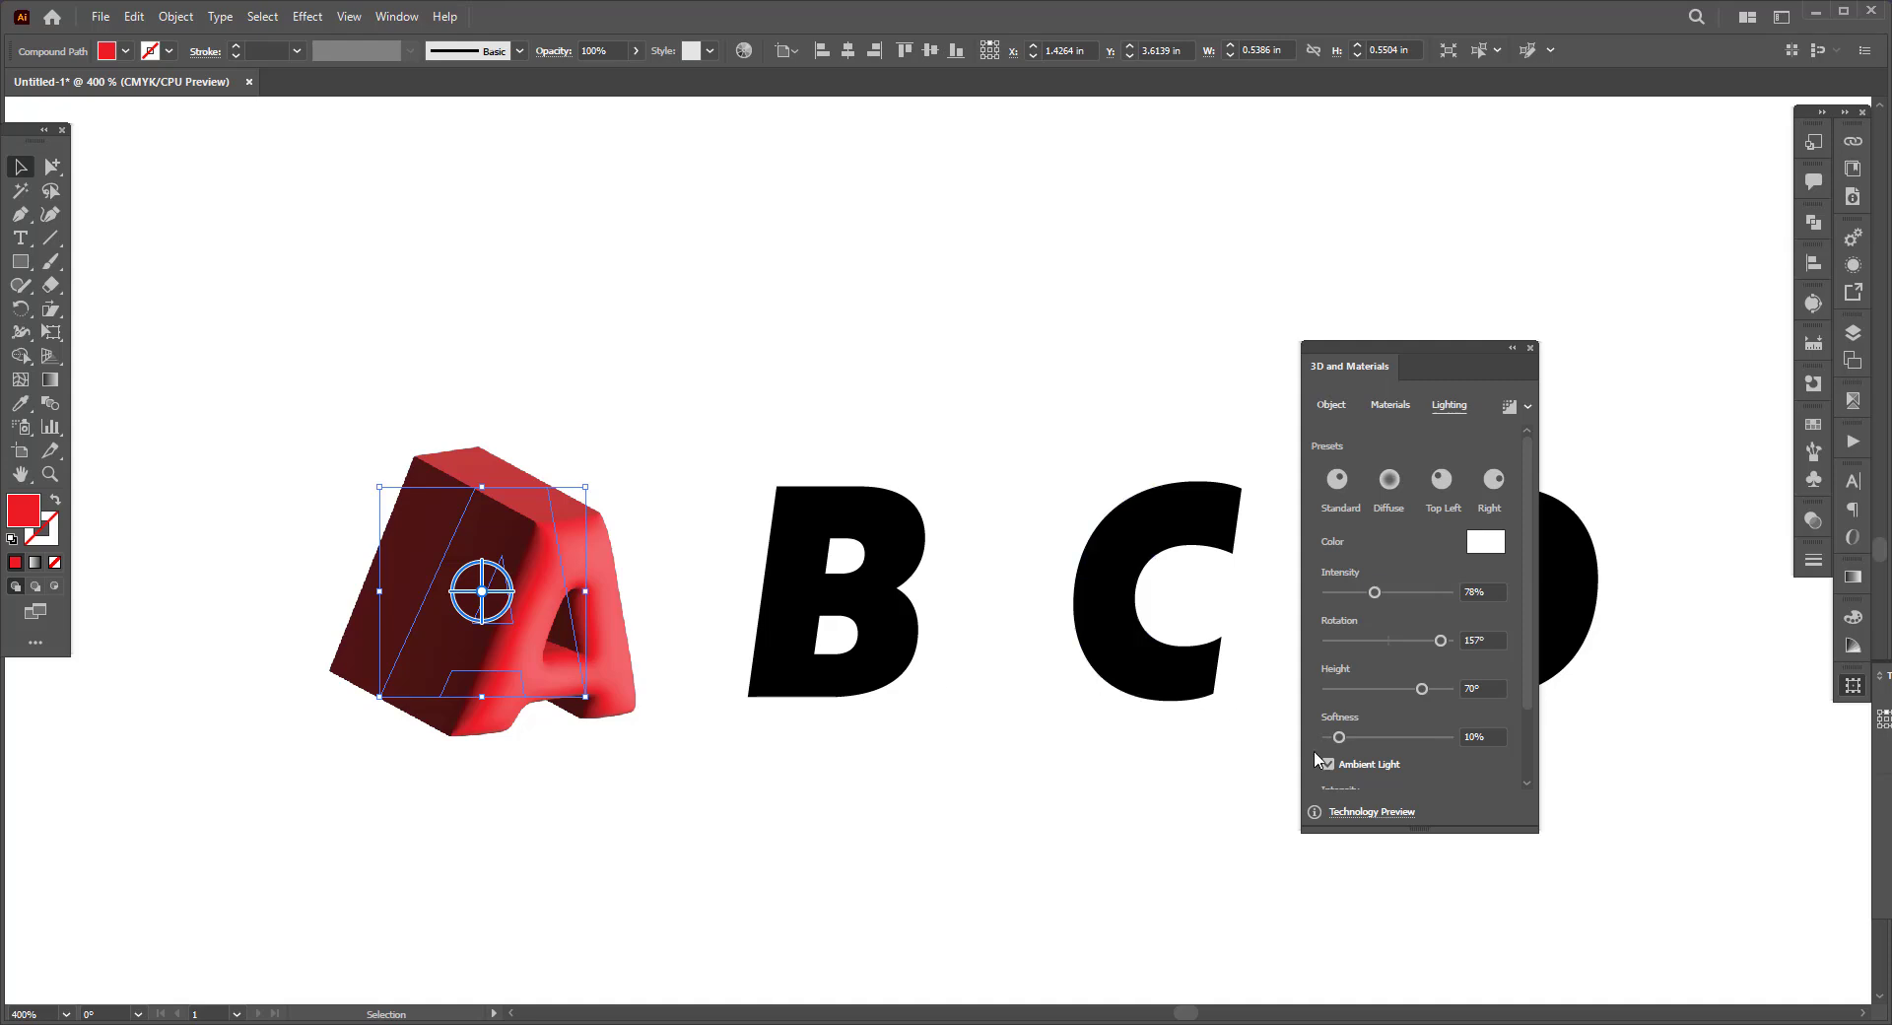
click(1389, 480)
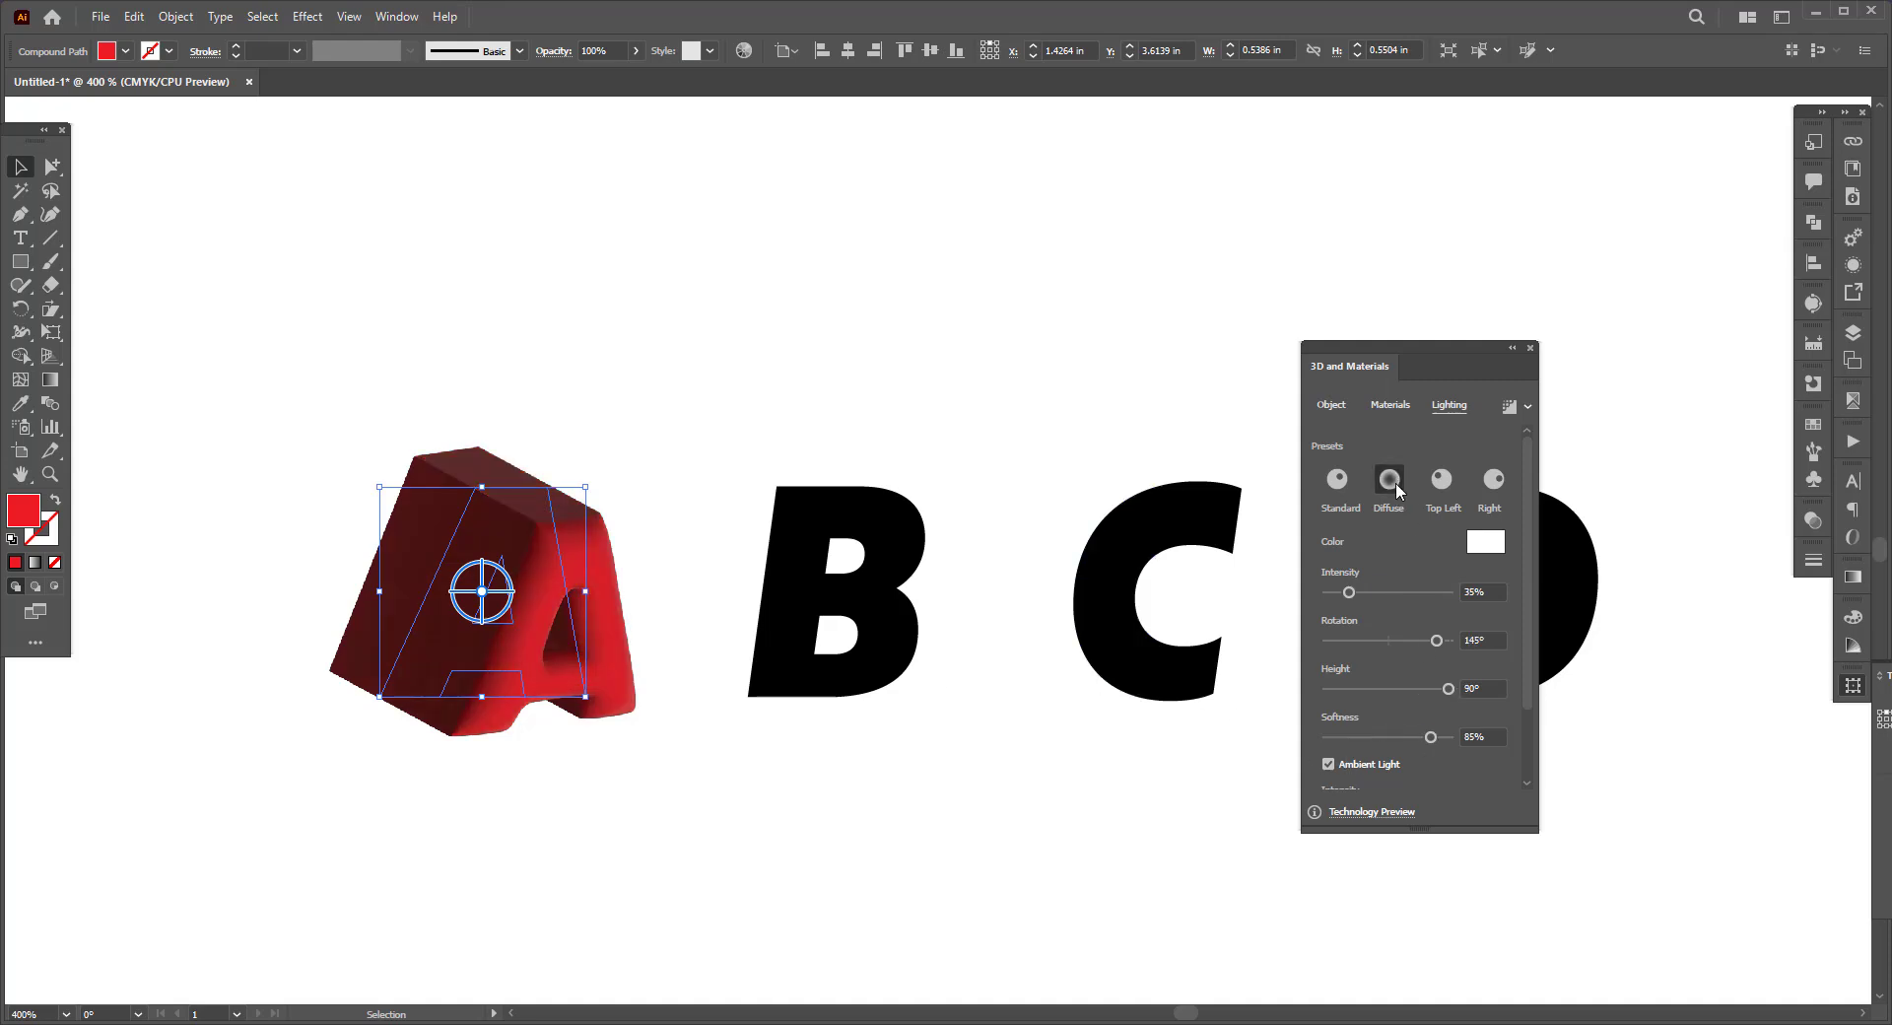
click(1441, 480)
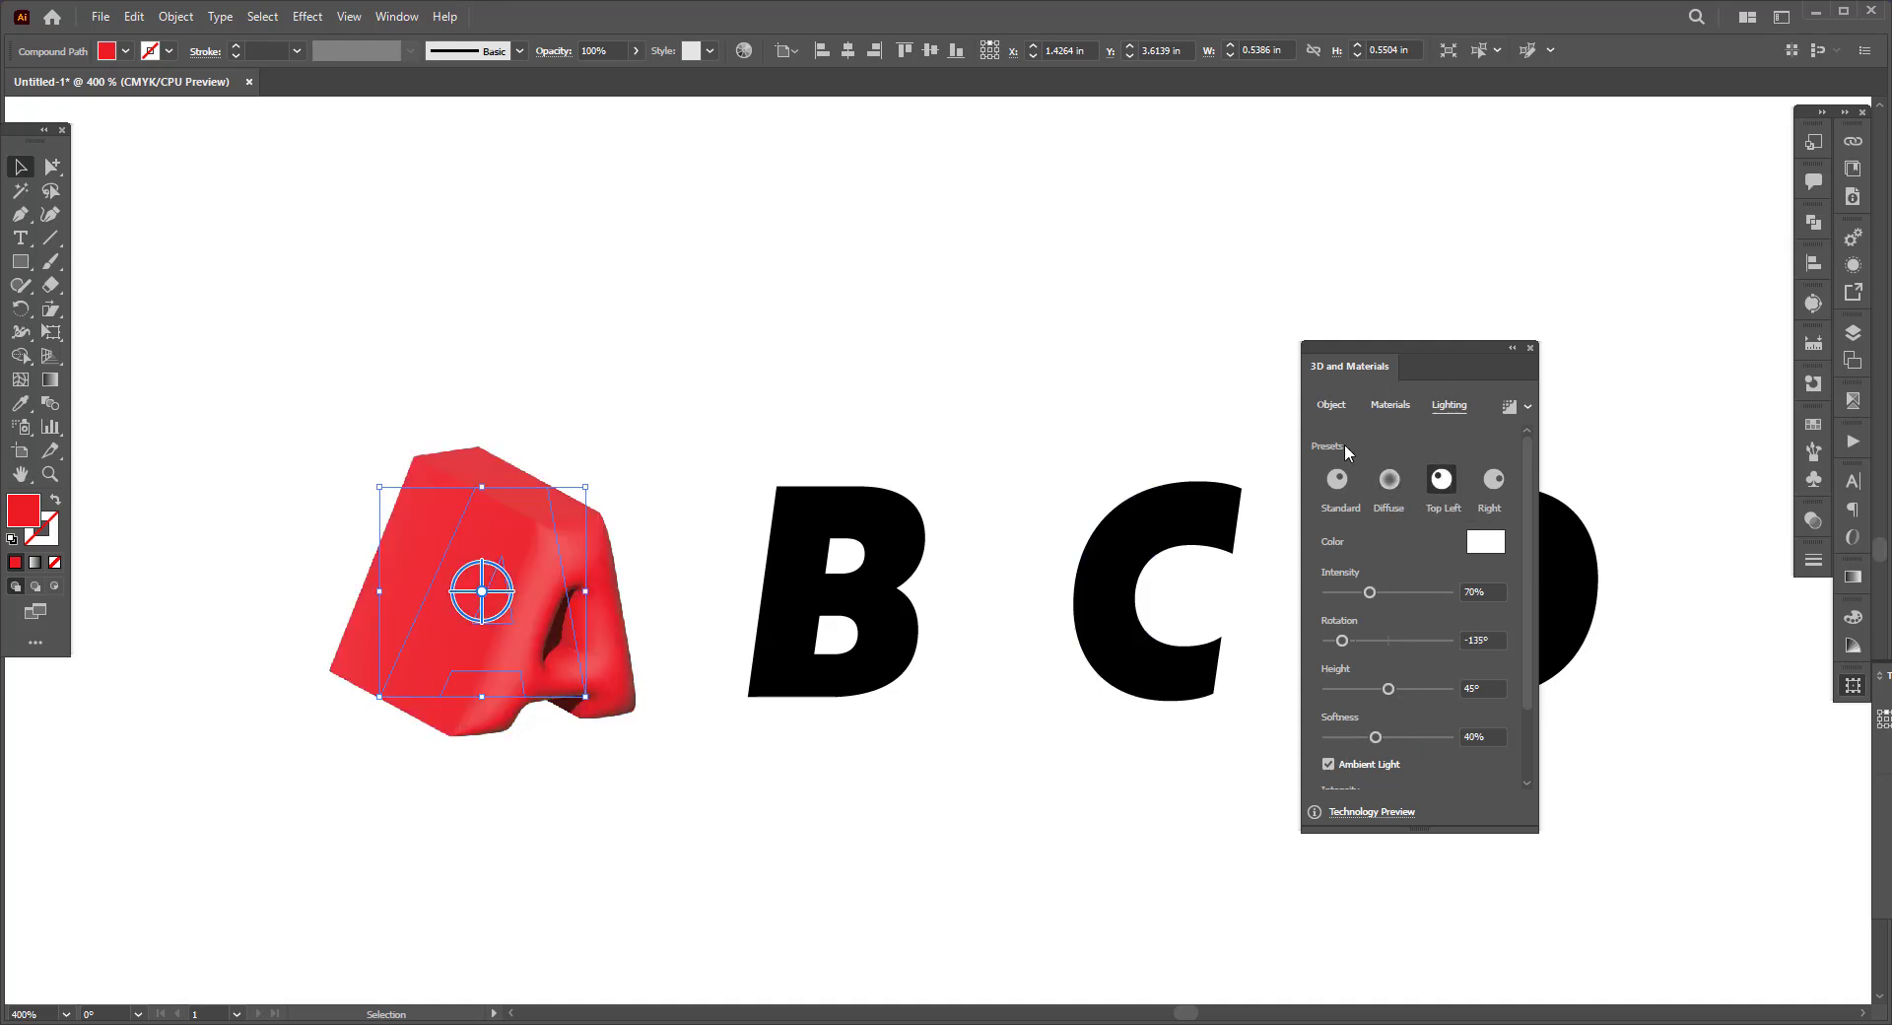
click(1337, 480)
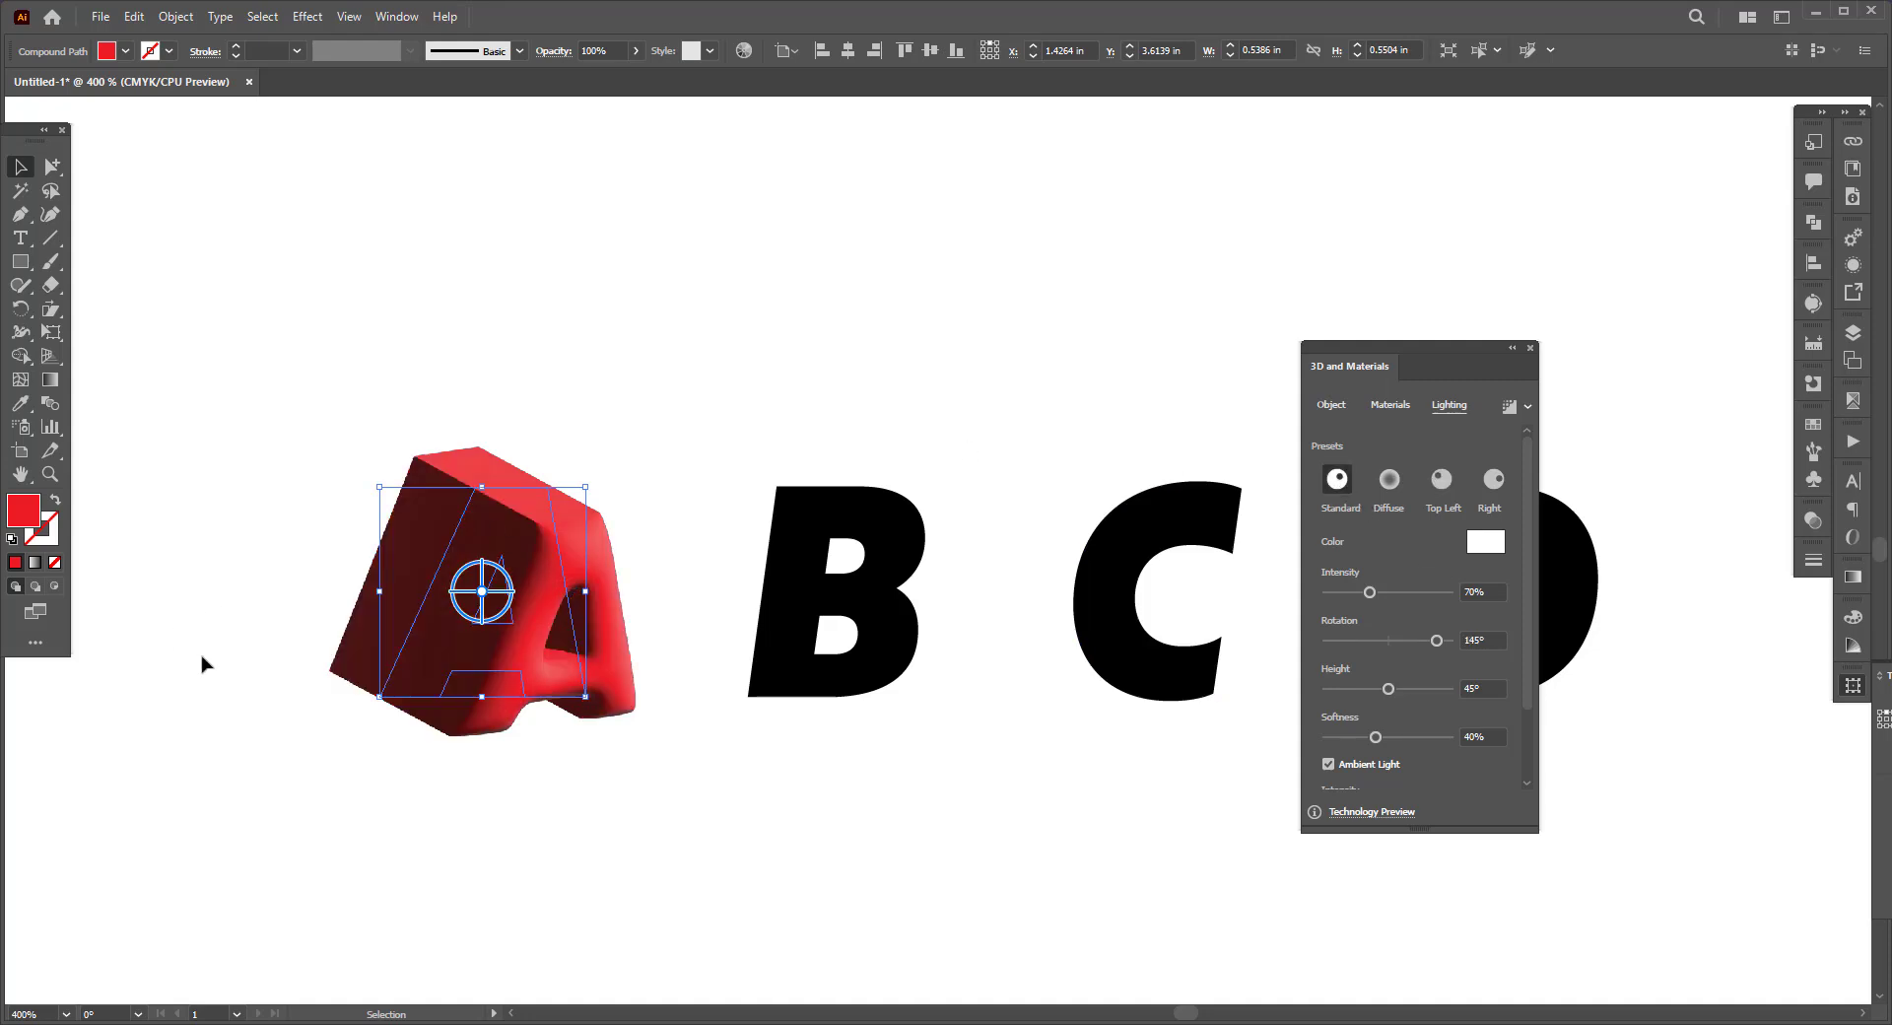
Set the letter A's Default material to roughness 0.24 and metallic 0.09.
click(1404, 402)
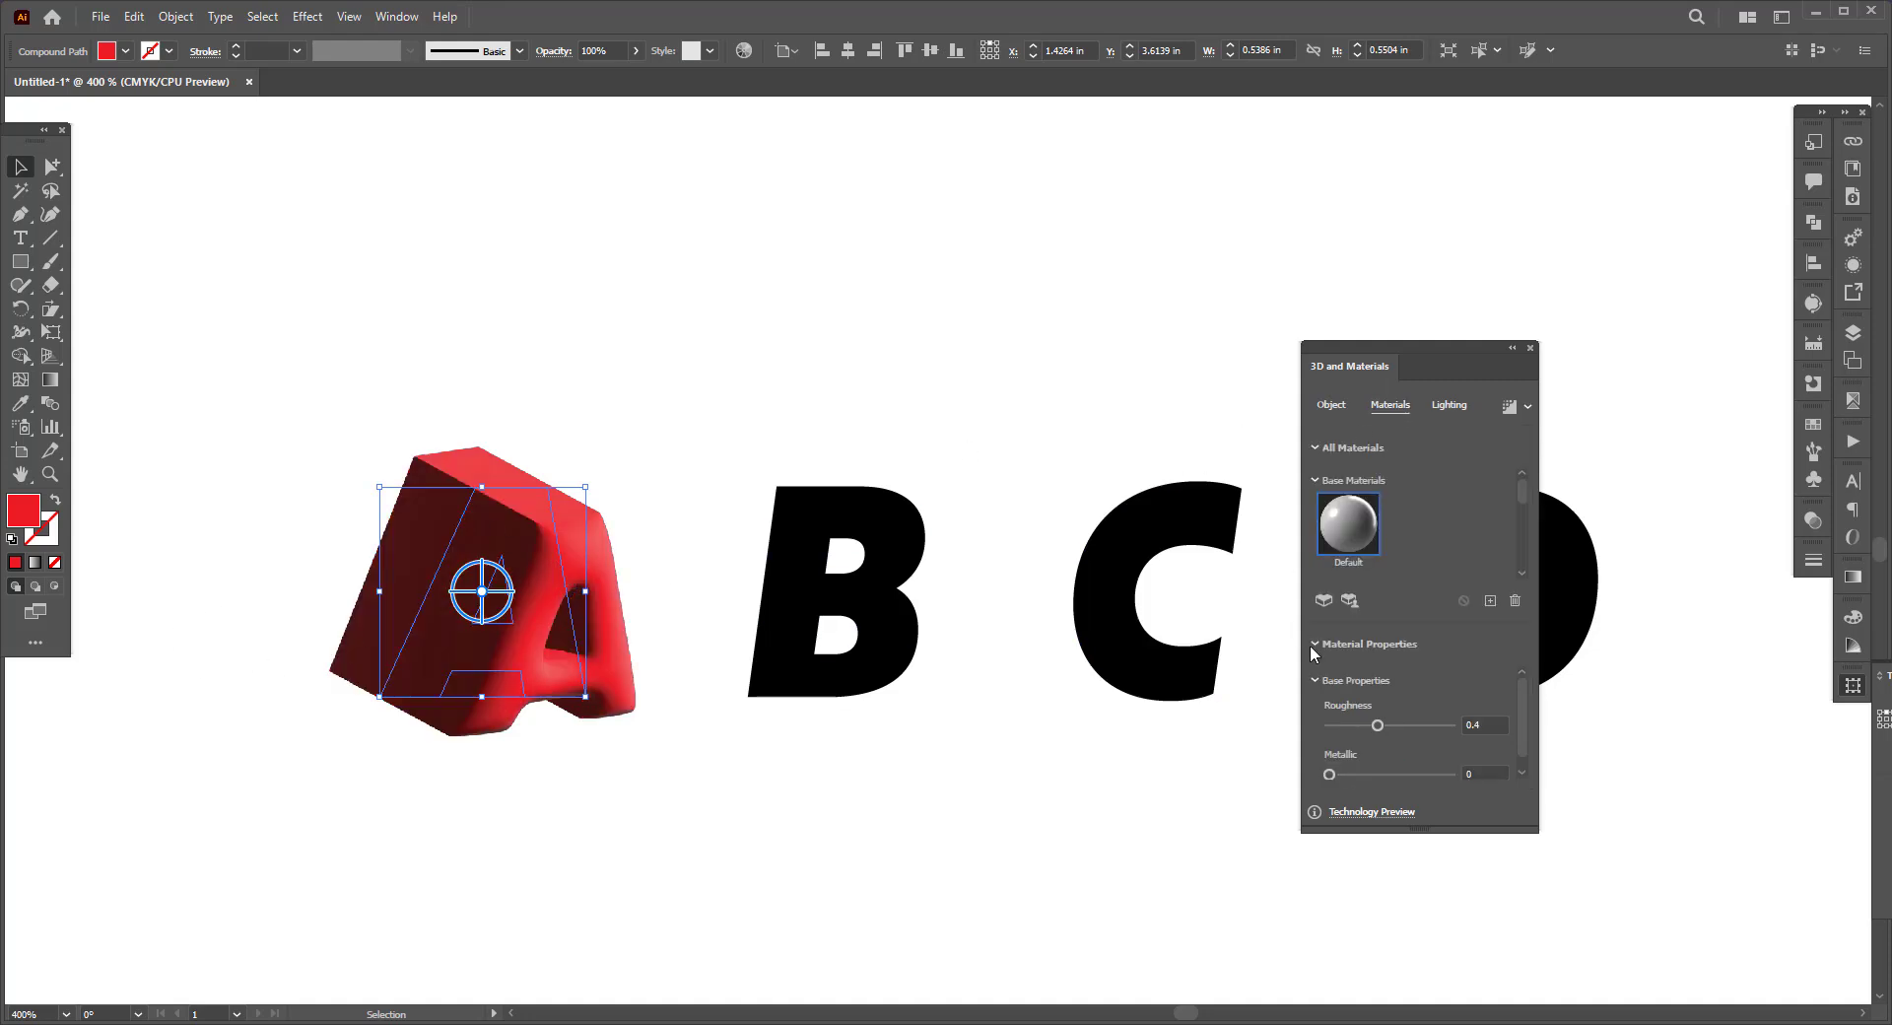
drag(1376, 725, 1388, 725)
click(1338, 774)
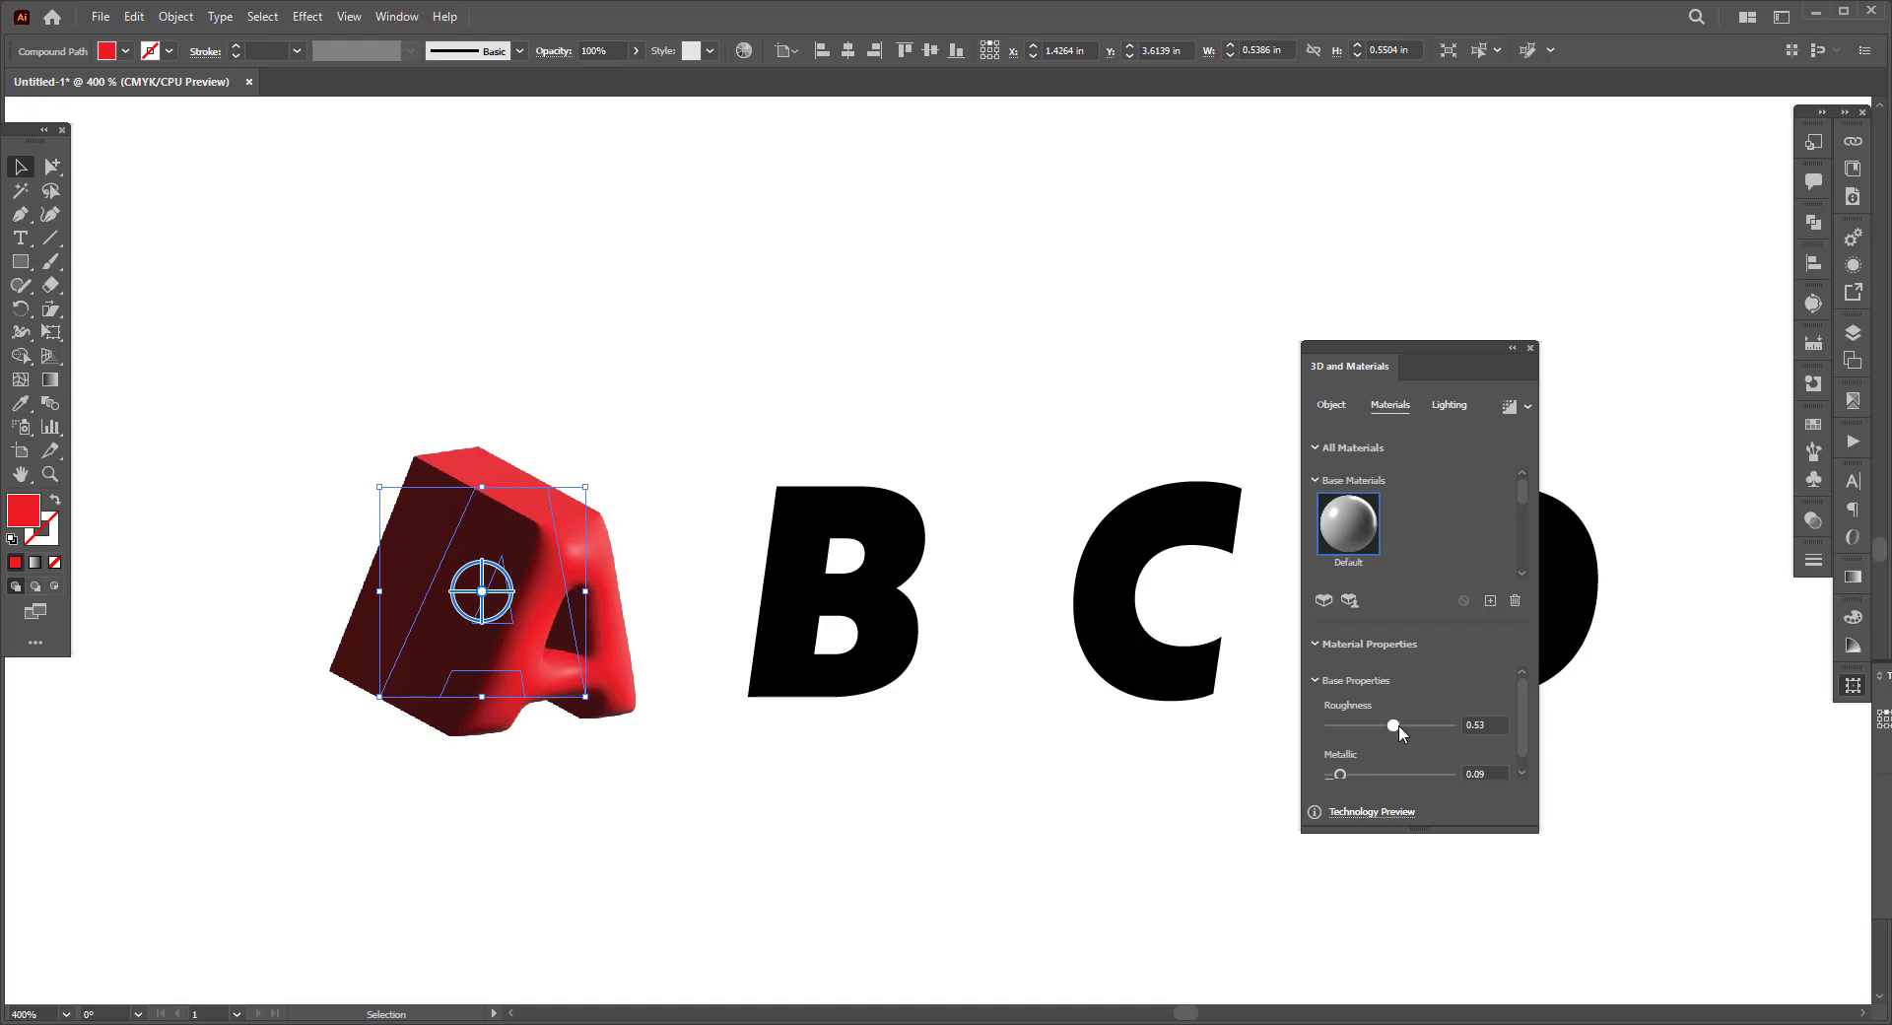
drag(1391, 726, 1406, 723)
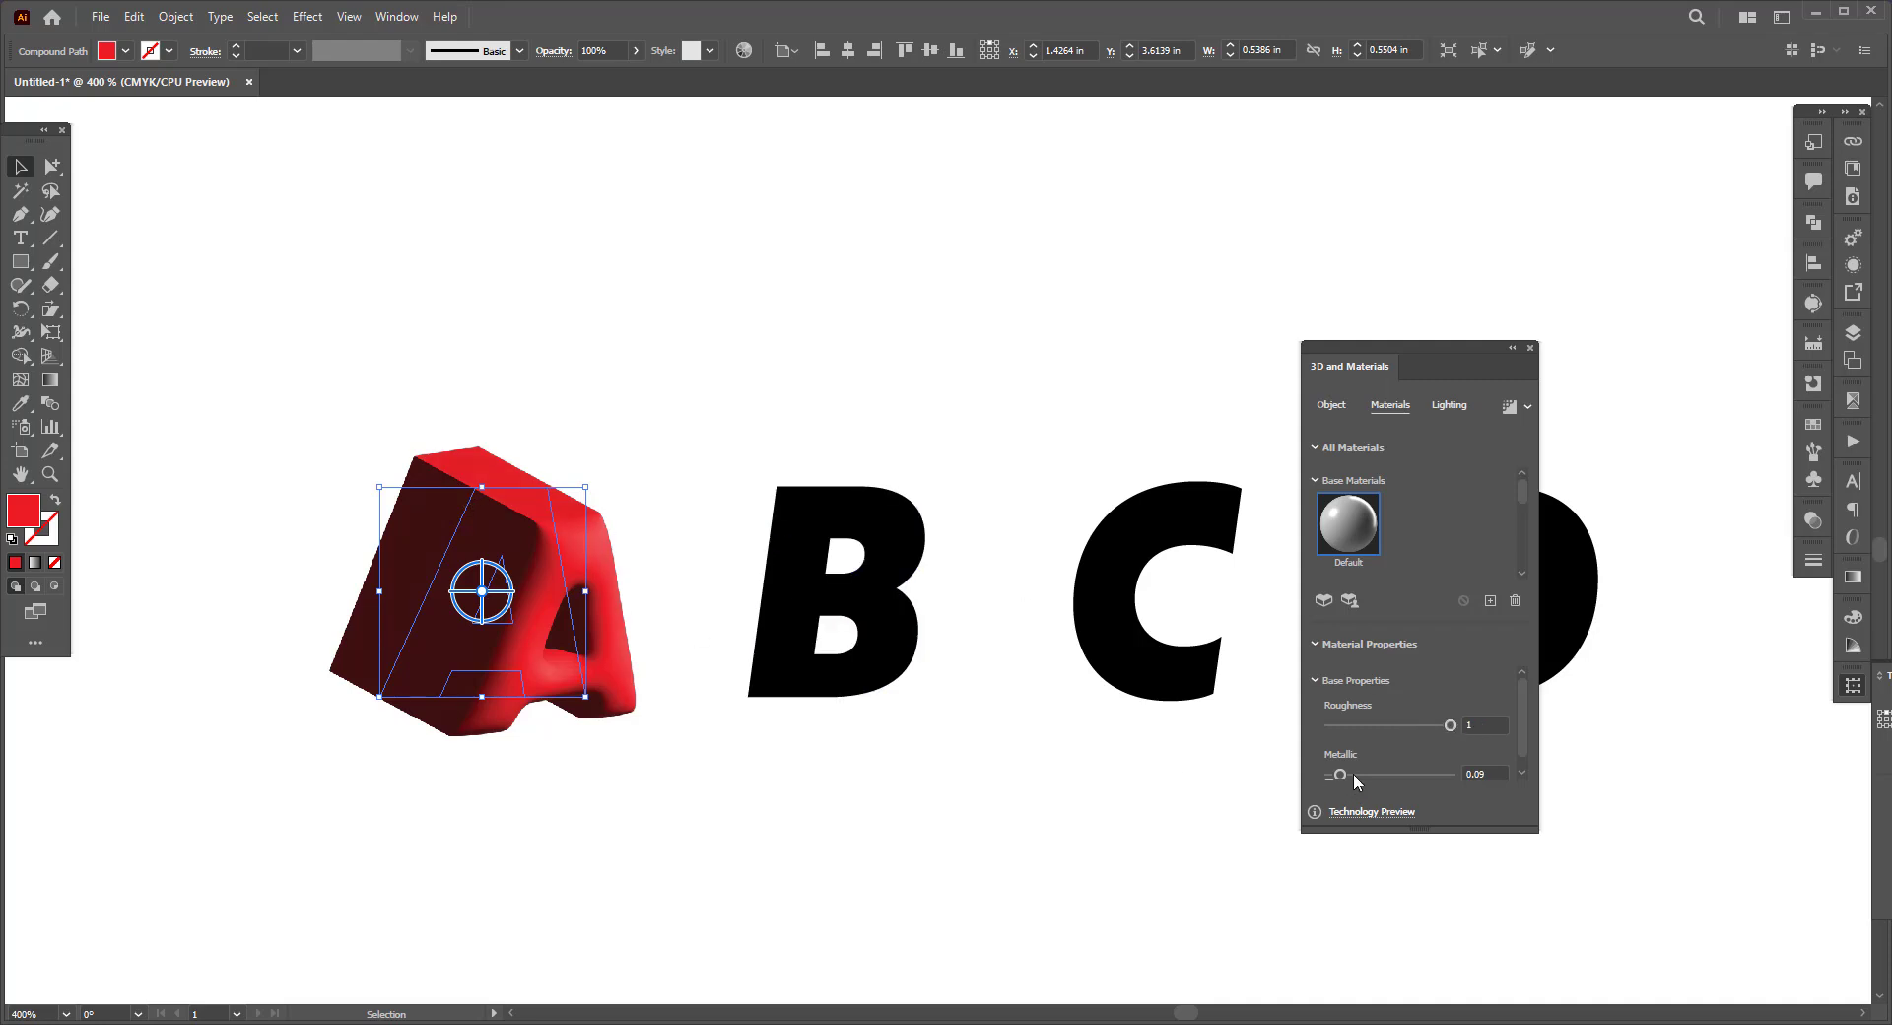
drag(1362, 730, 1360, 726)
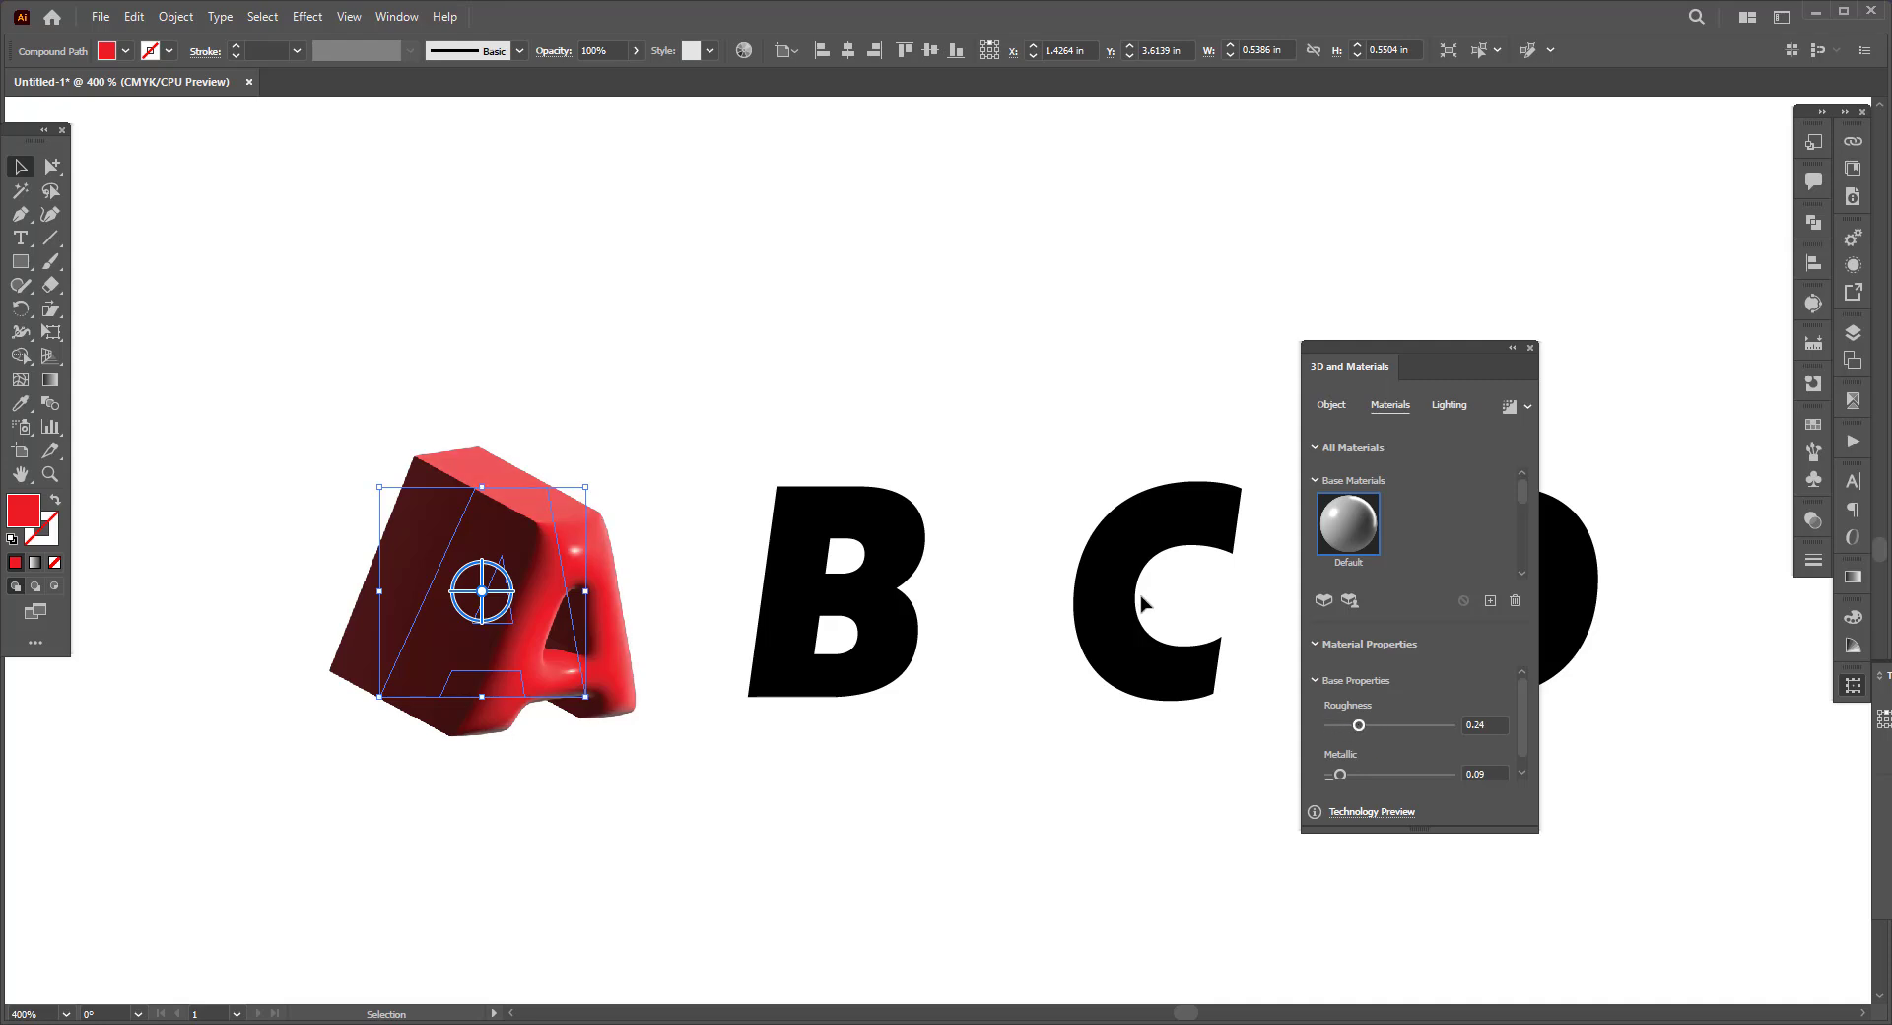
Try several inflate volumes on the letter A, including 76% and 37%, ending at 51%.
click(1330, 408)
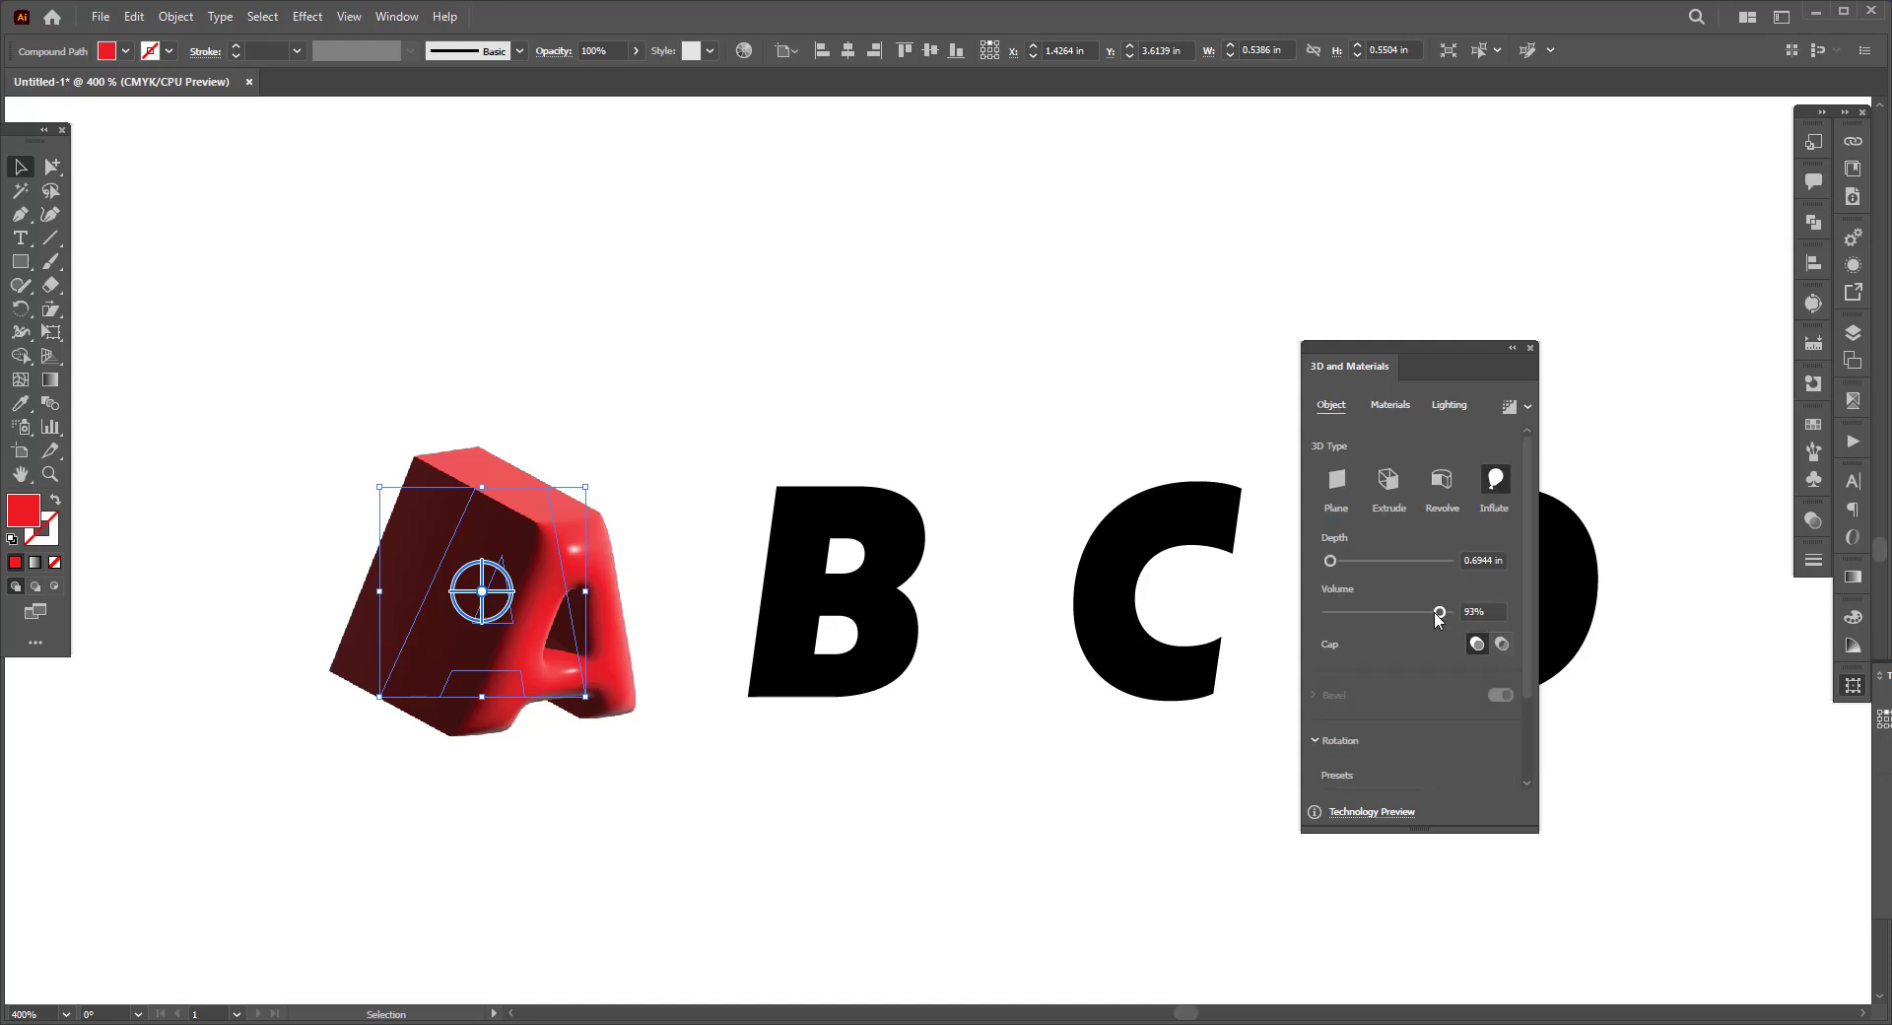
drag(1434, 614, 1421, 618)
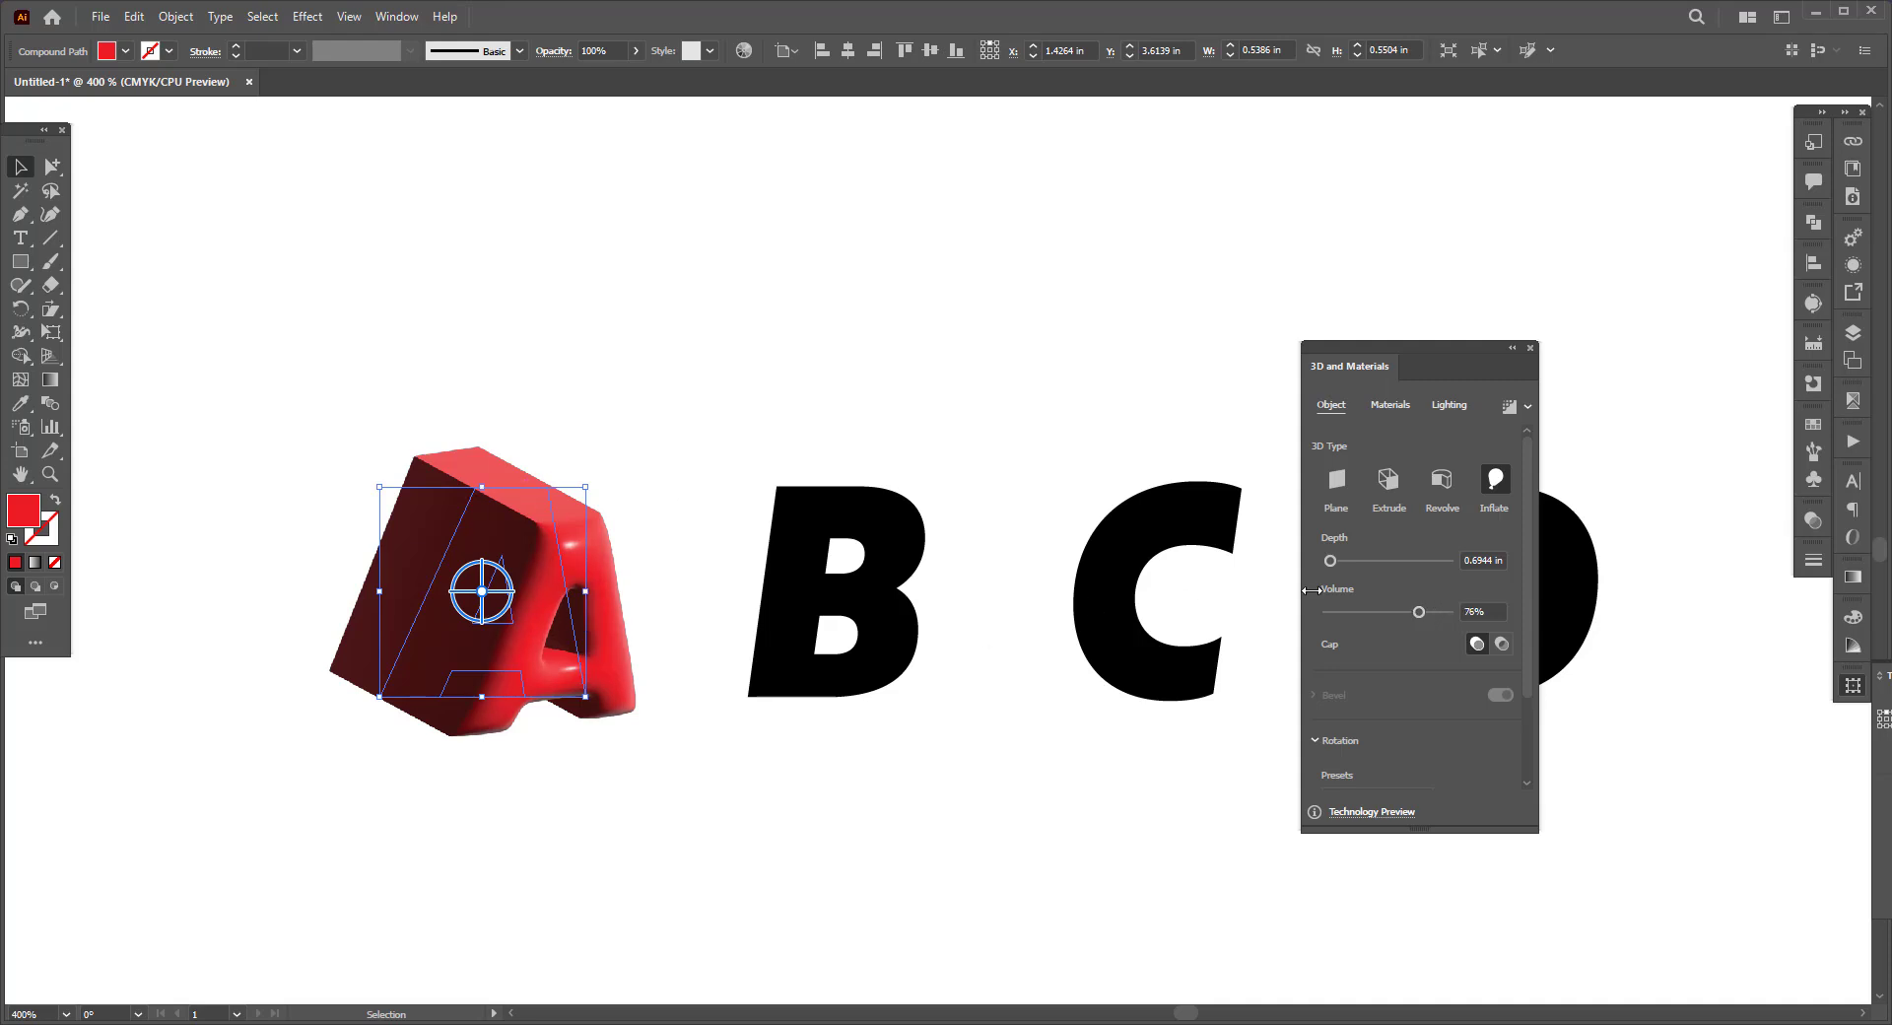
drag(1395, 625, 1372, 619)
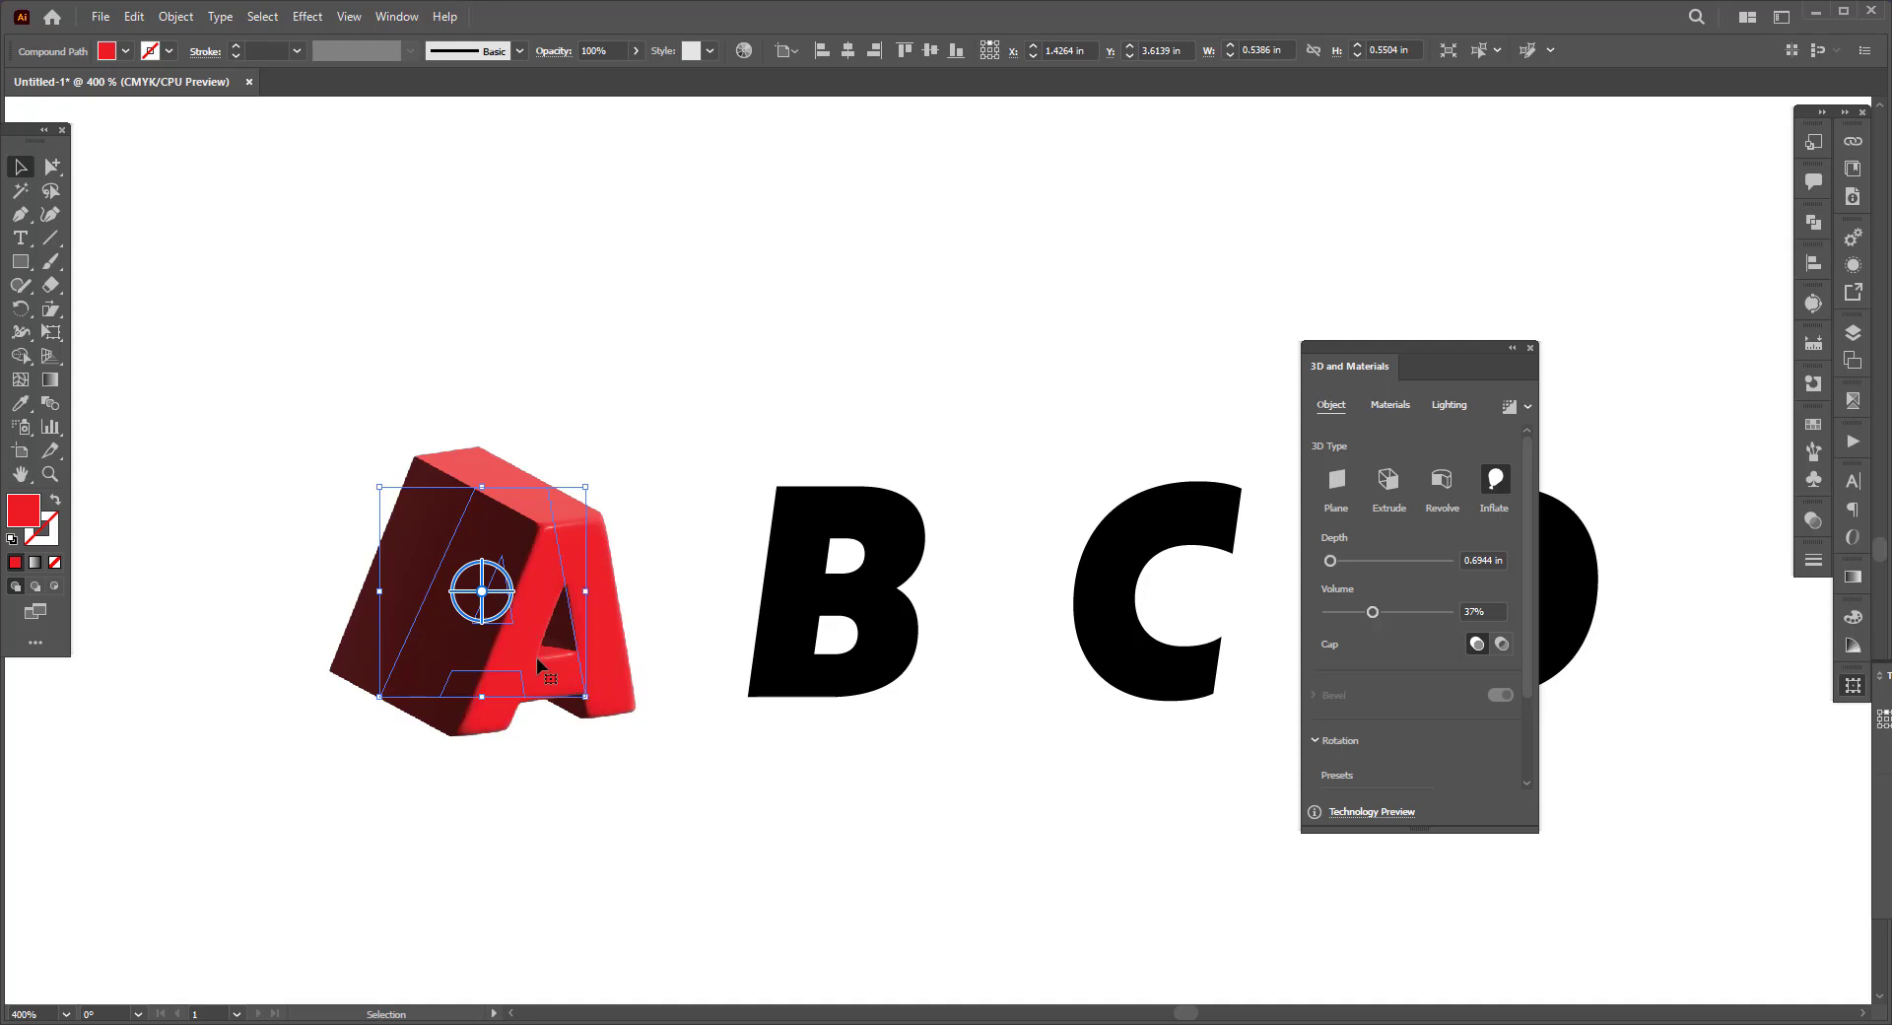
mouse_move(1372, 612)
mouse_down()
mouse_move(1331, 614)
mouse_move(1375, 621)
mouse_up()
click(1380, 612)
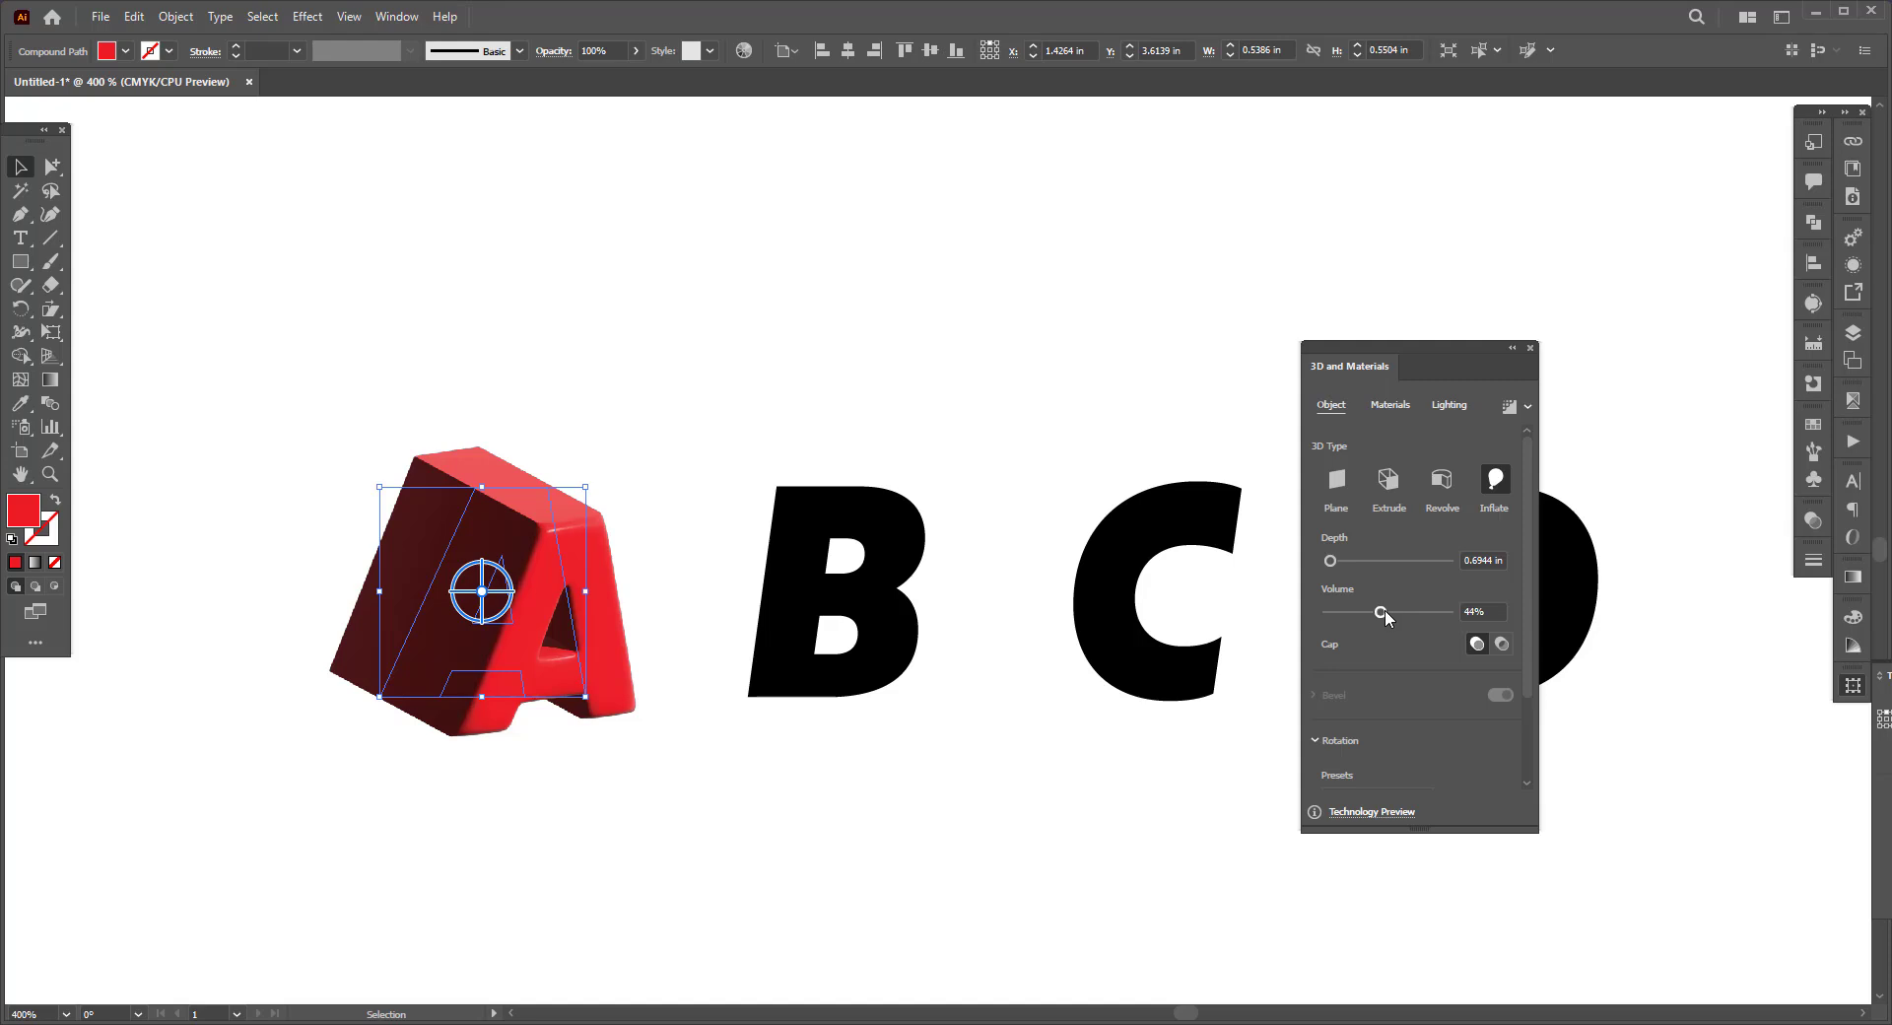
drag(1388, 618, 1394, 618)
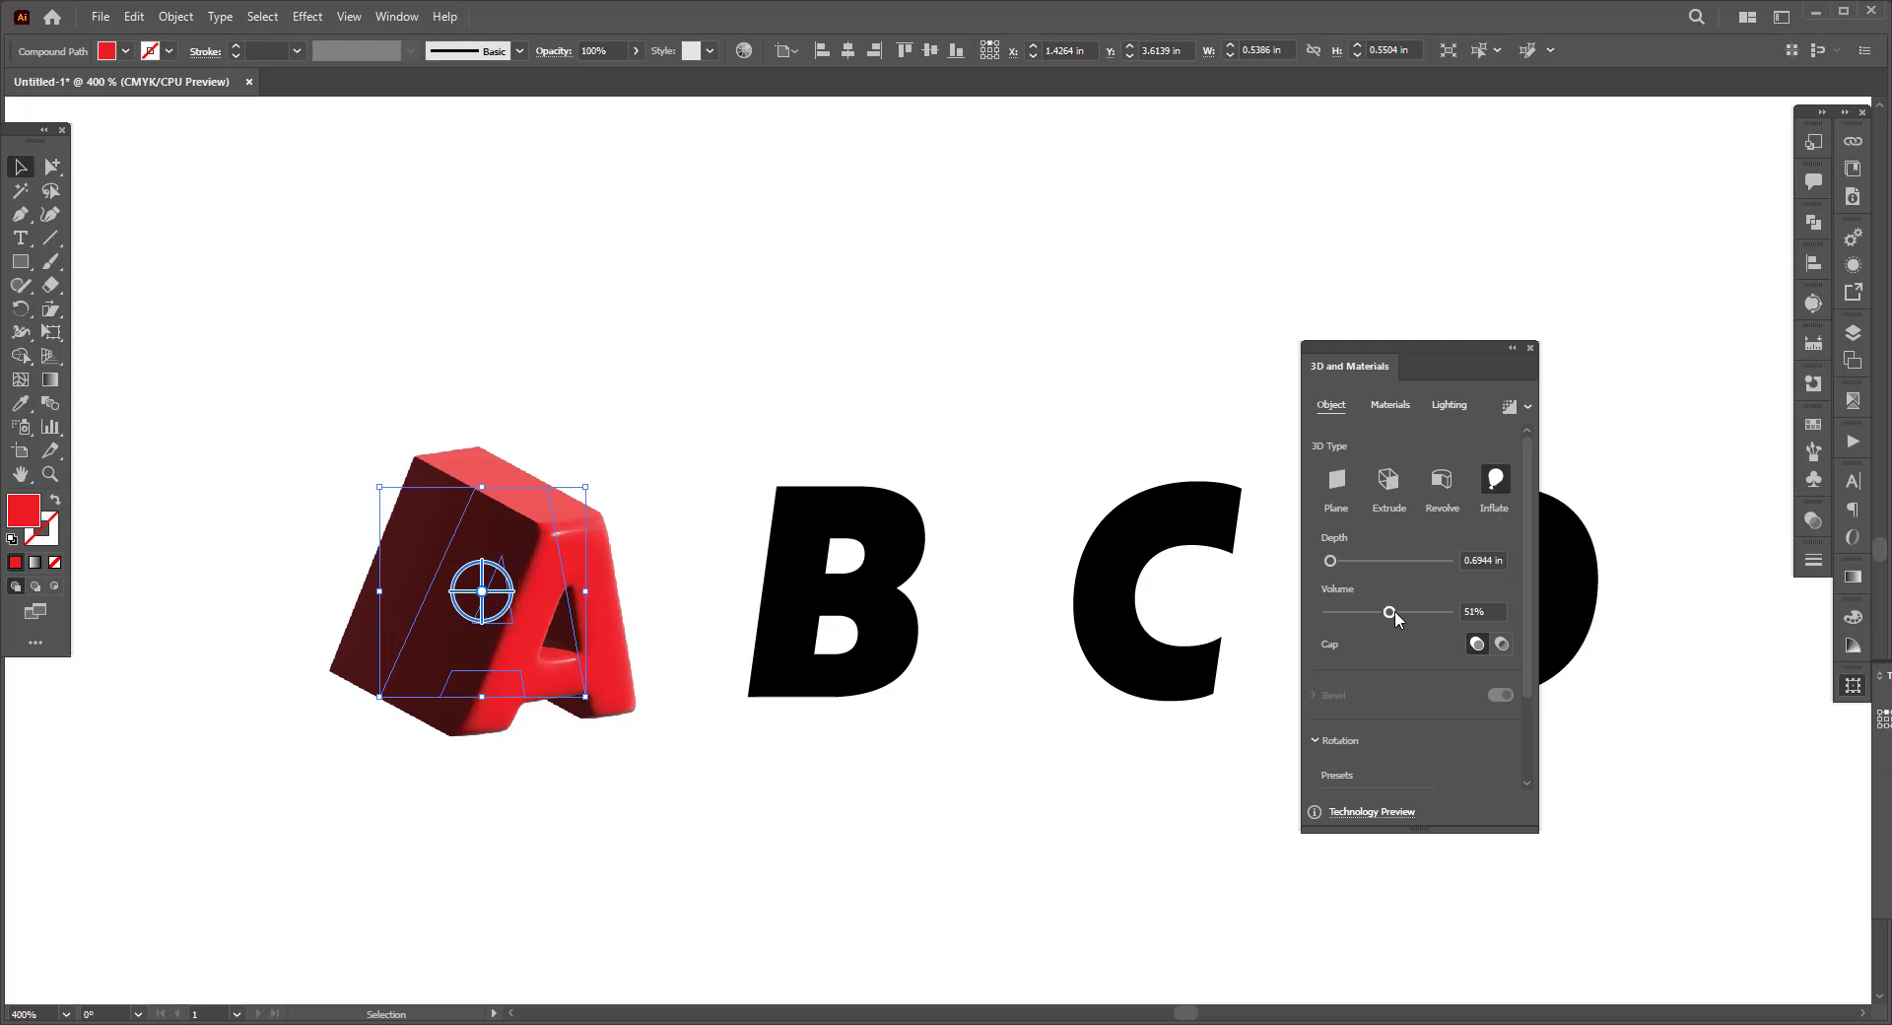
Set the letter A's depth to 0.4444 in and its inflate volume to 67%, and deselect it.
click(1337, 562)
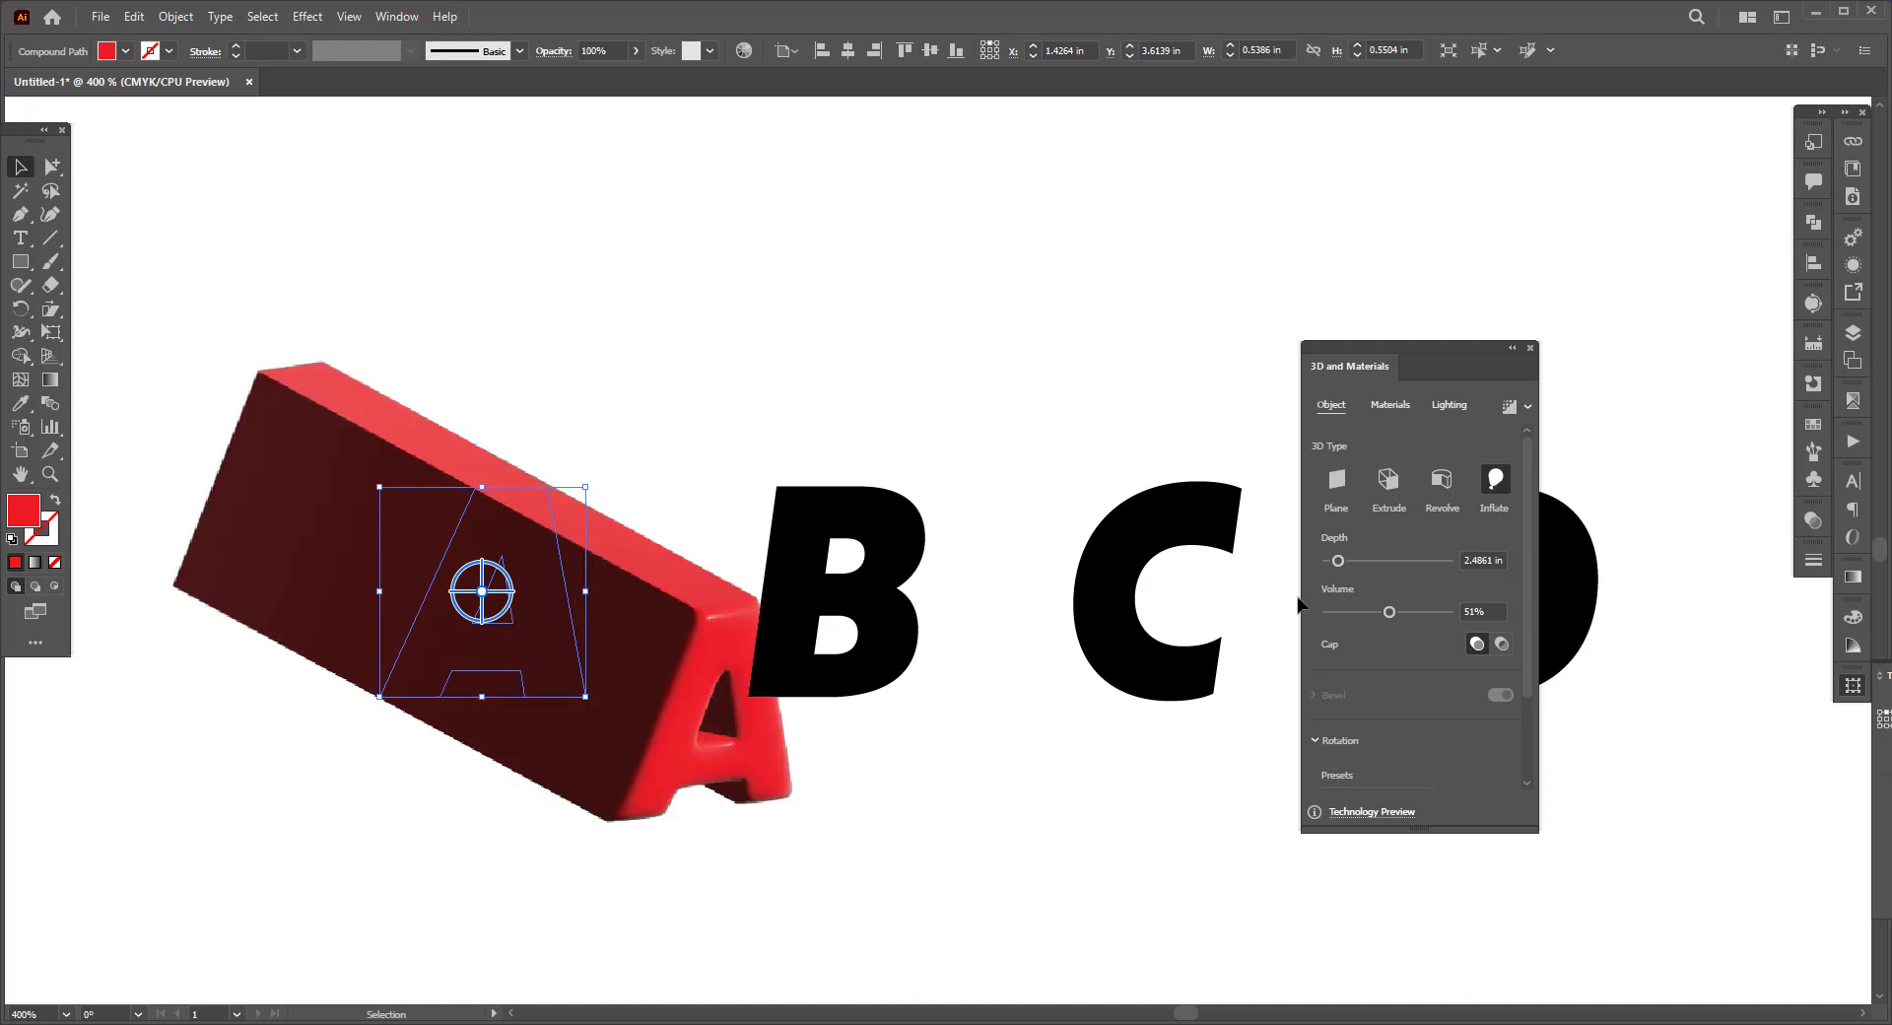
drag(1346, 557, 1317, 558)
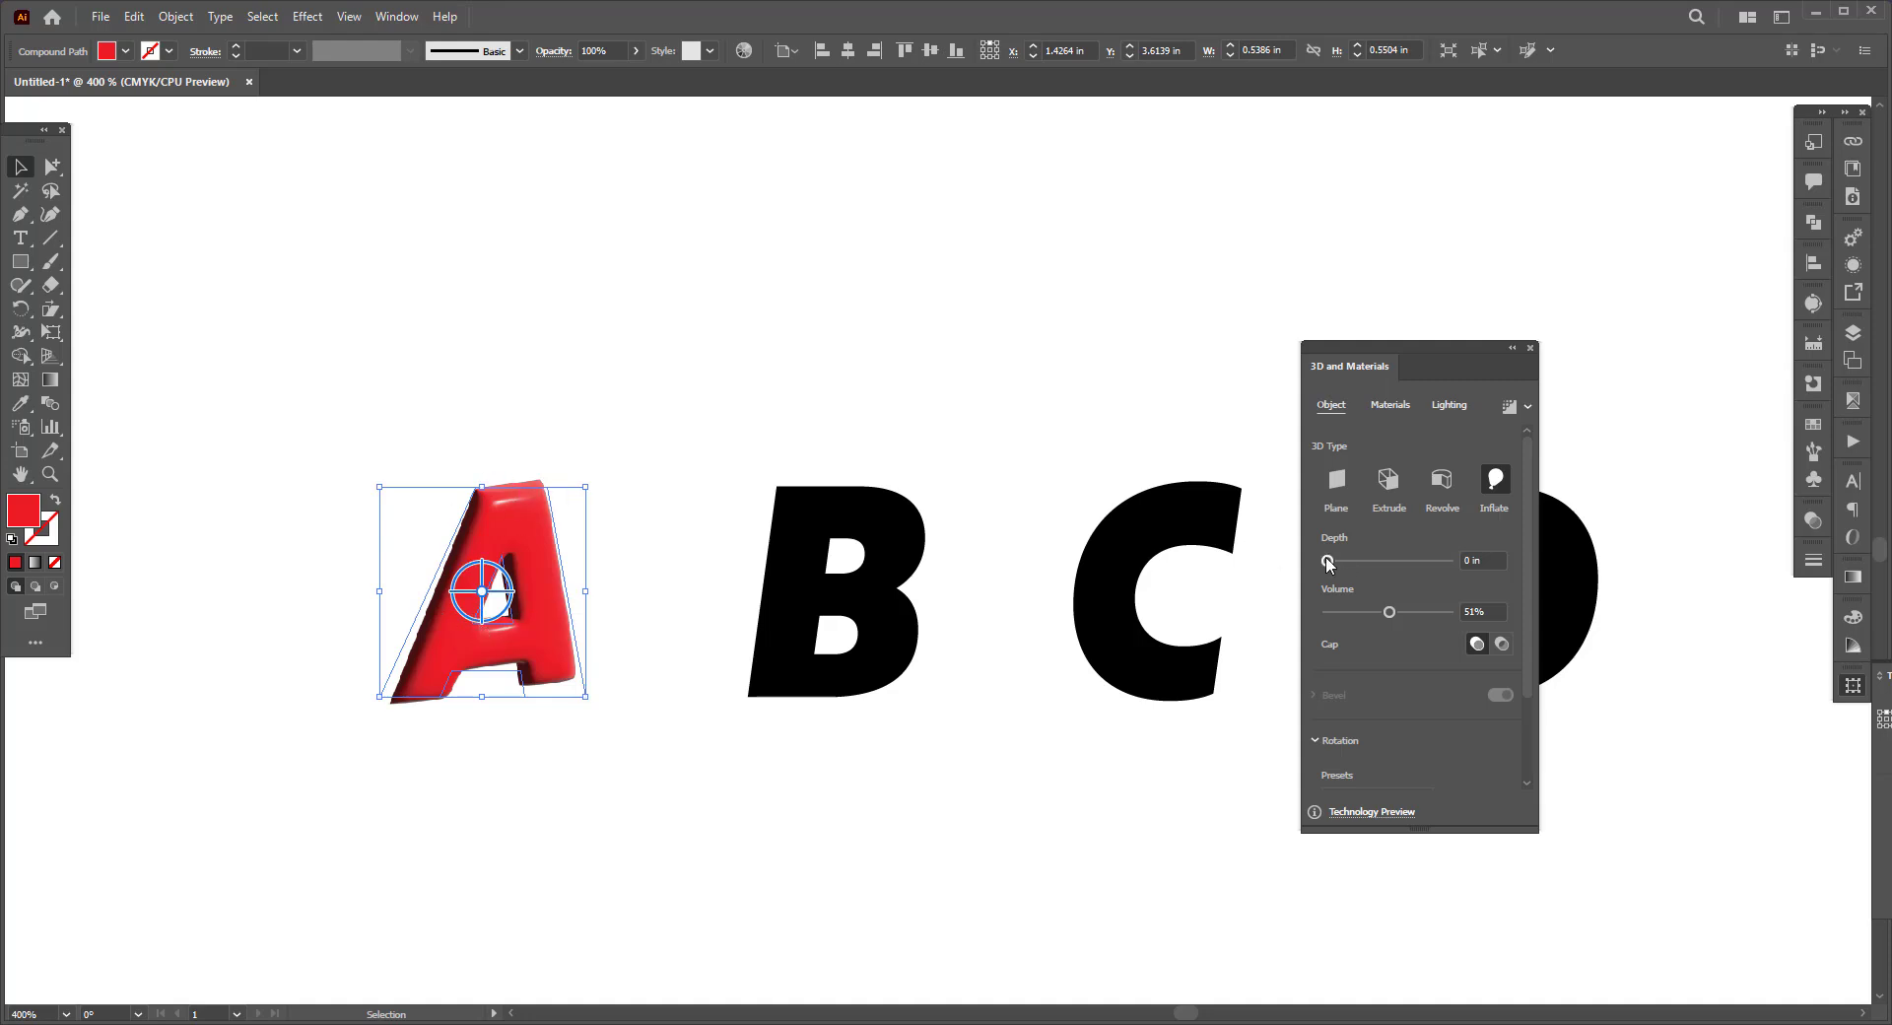
drag(1327, 563, 1328, 562)
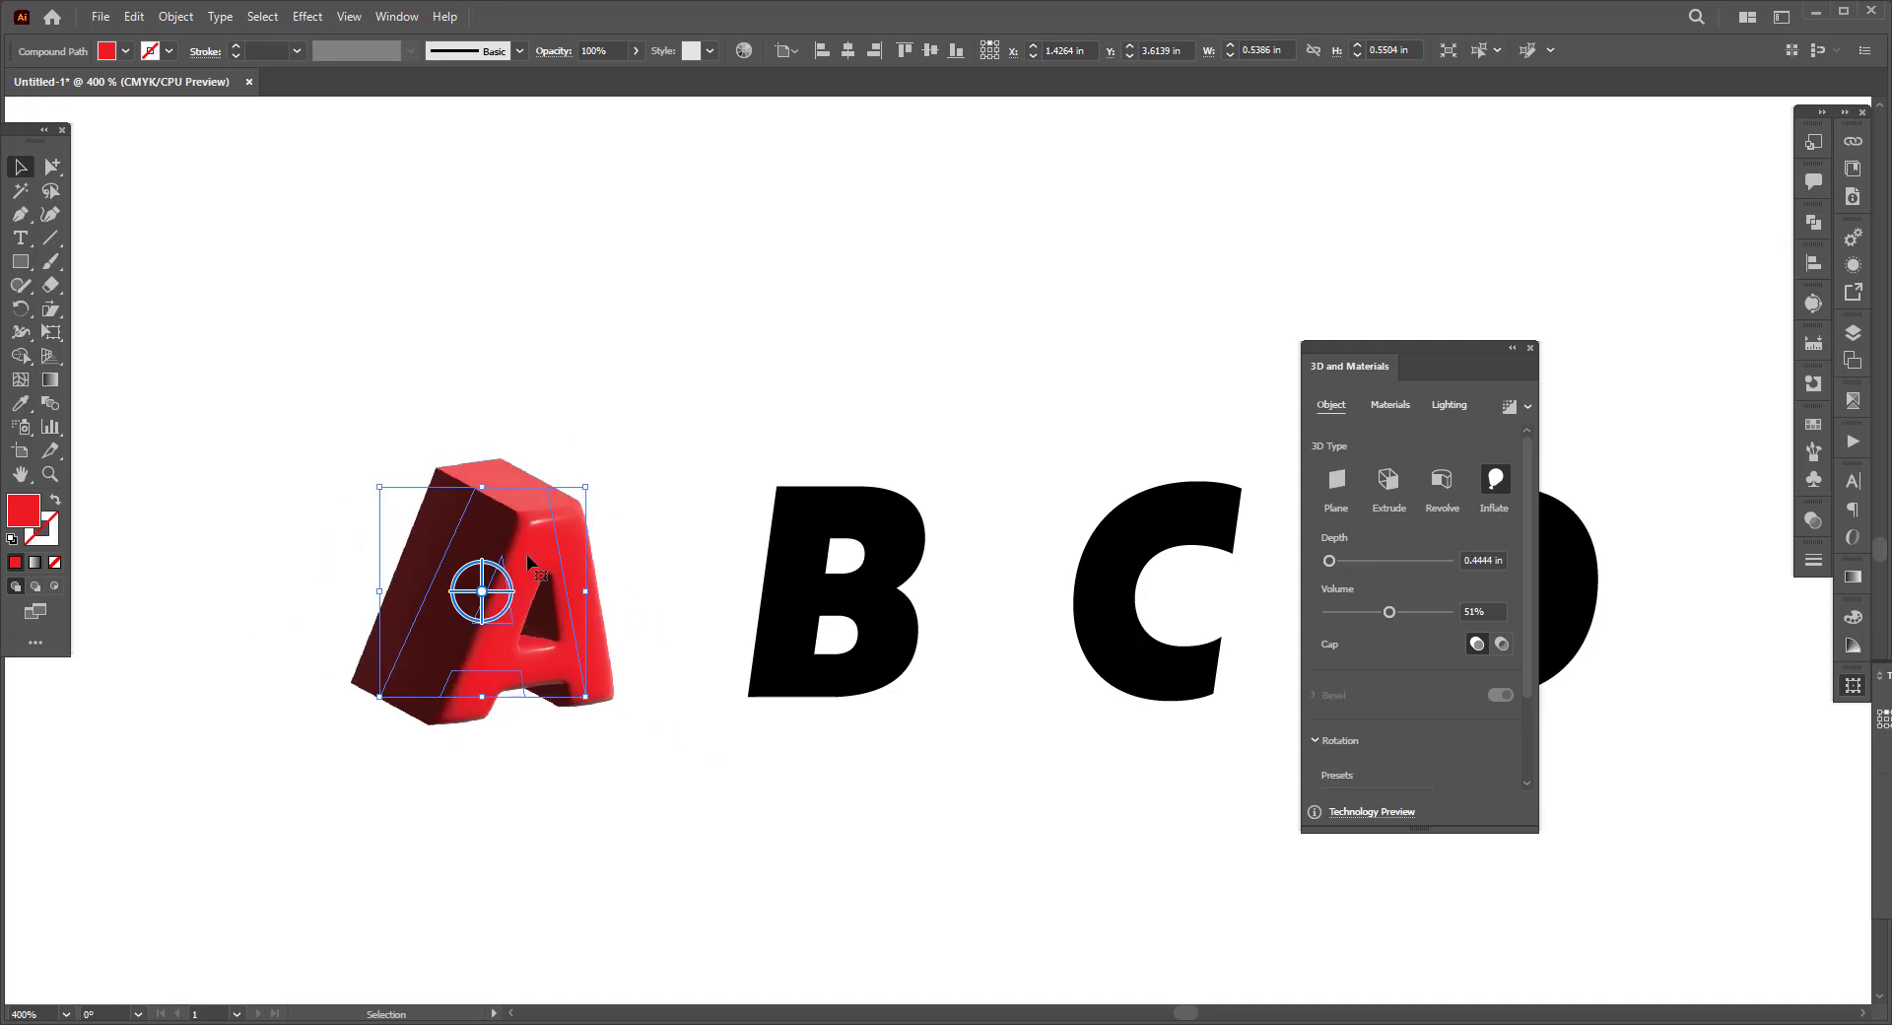
drag(1394, 615, 1410, 615)
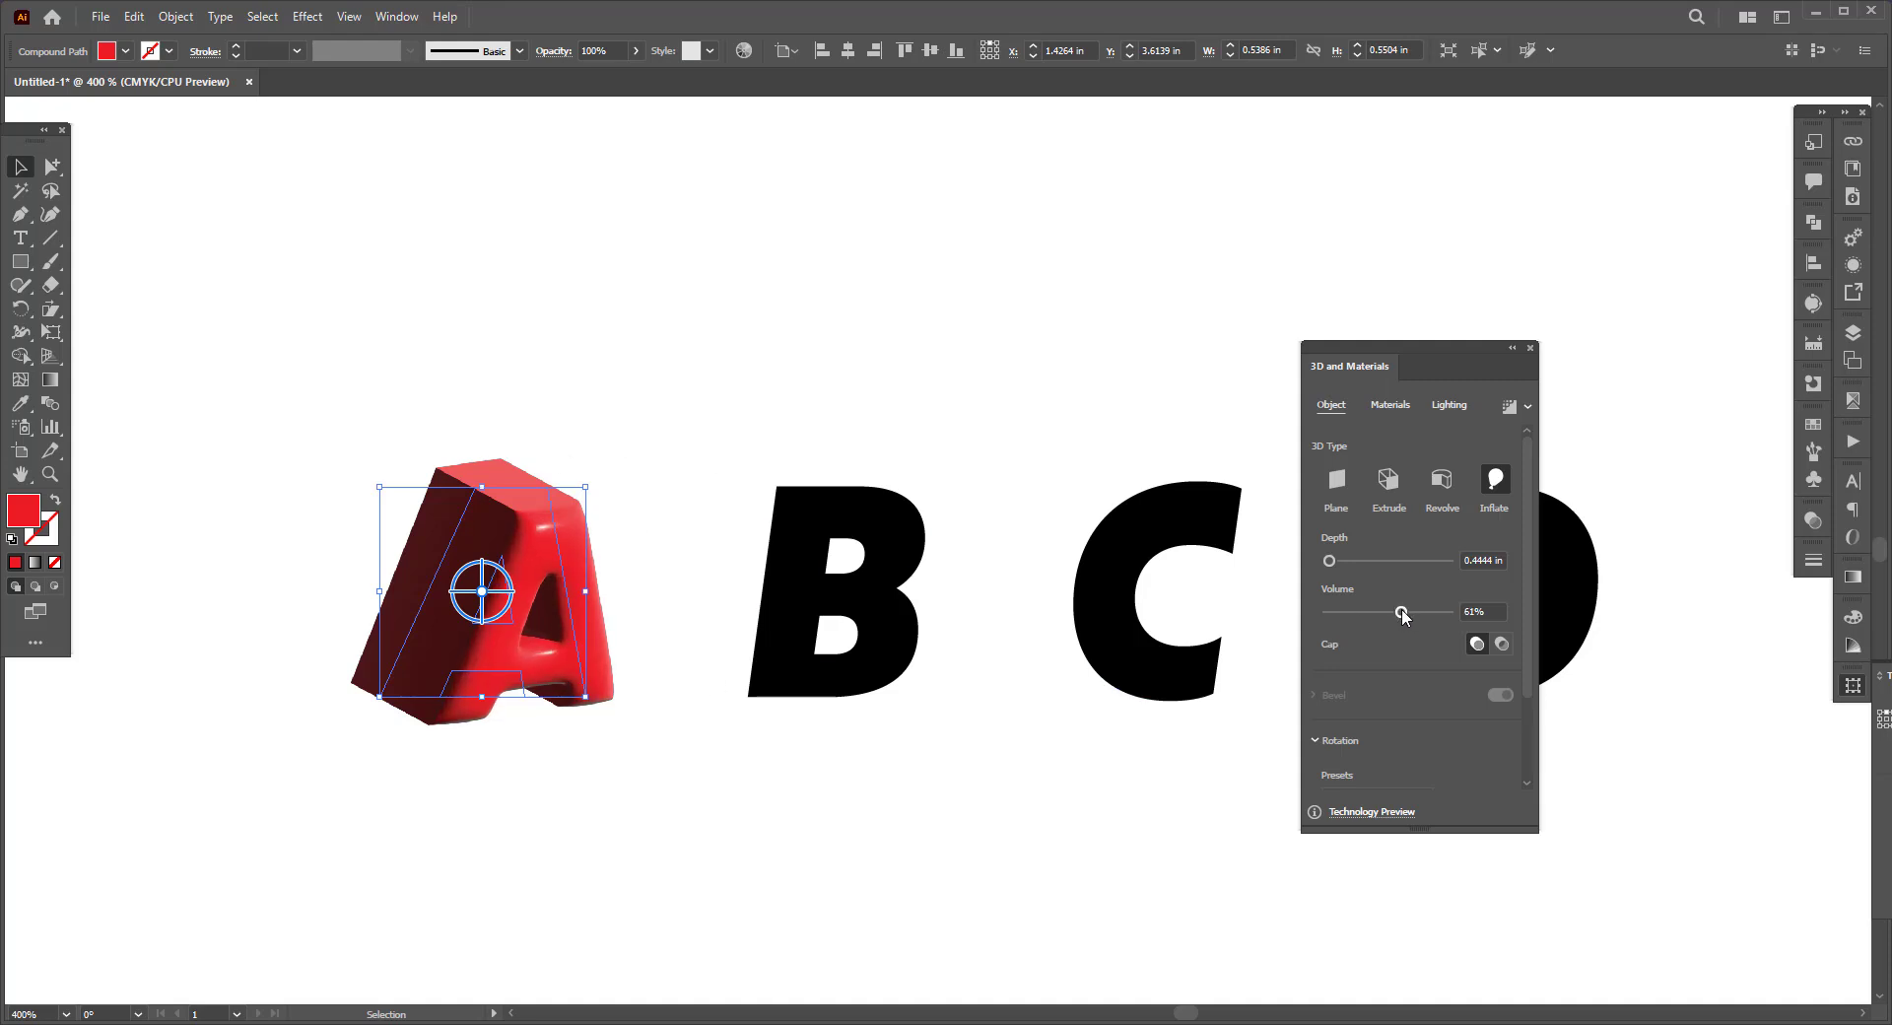
drag(1403, 615, 1408, 613)
click(714, 358)
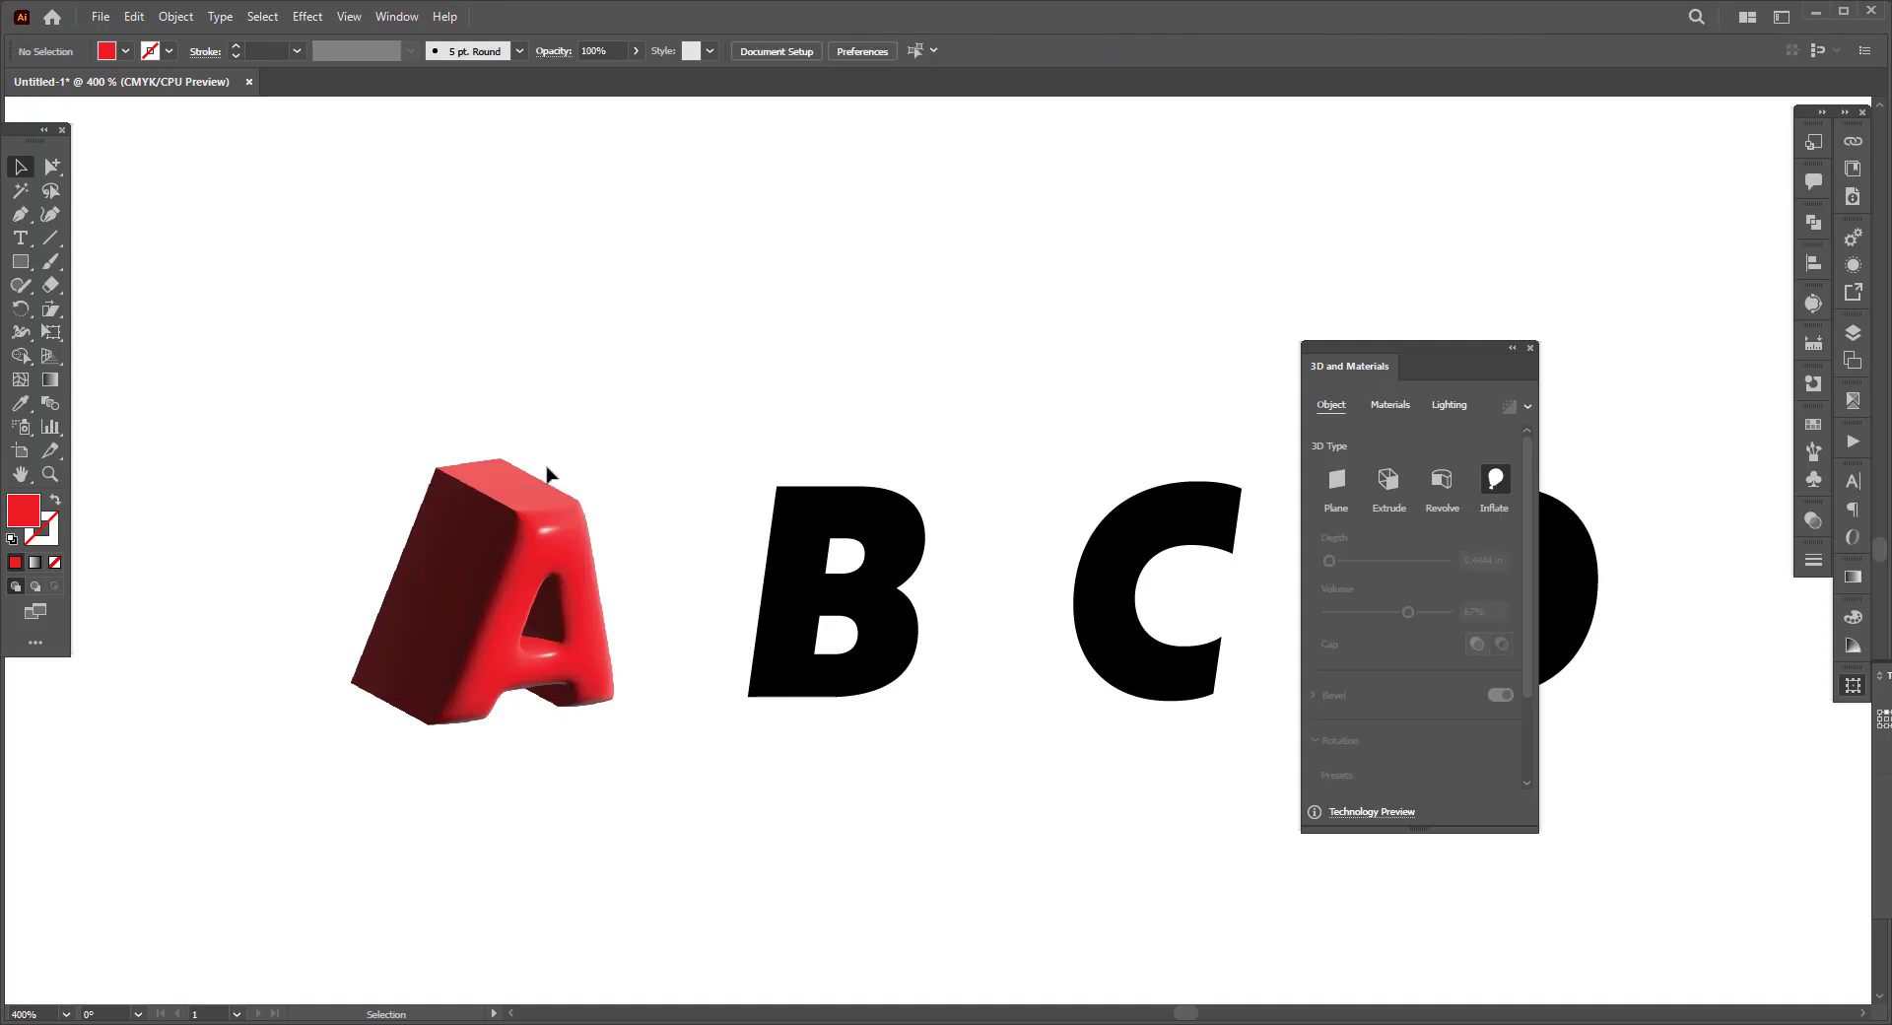
Try the Revolve 3D type on the letter B with a 24° revolve angle.
scroll(616, 645, up, 1)
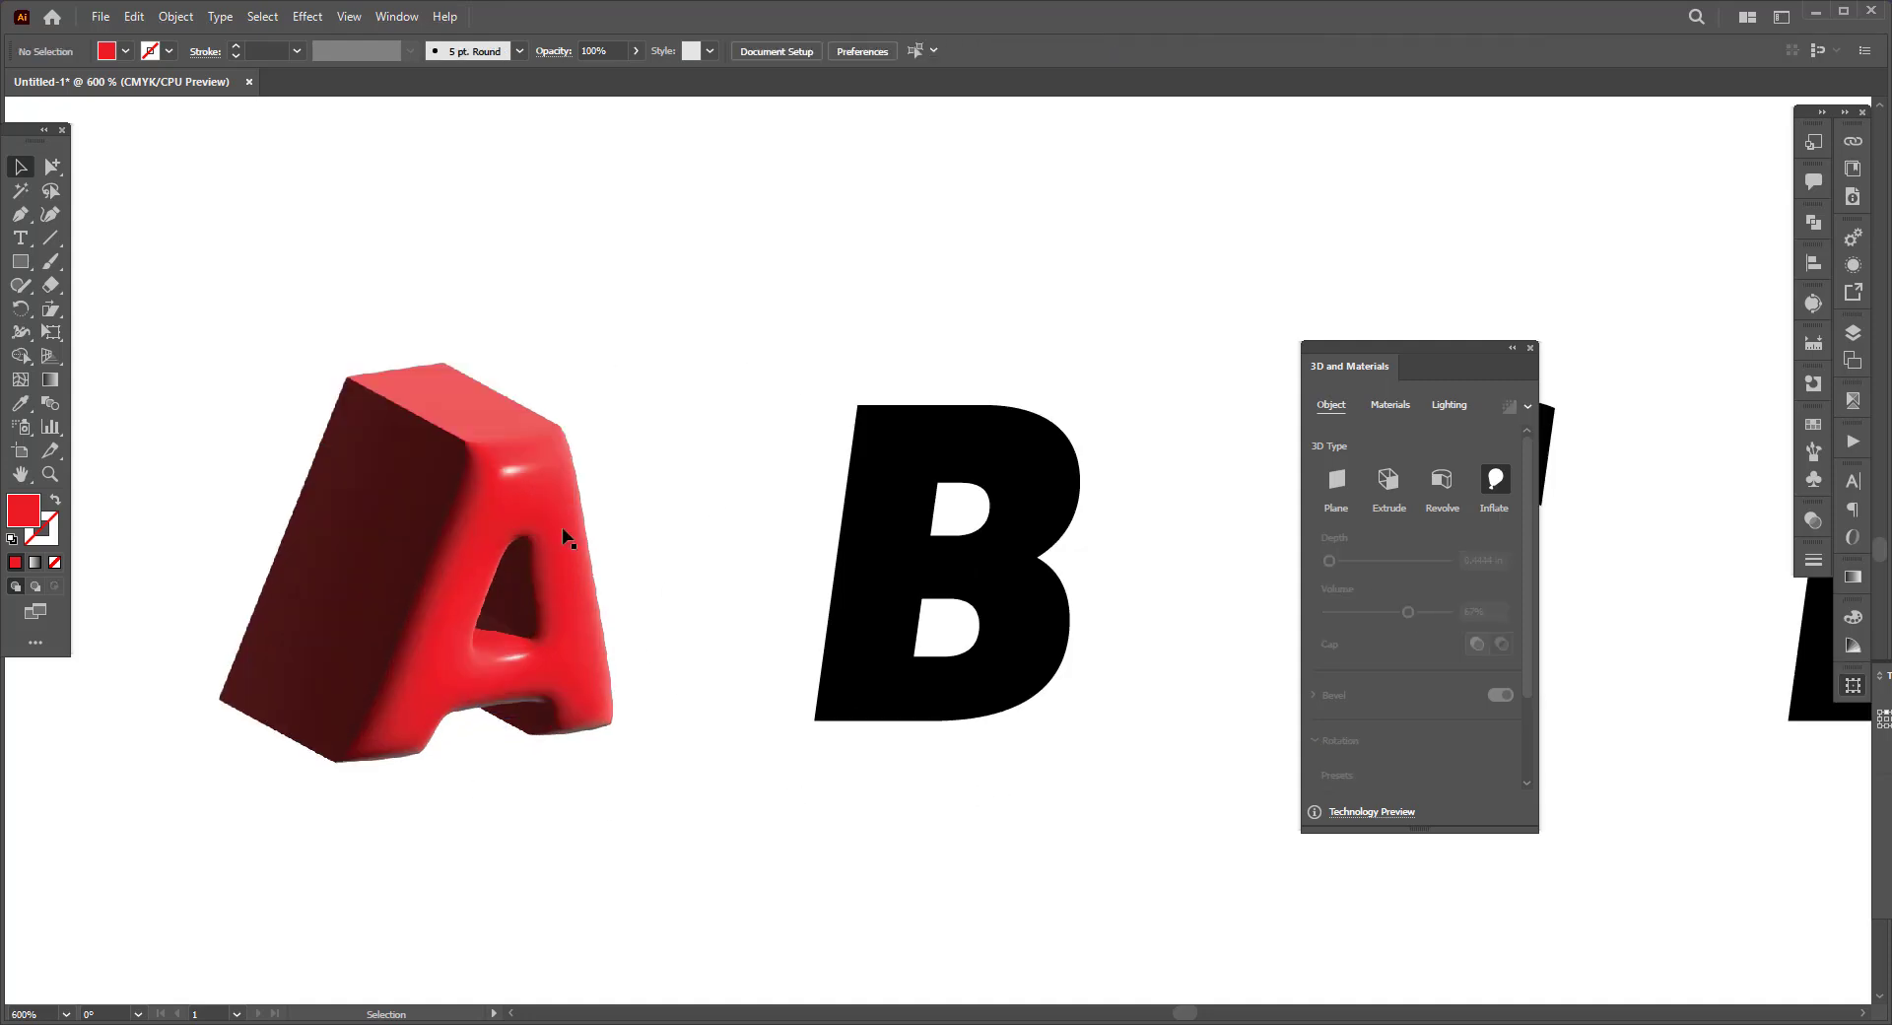
drag(1216, 891, 962, 883)
click(670, 464)
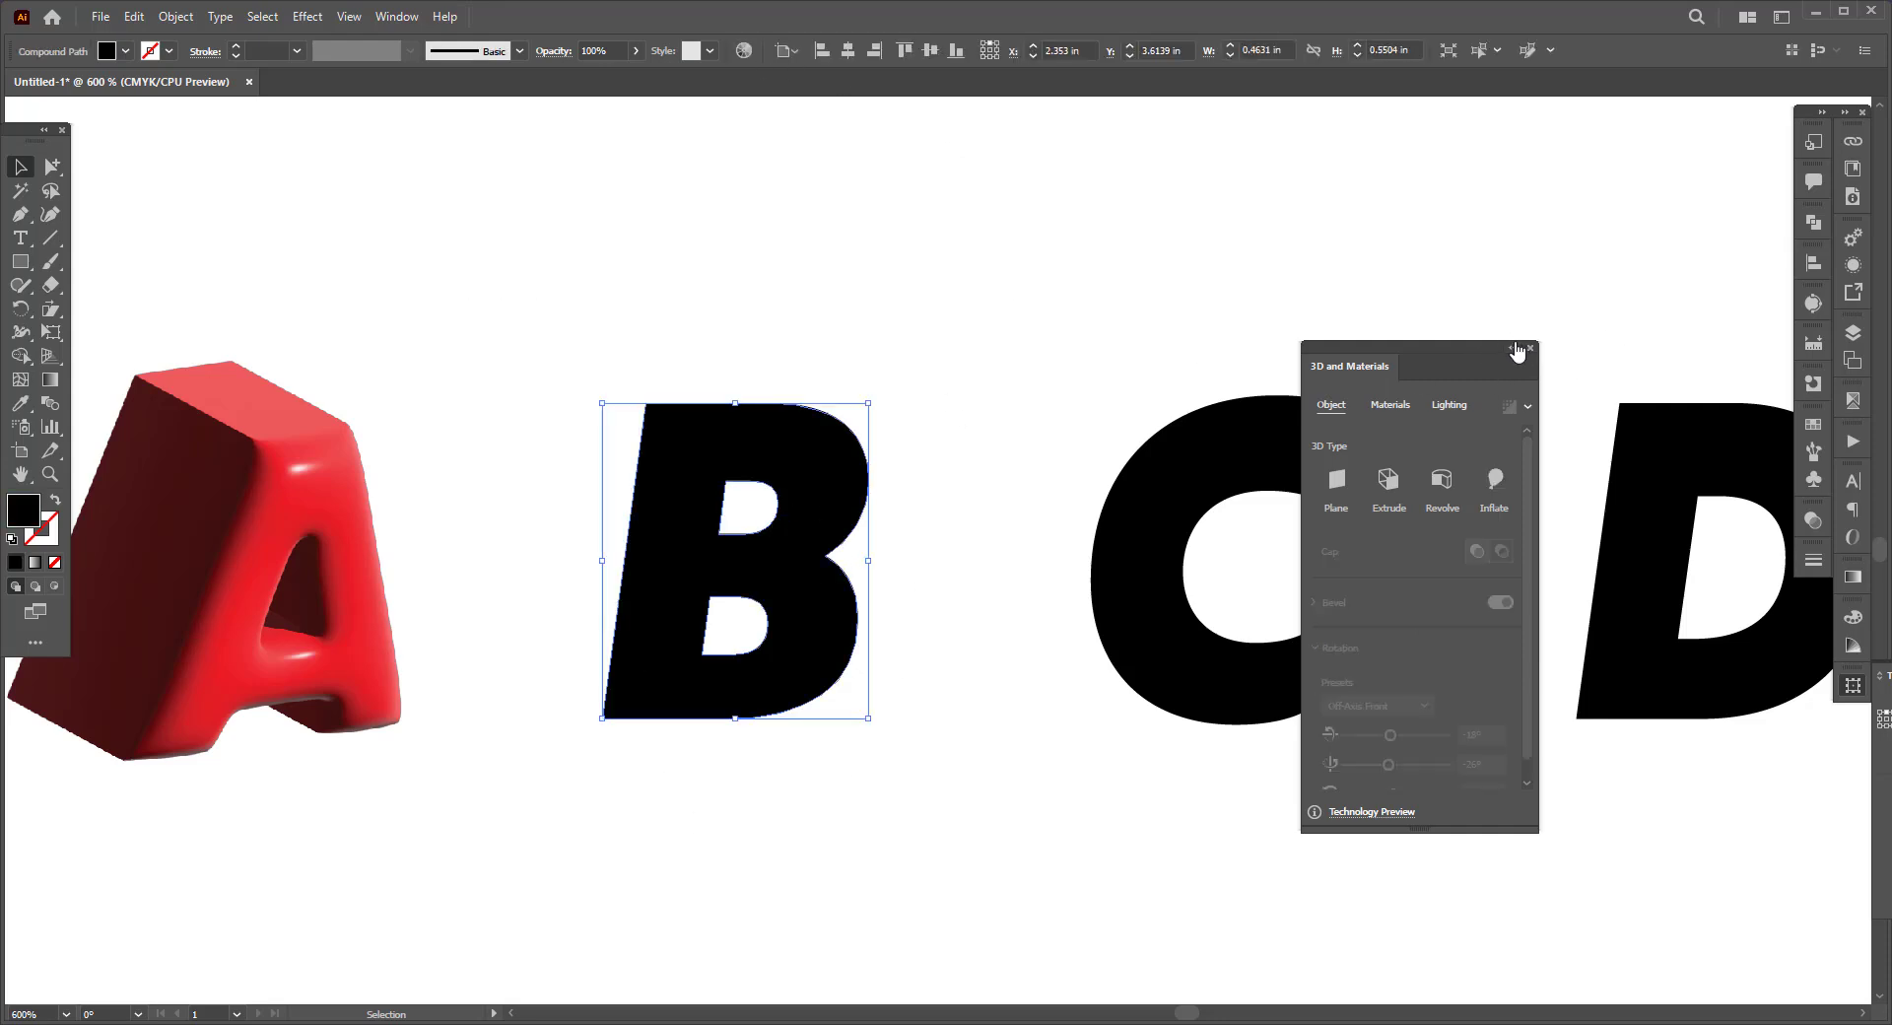
click(1442, 482)
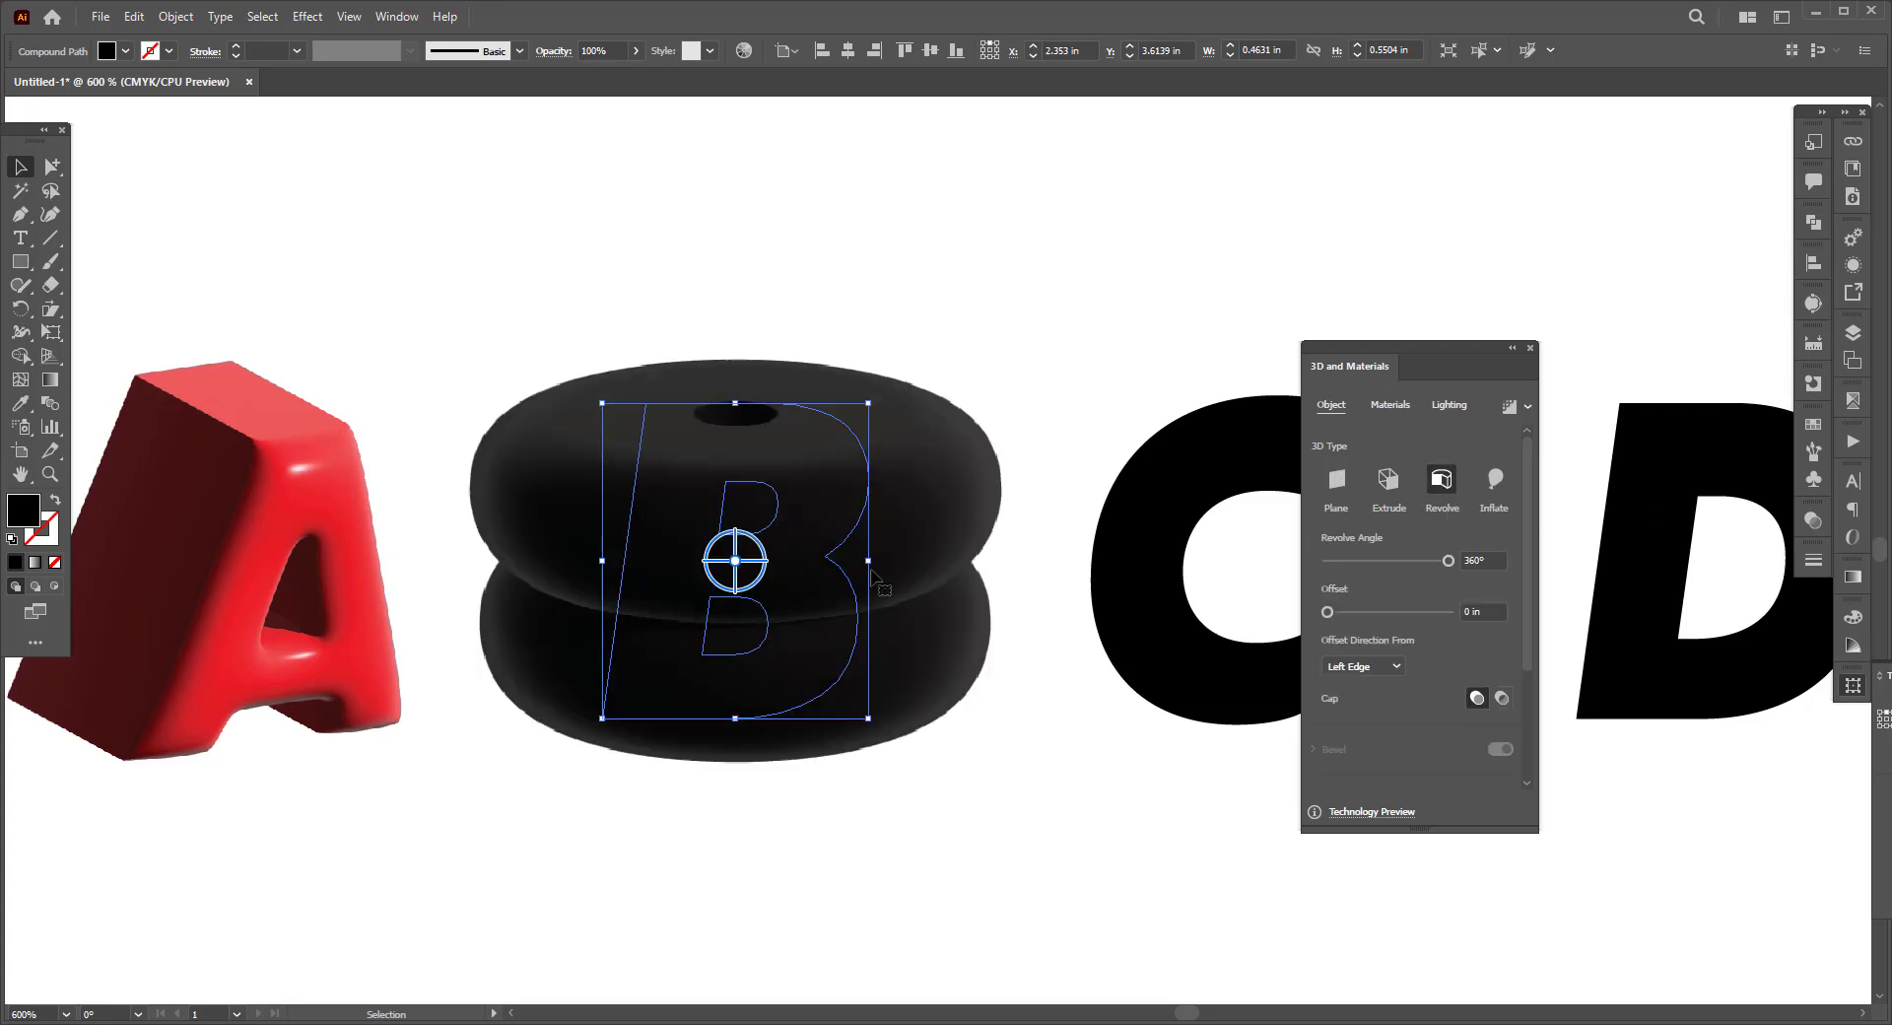
drag(1448, 559, 1335, 570)
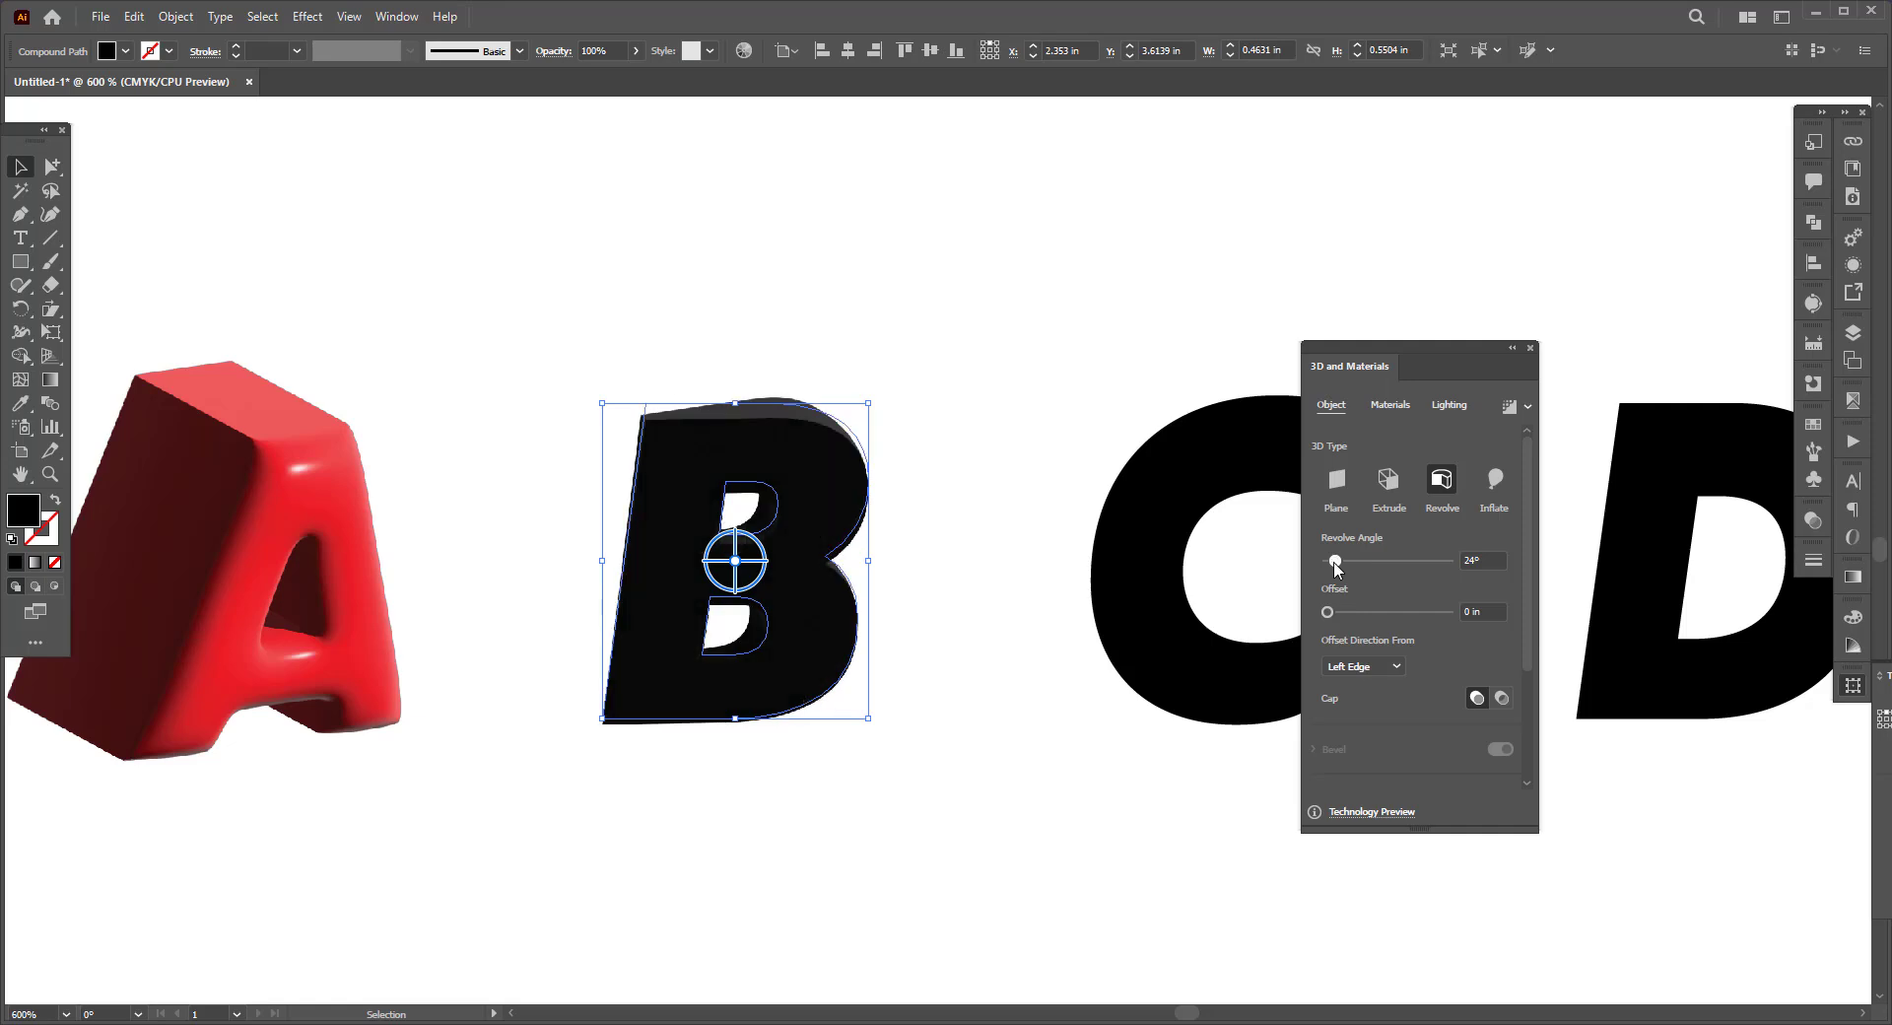
Fill the letter B with dark blue from the colour swatches.
click(131, 55)
click(119, 87)
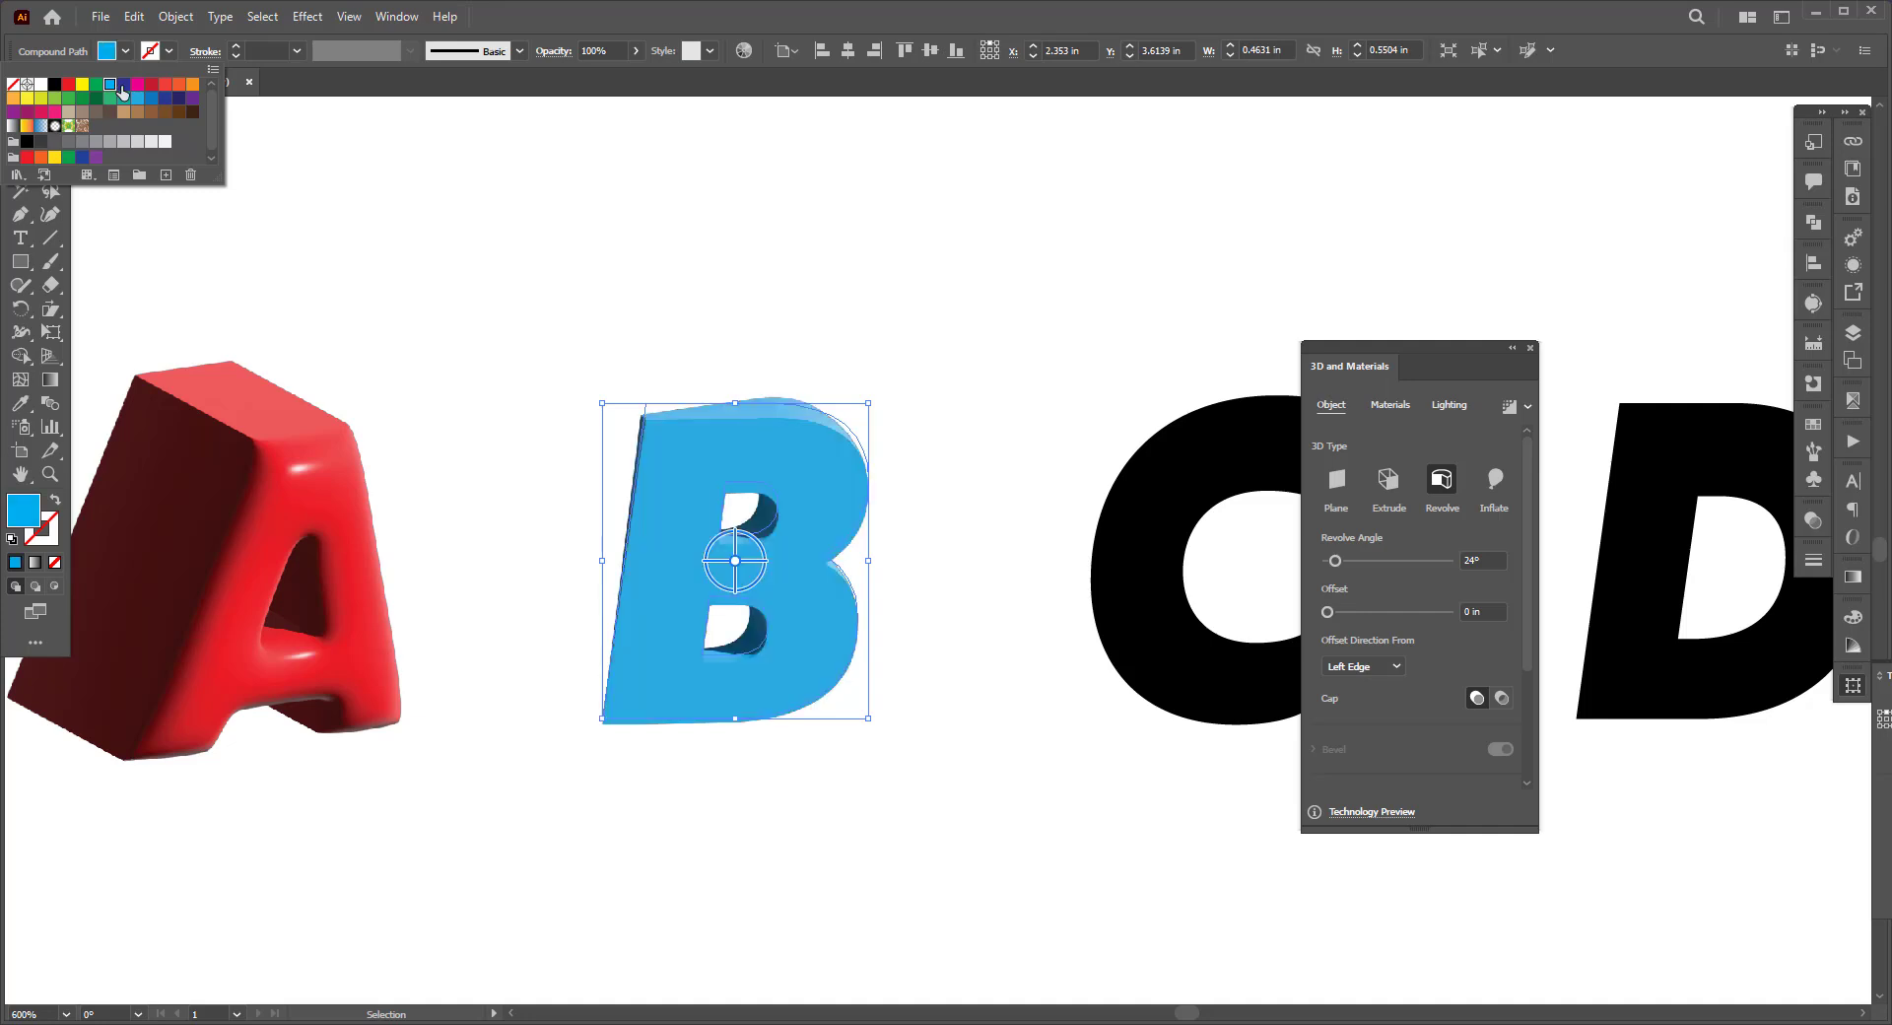
click(121, 87)
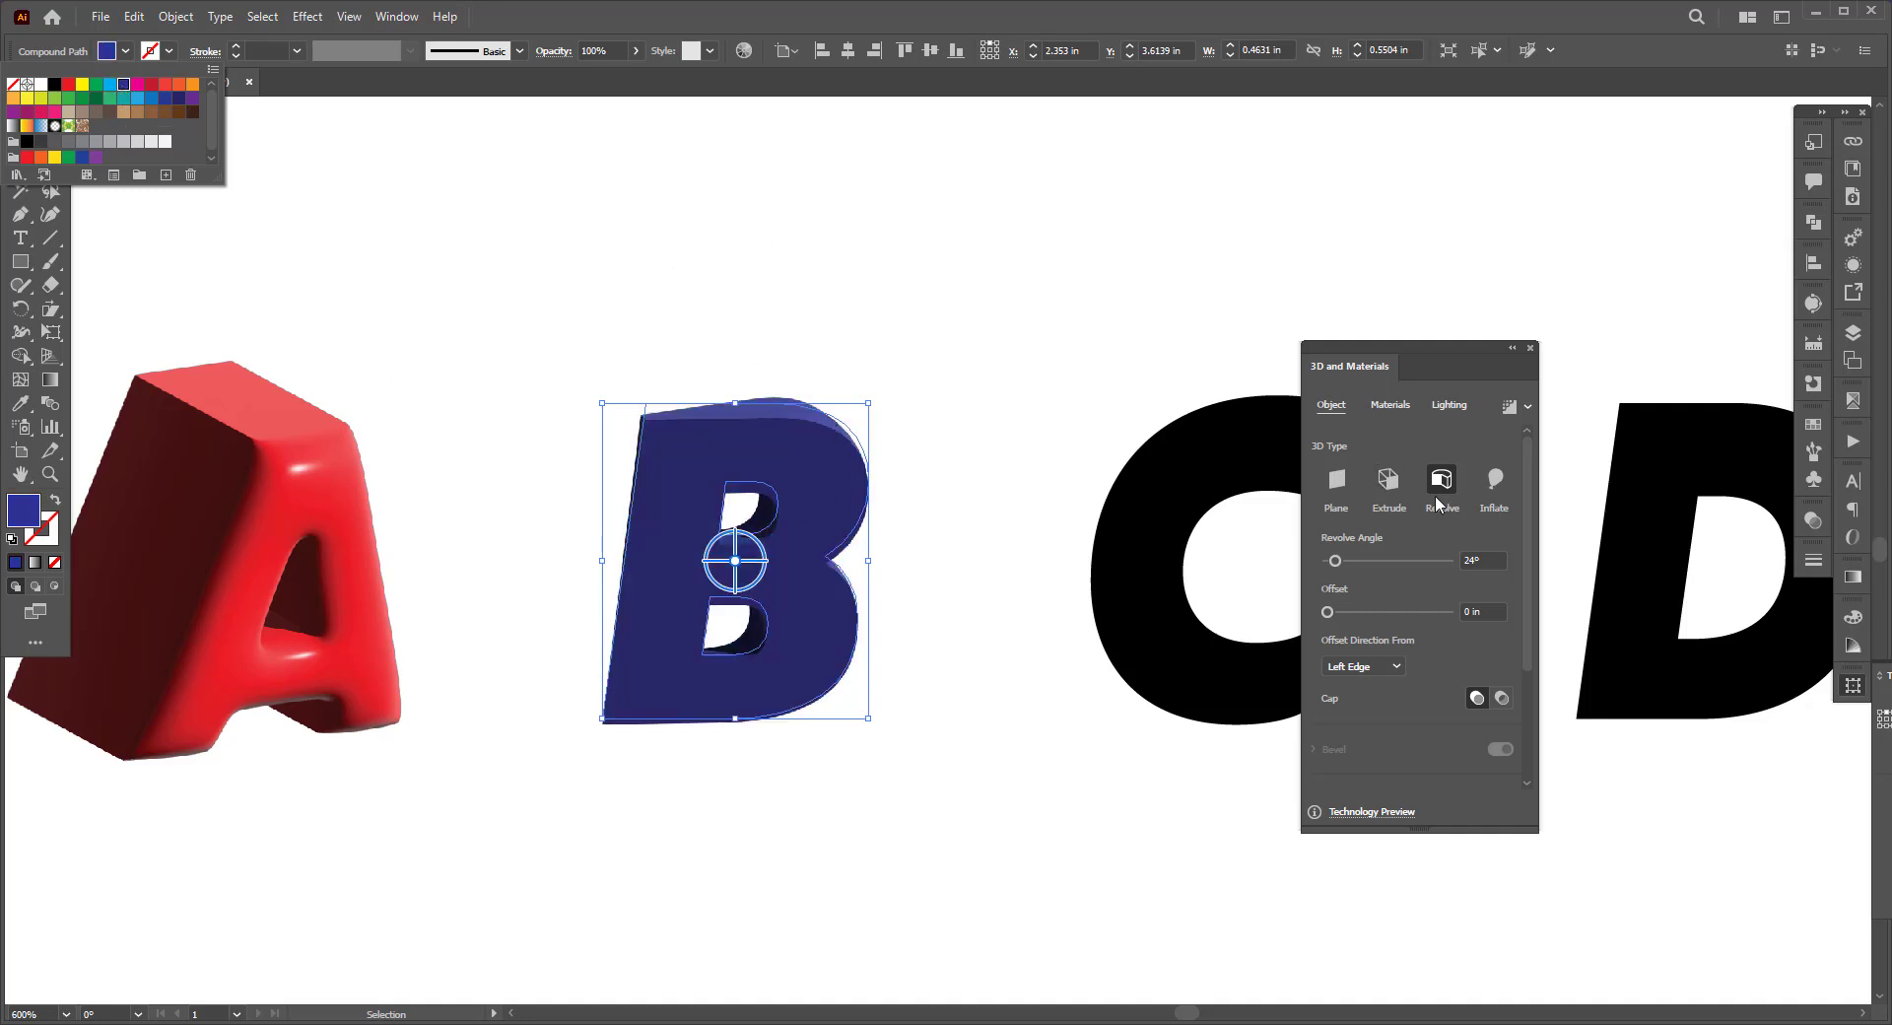
Change the letter B's 3D type to Extrude.
click(1391, 483)
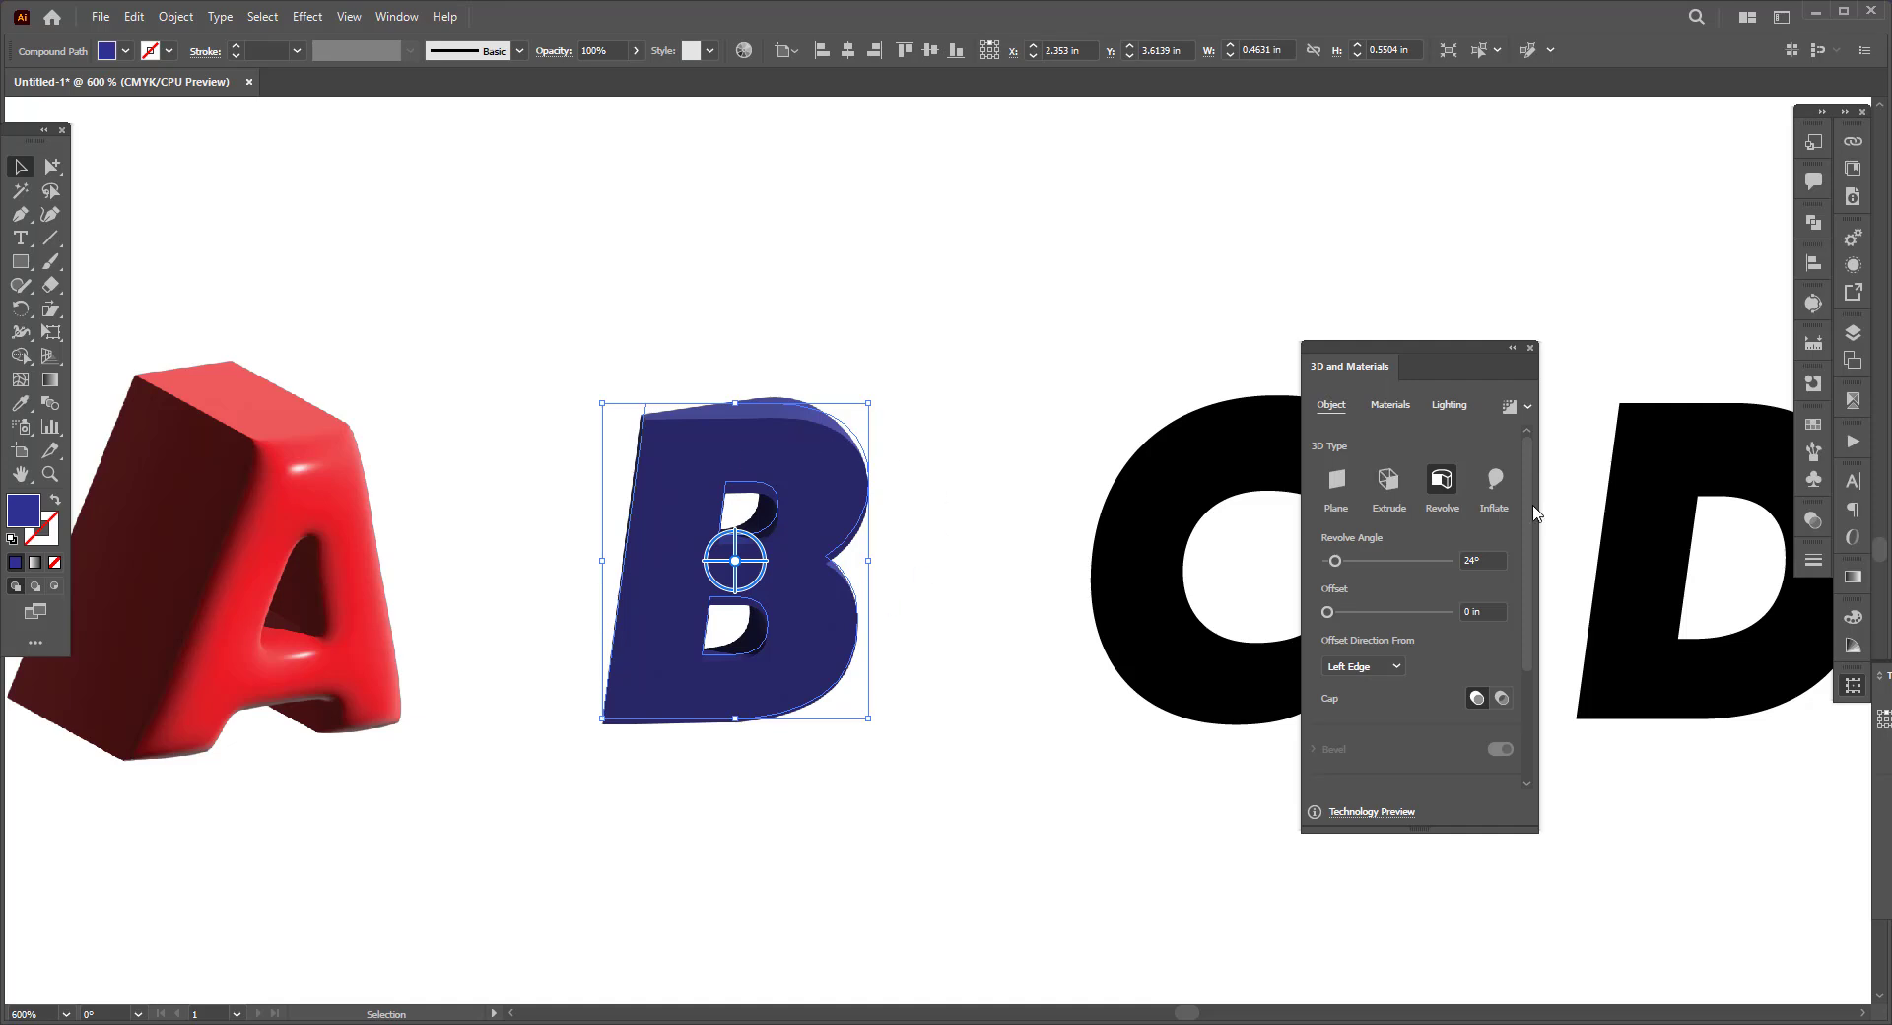
click(1388, 481)
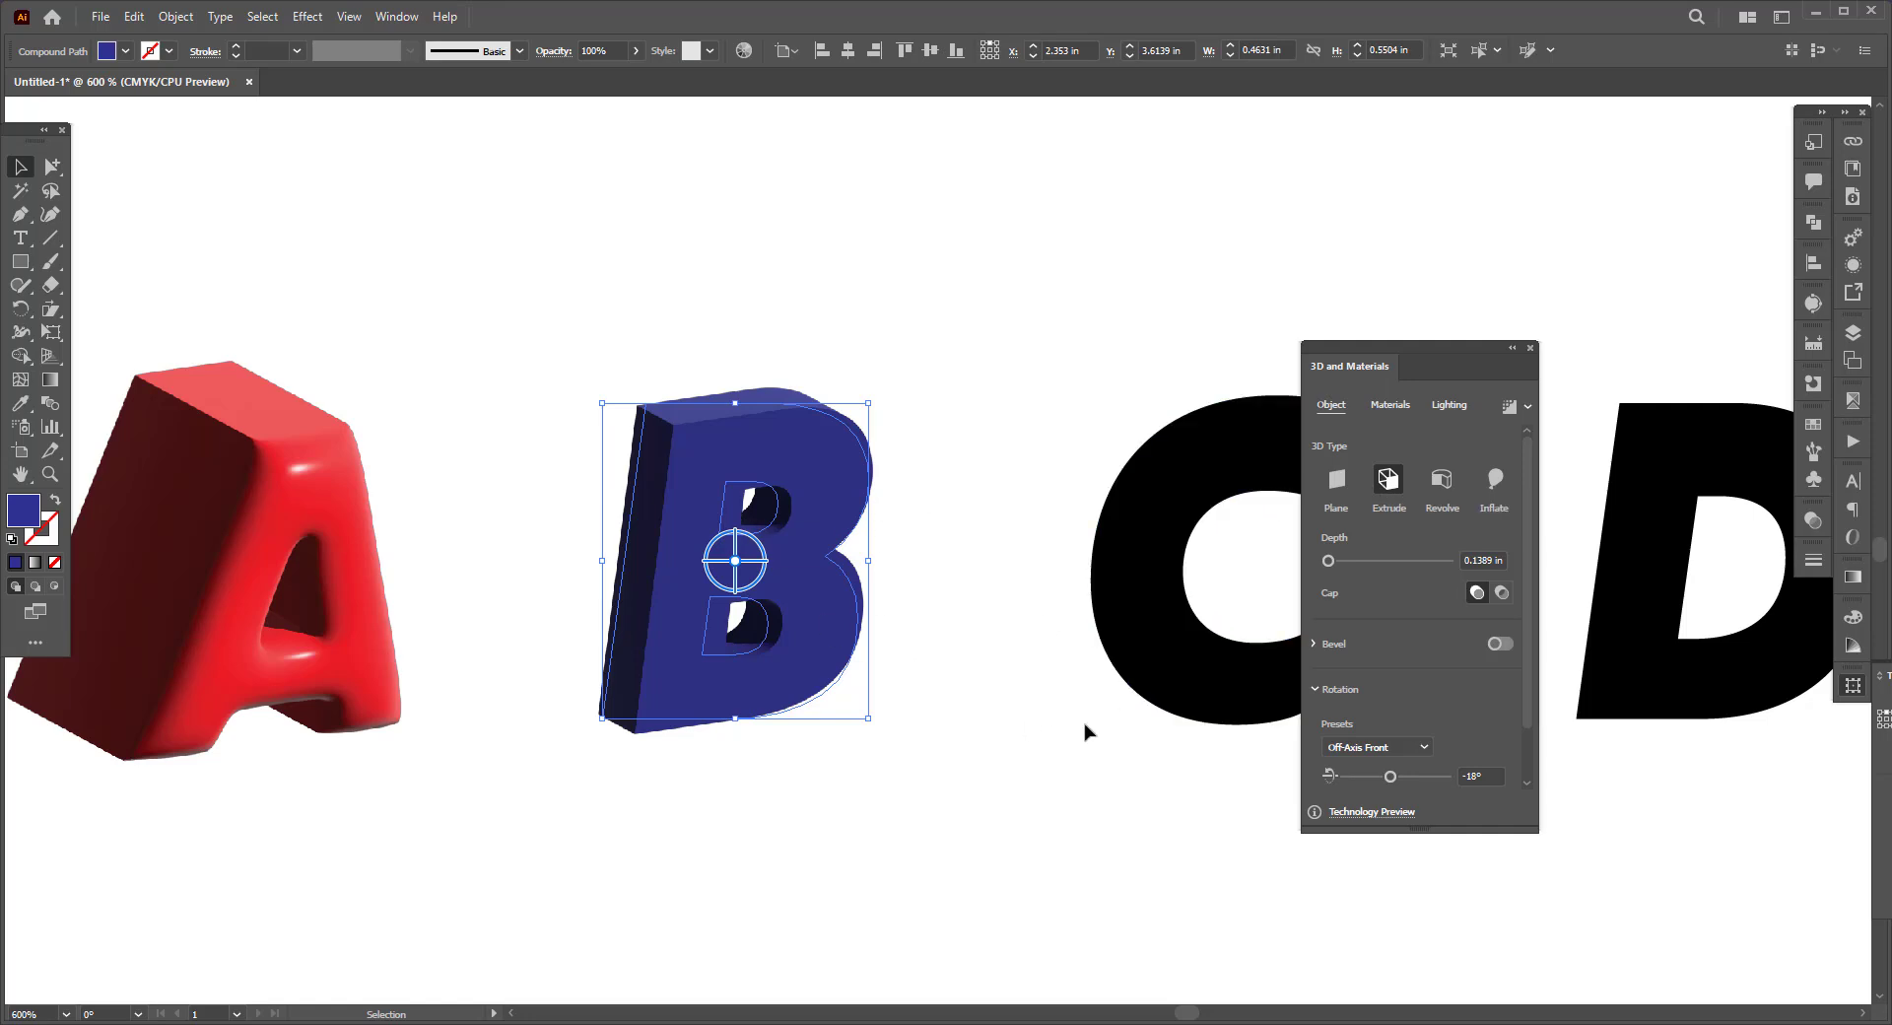
Set the letter B's X rotation to -12° and its extrusion depth to 0.1389 in, deselect it and collapse the 3D settings.
click(939, 727)
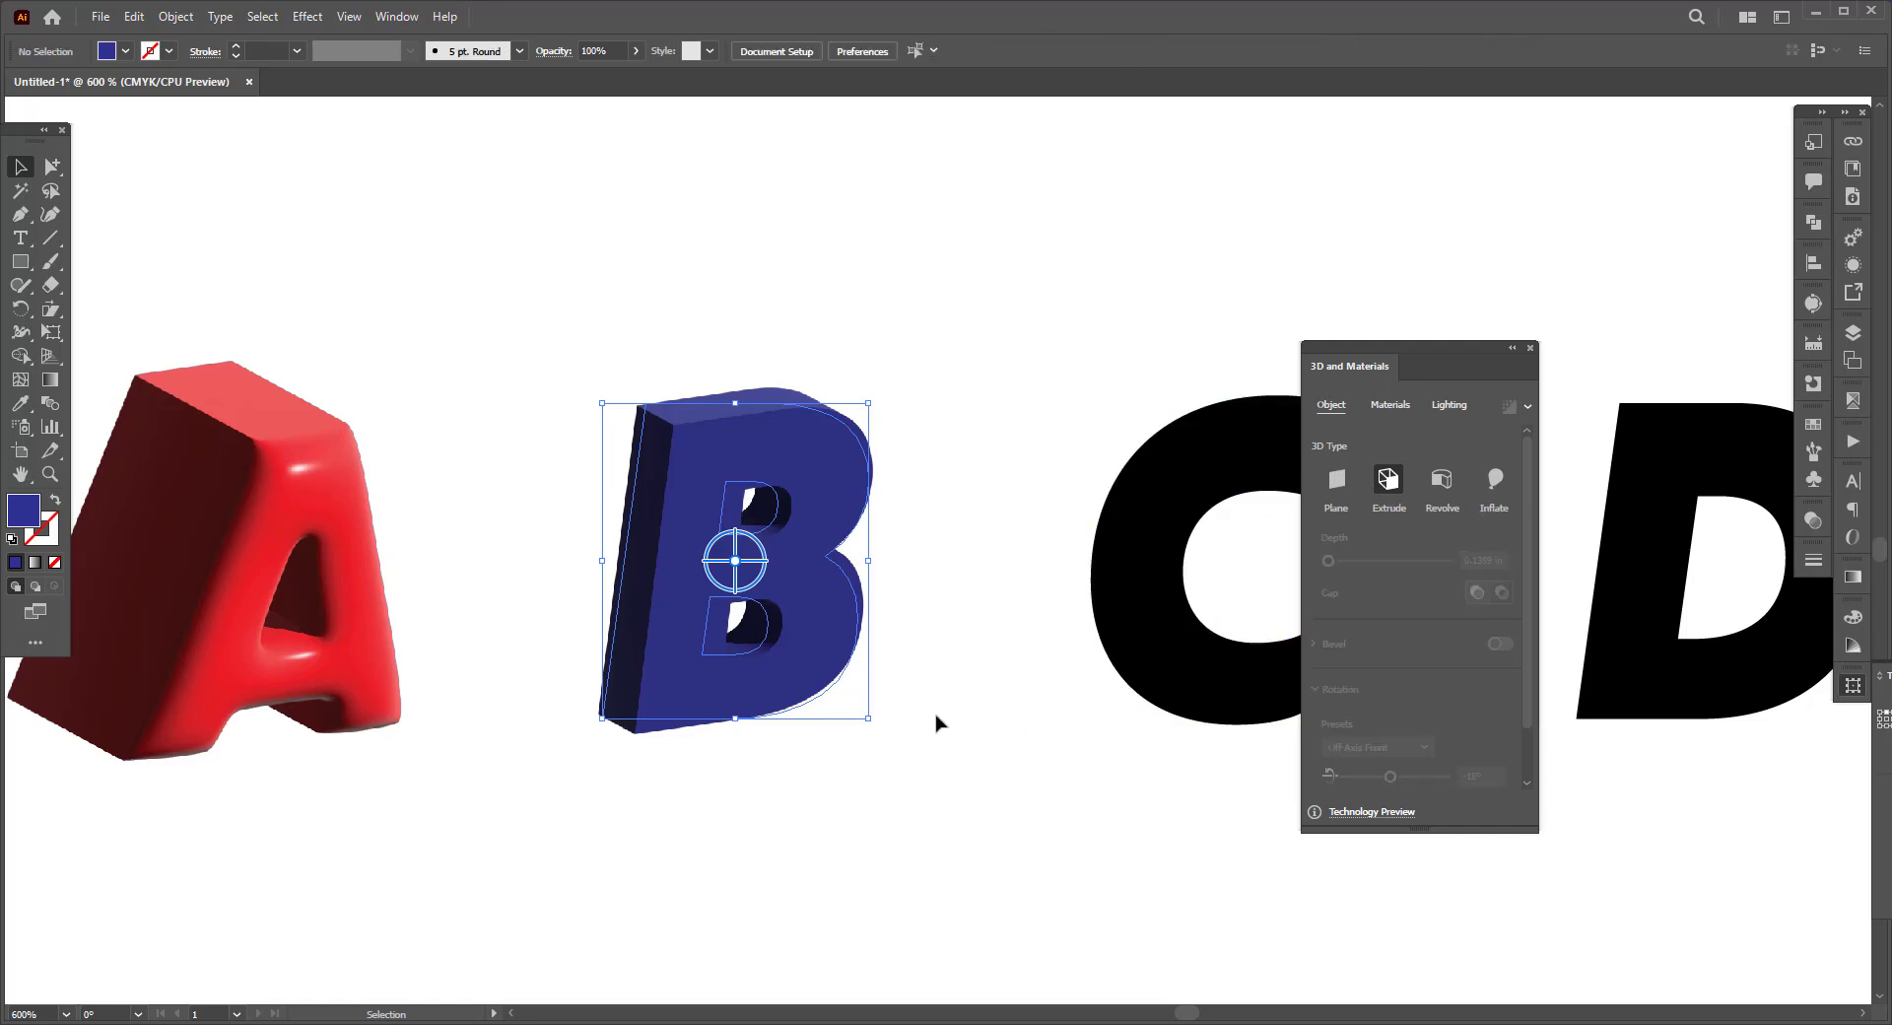
drag(642, 325, 848, 698)
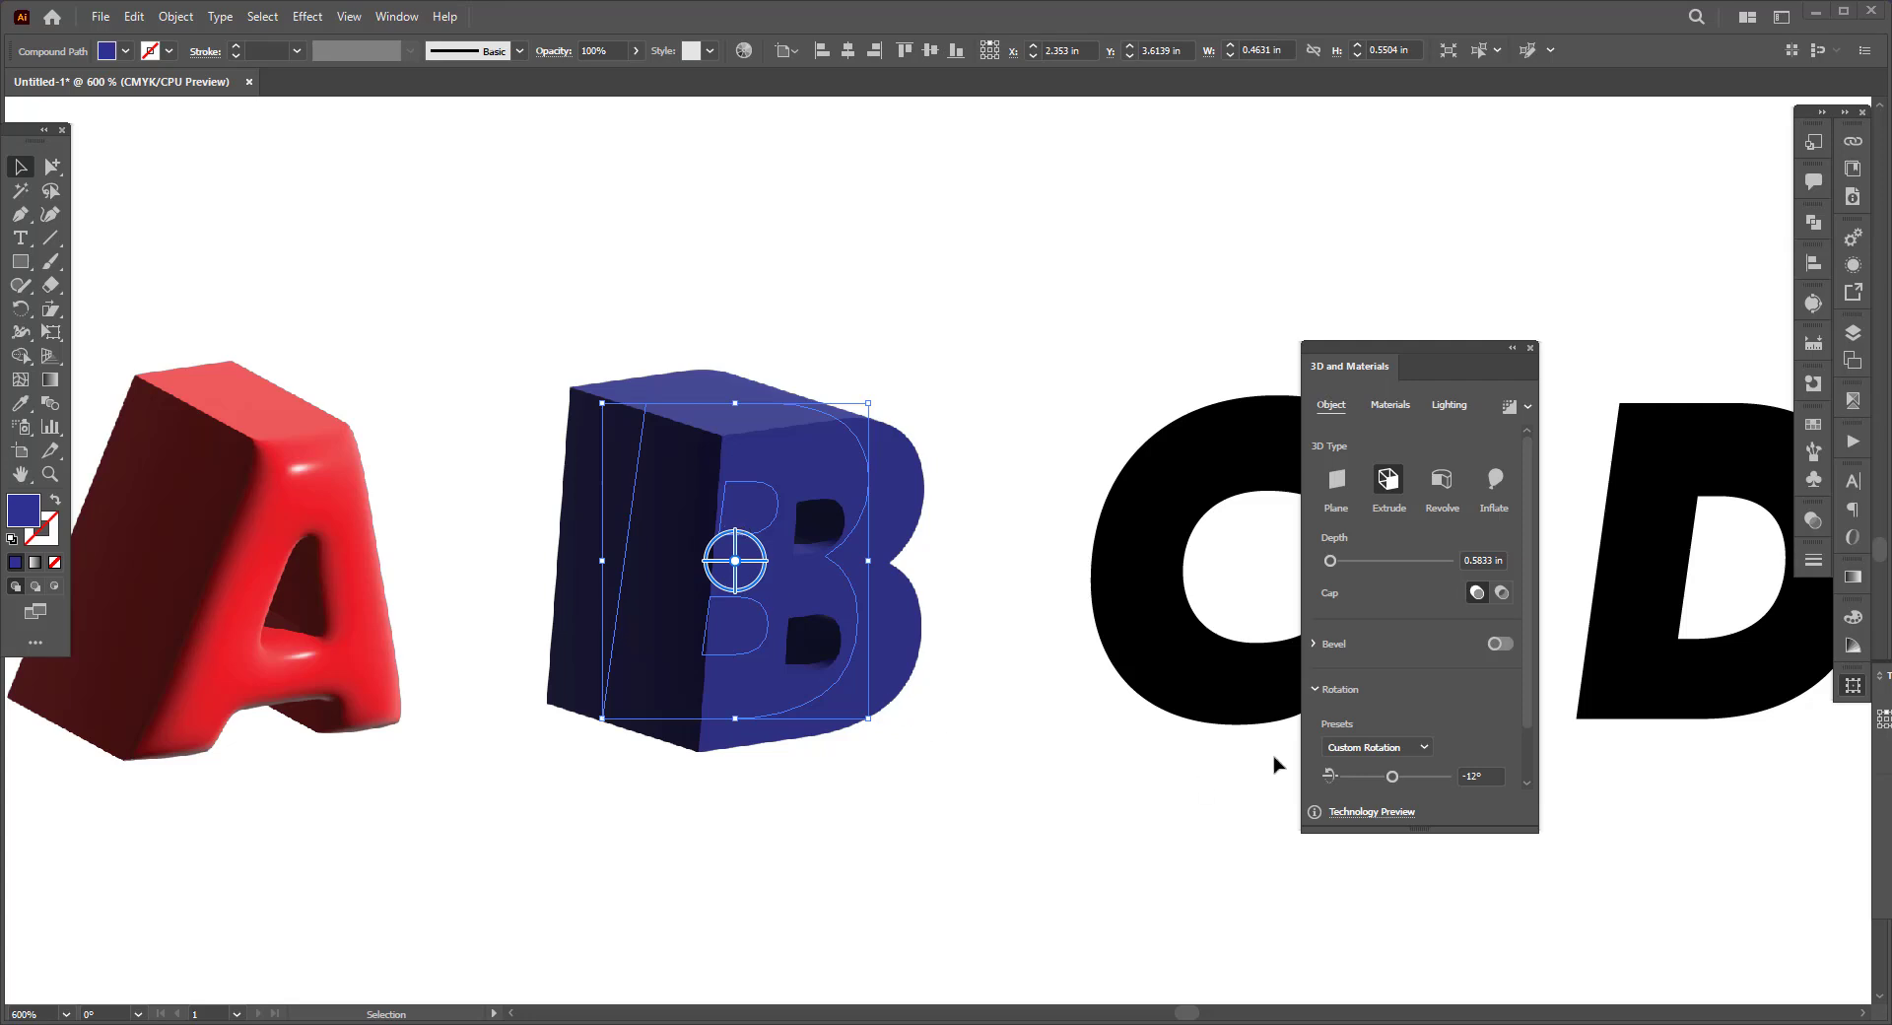
drag(1329, 560, 1325, 561)
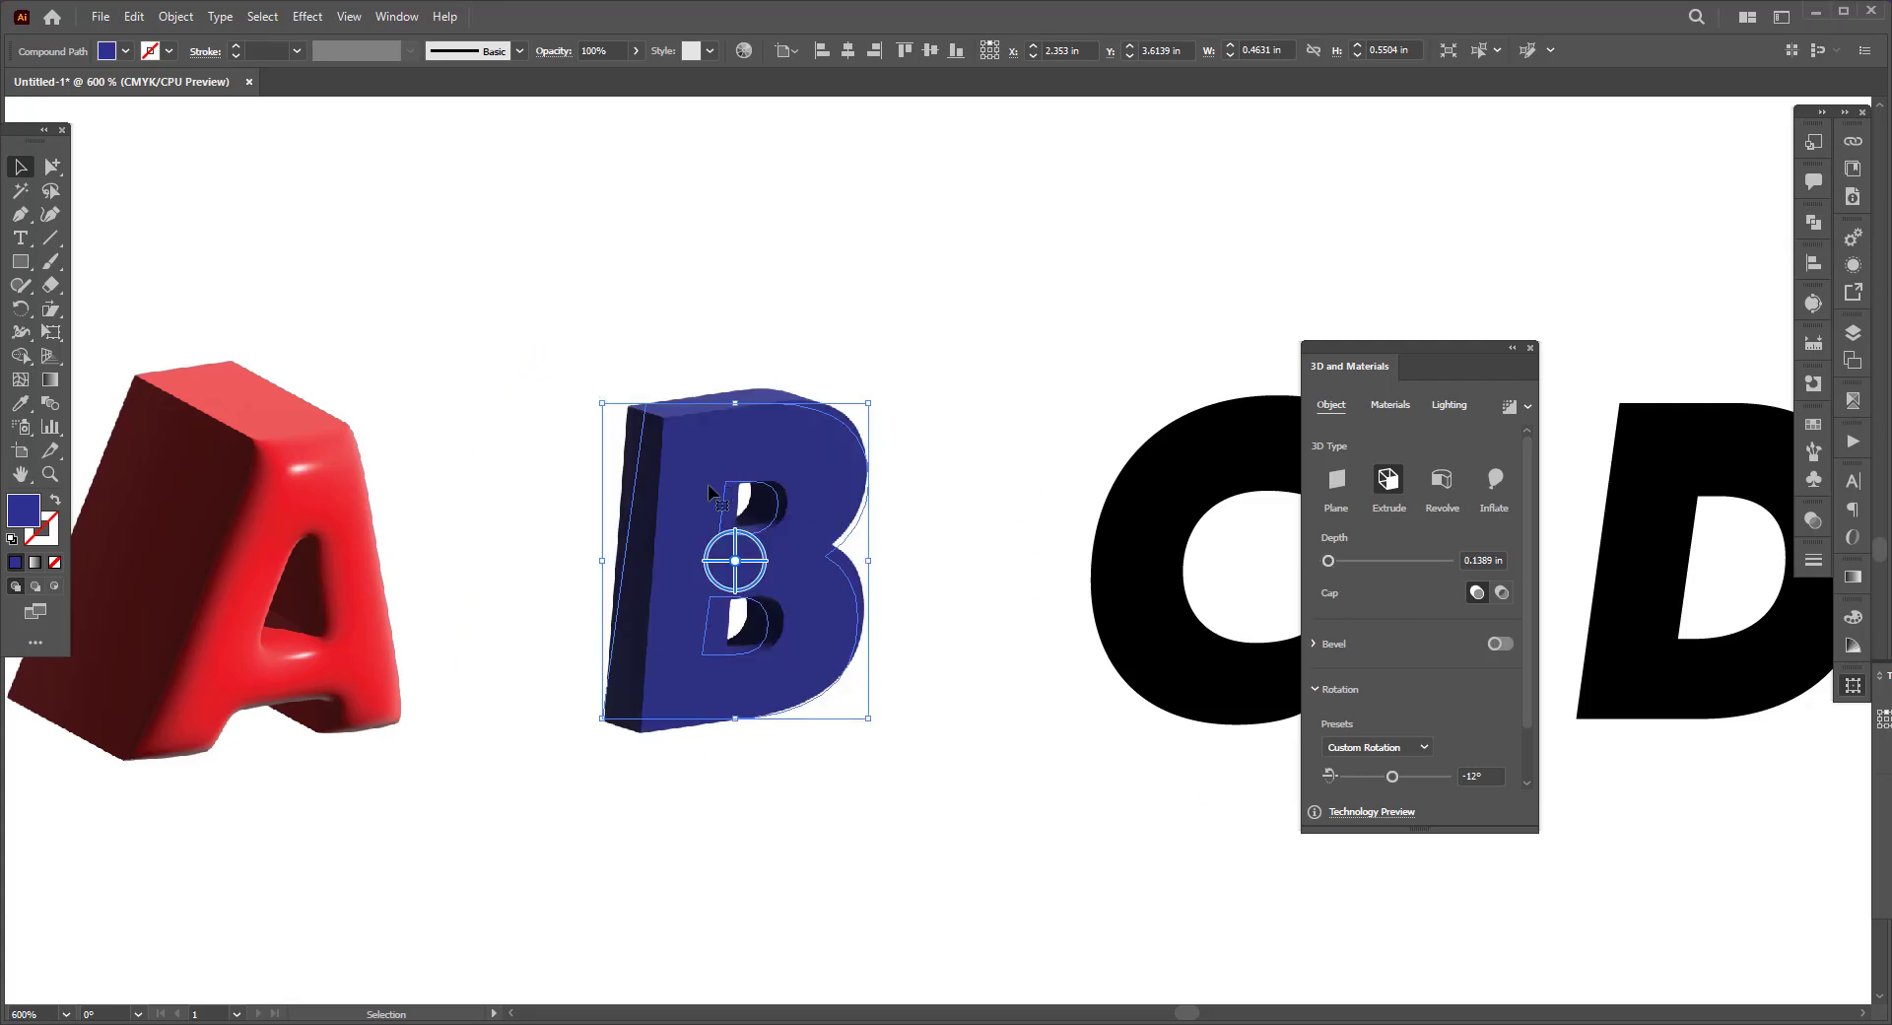
click(1044, 778)
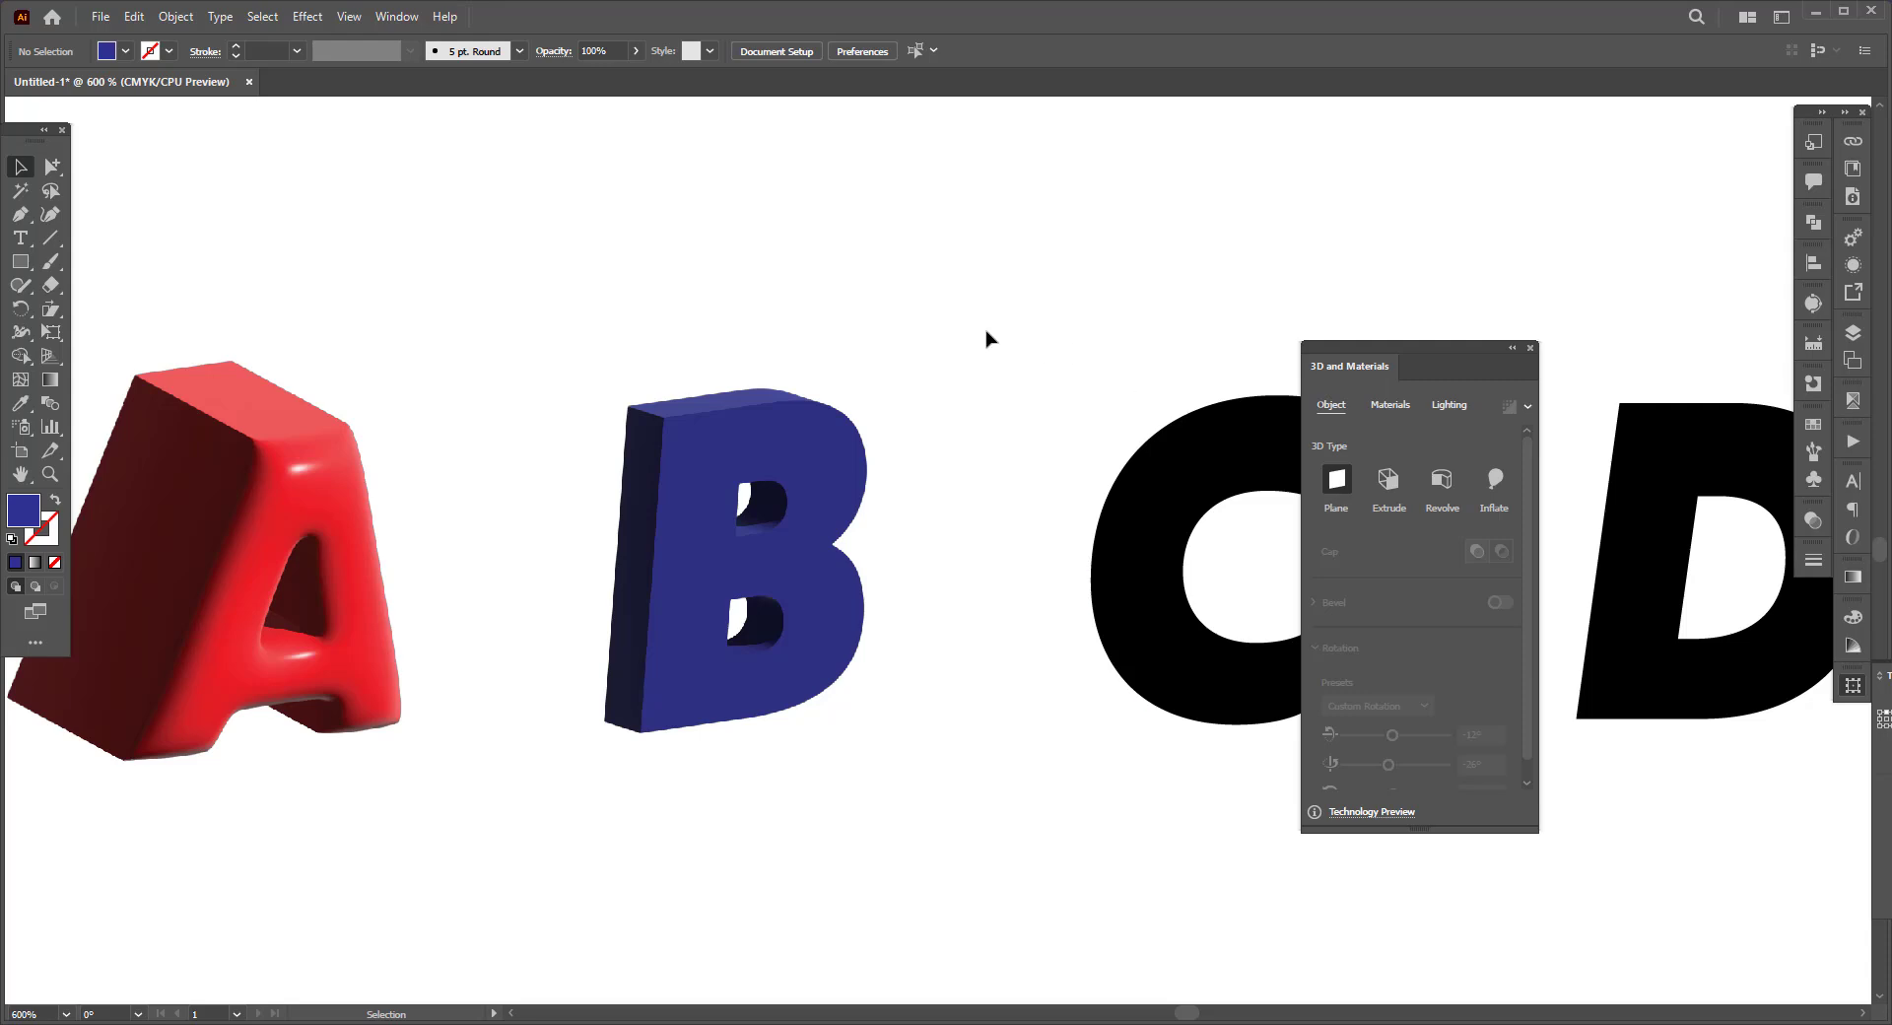
click(1513, 347)
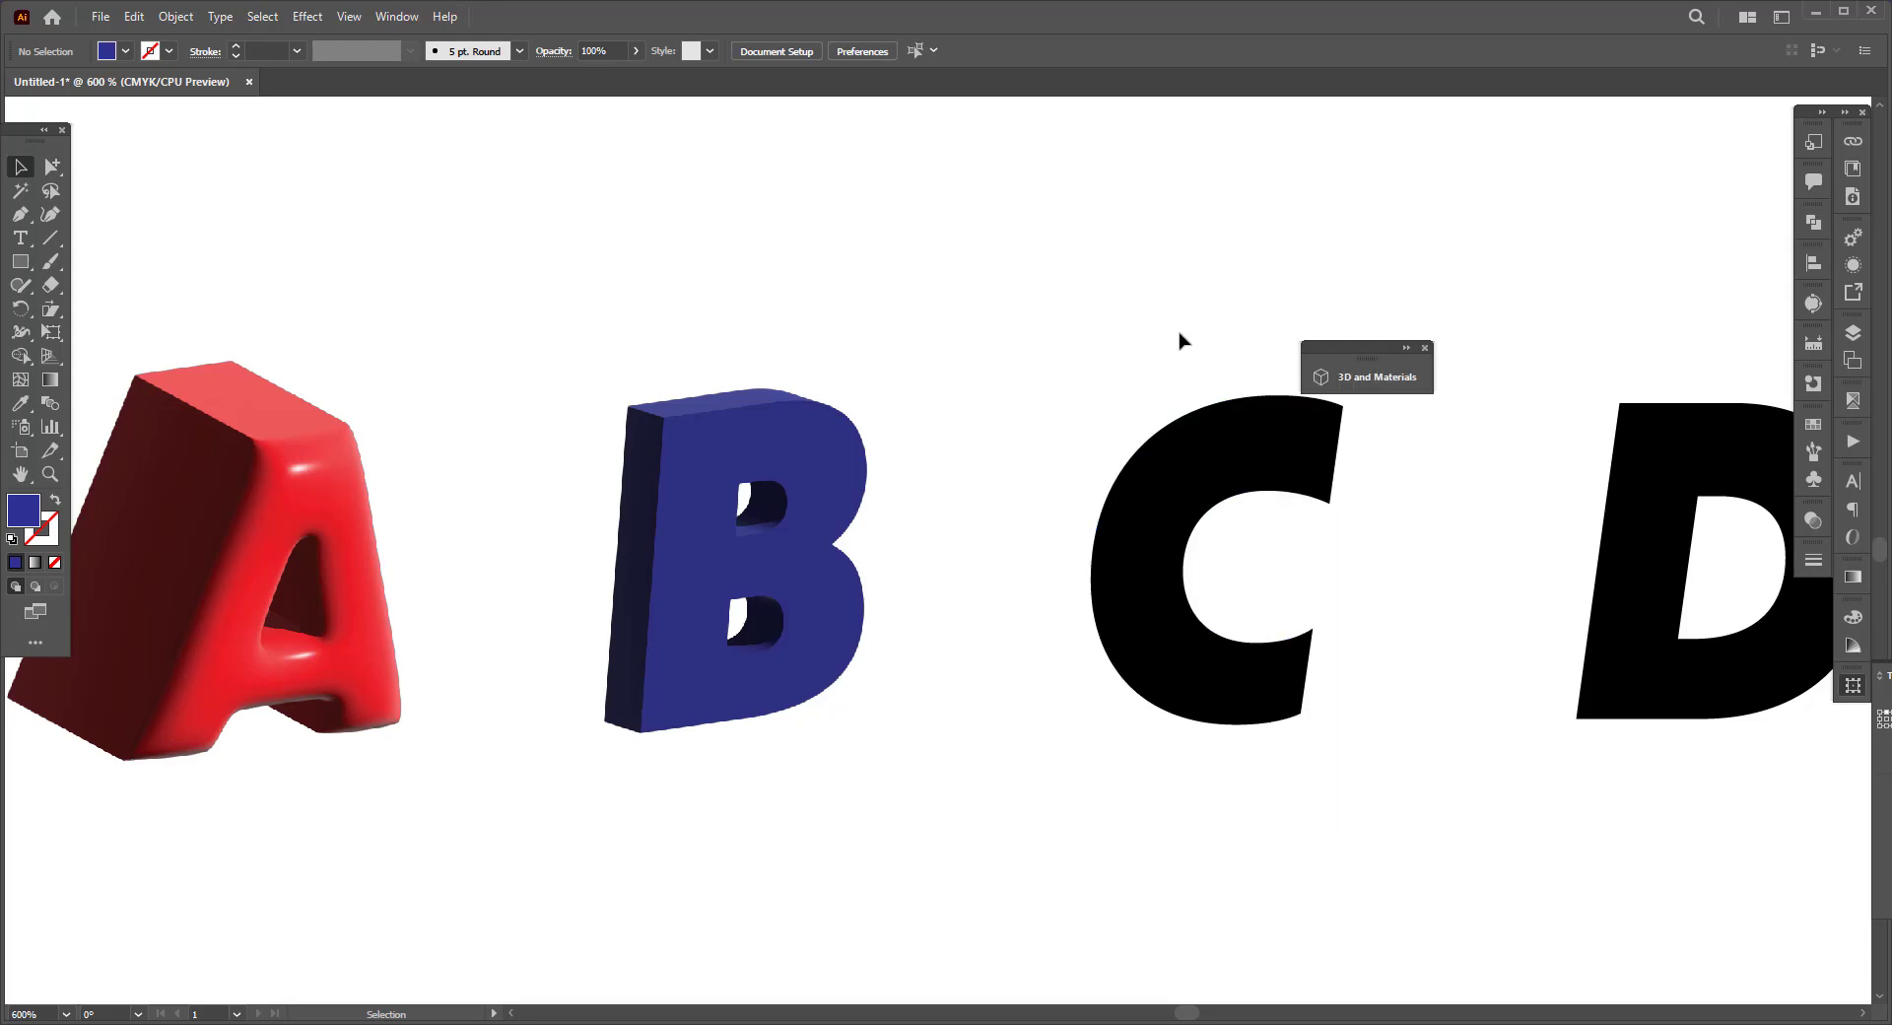
drag(1015, 800, 1113, 795)
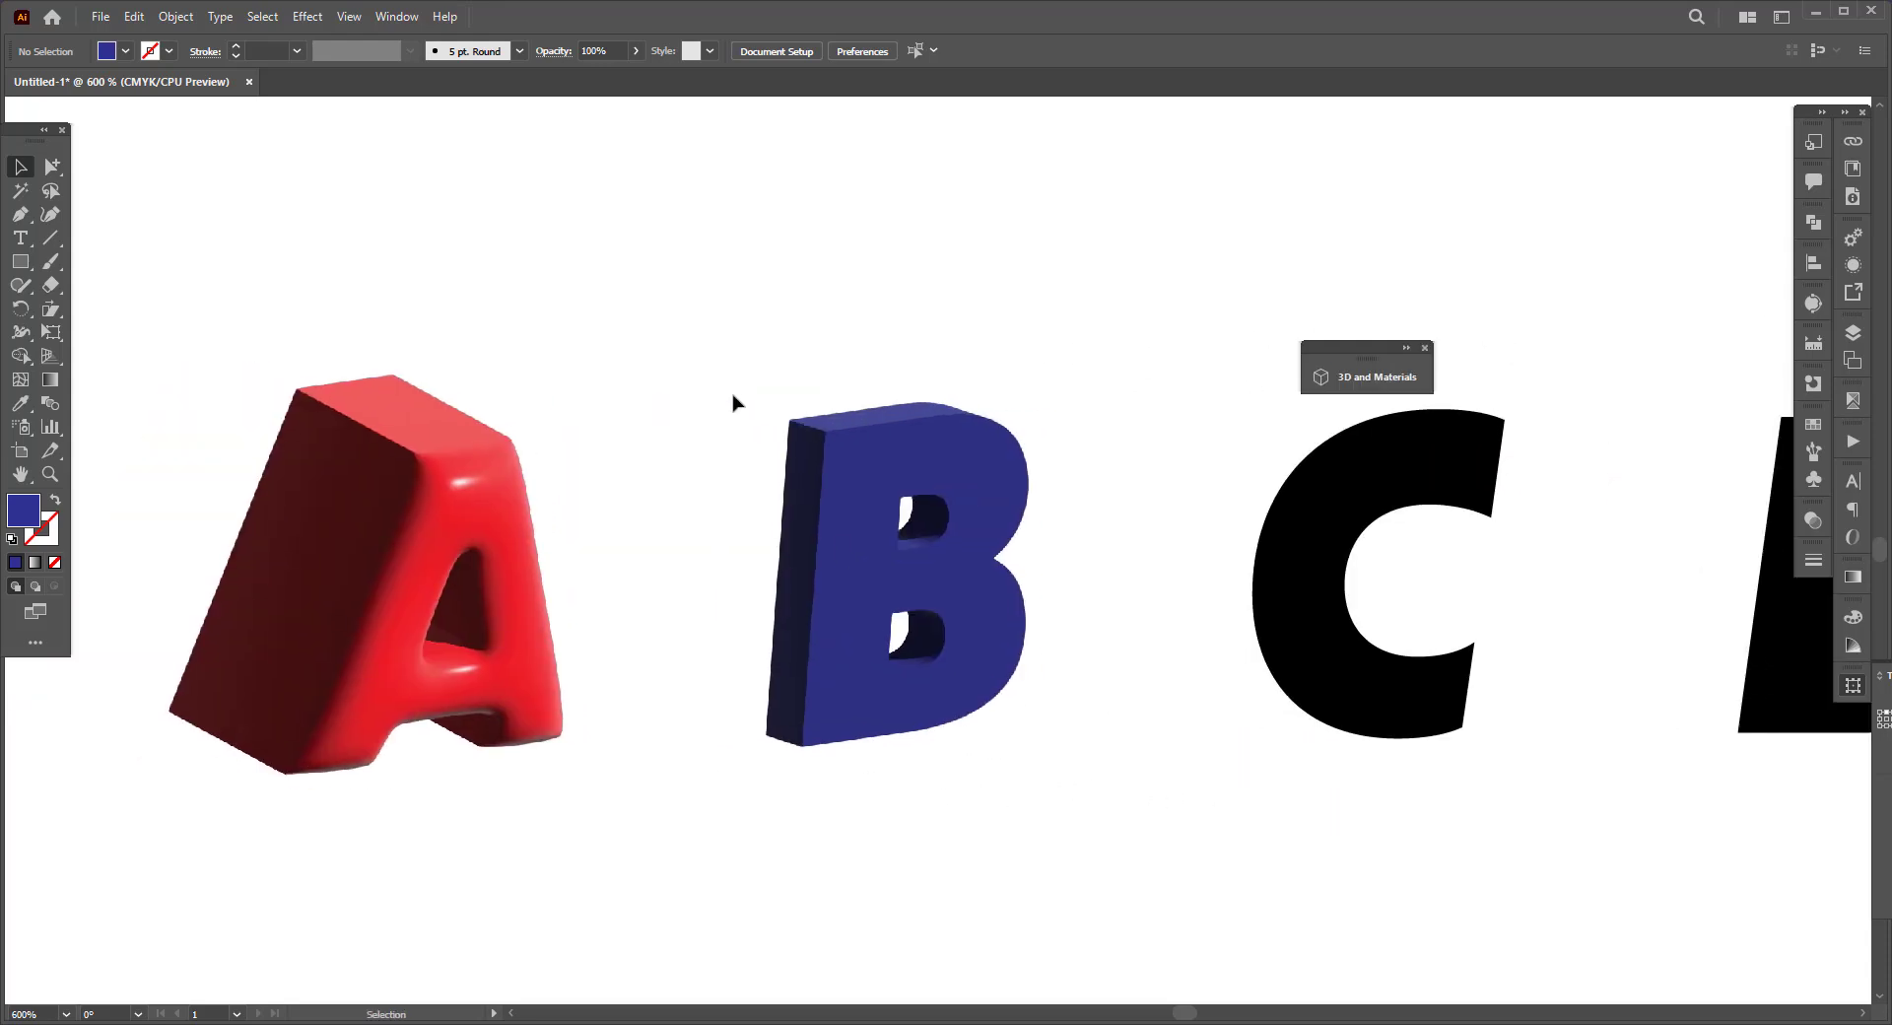
drag(731, 395, 1050, 708)
click(1146, 791)
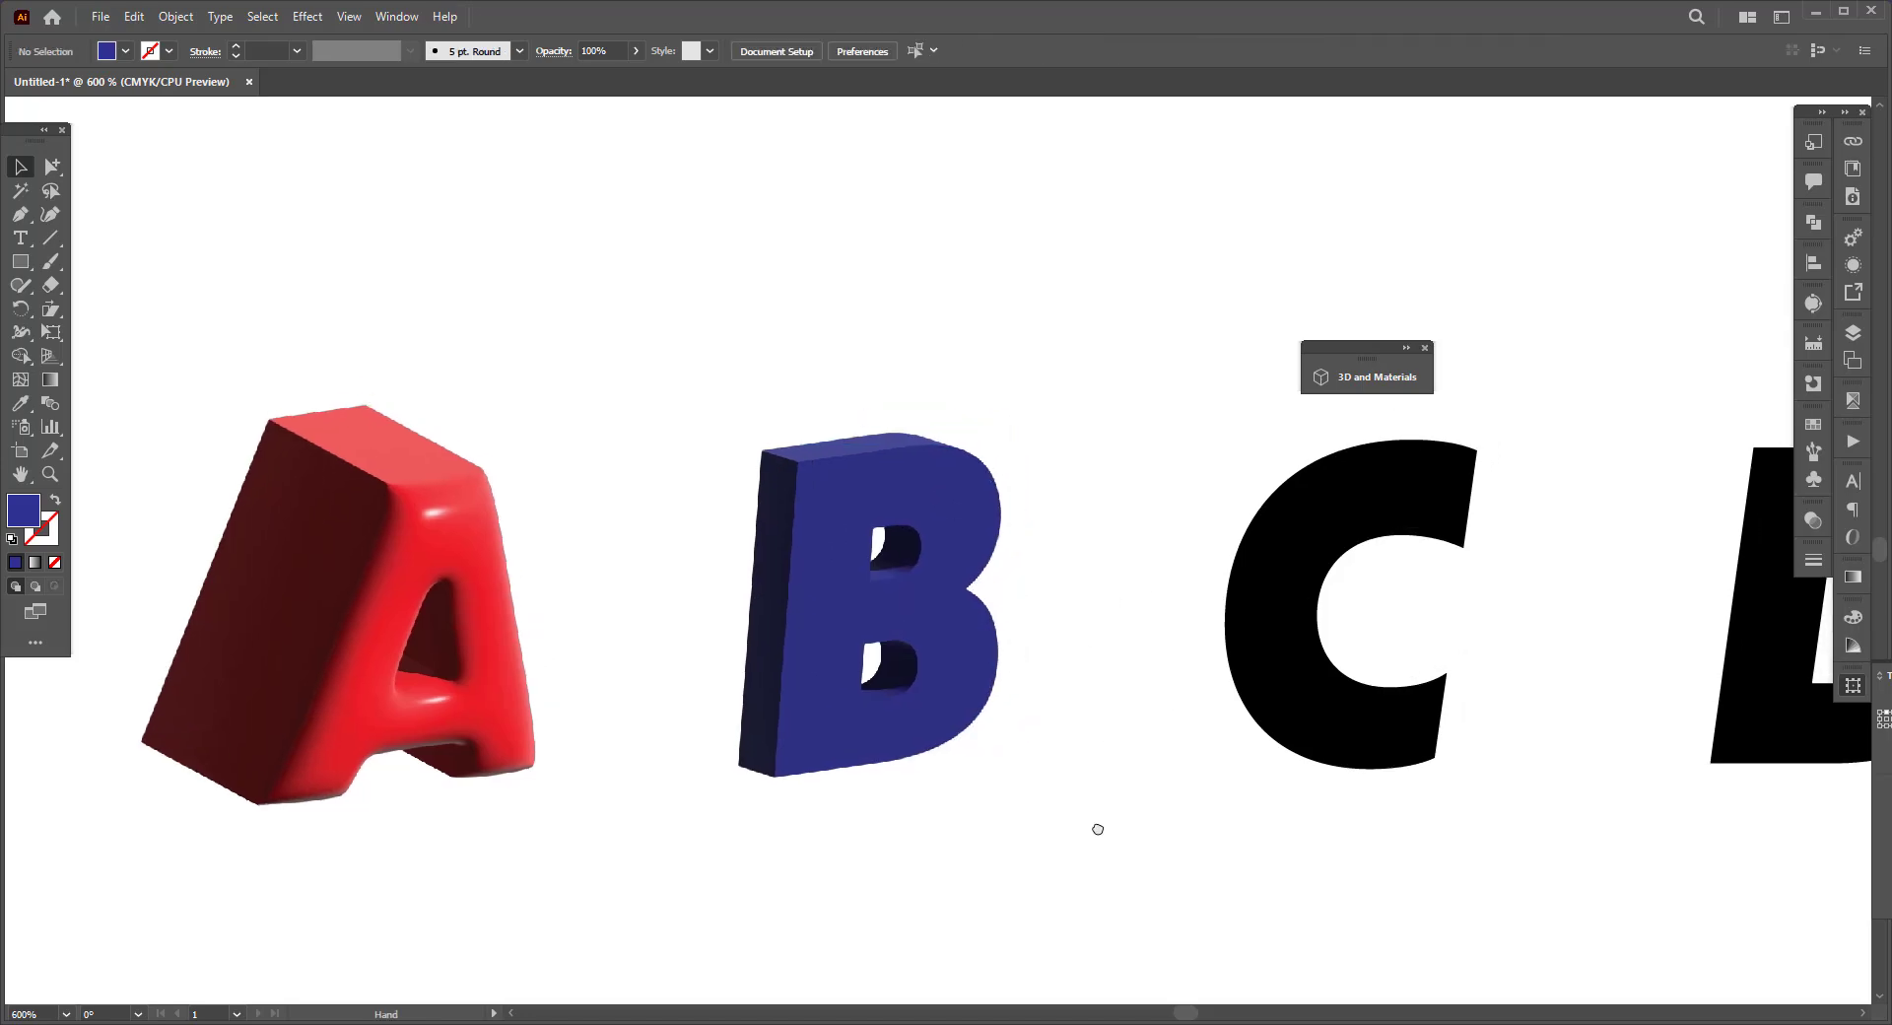
Try the Extrude & Bevel effect on the letter C and look through its lighting and material settings.
click(1334, 710)
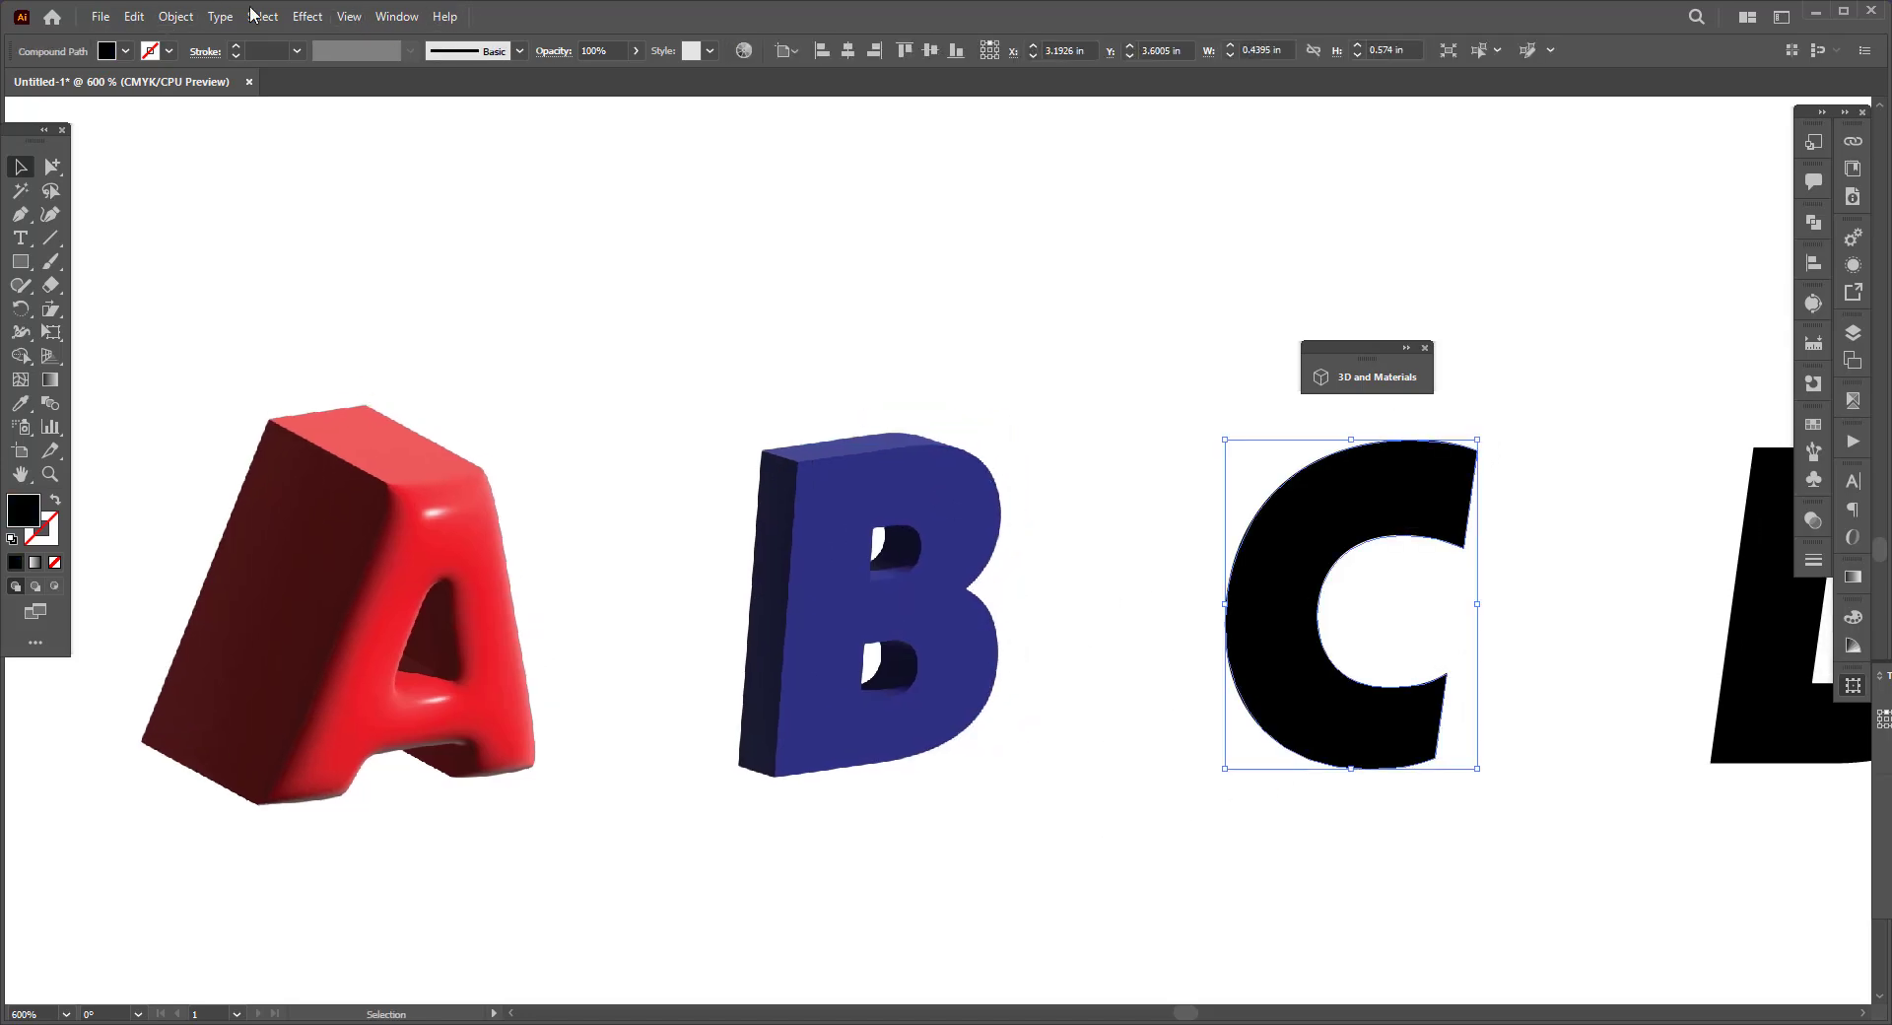
click(306, 17)
mouse_move(349, 17)
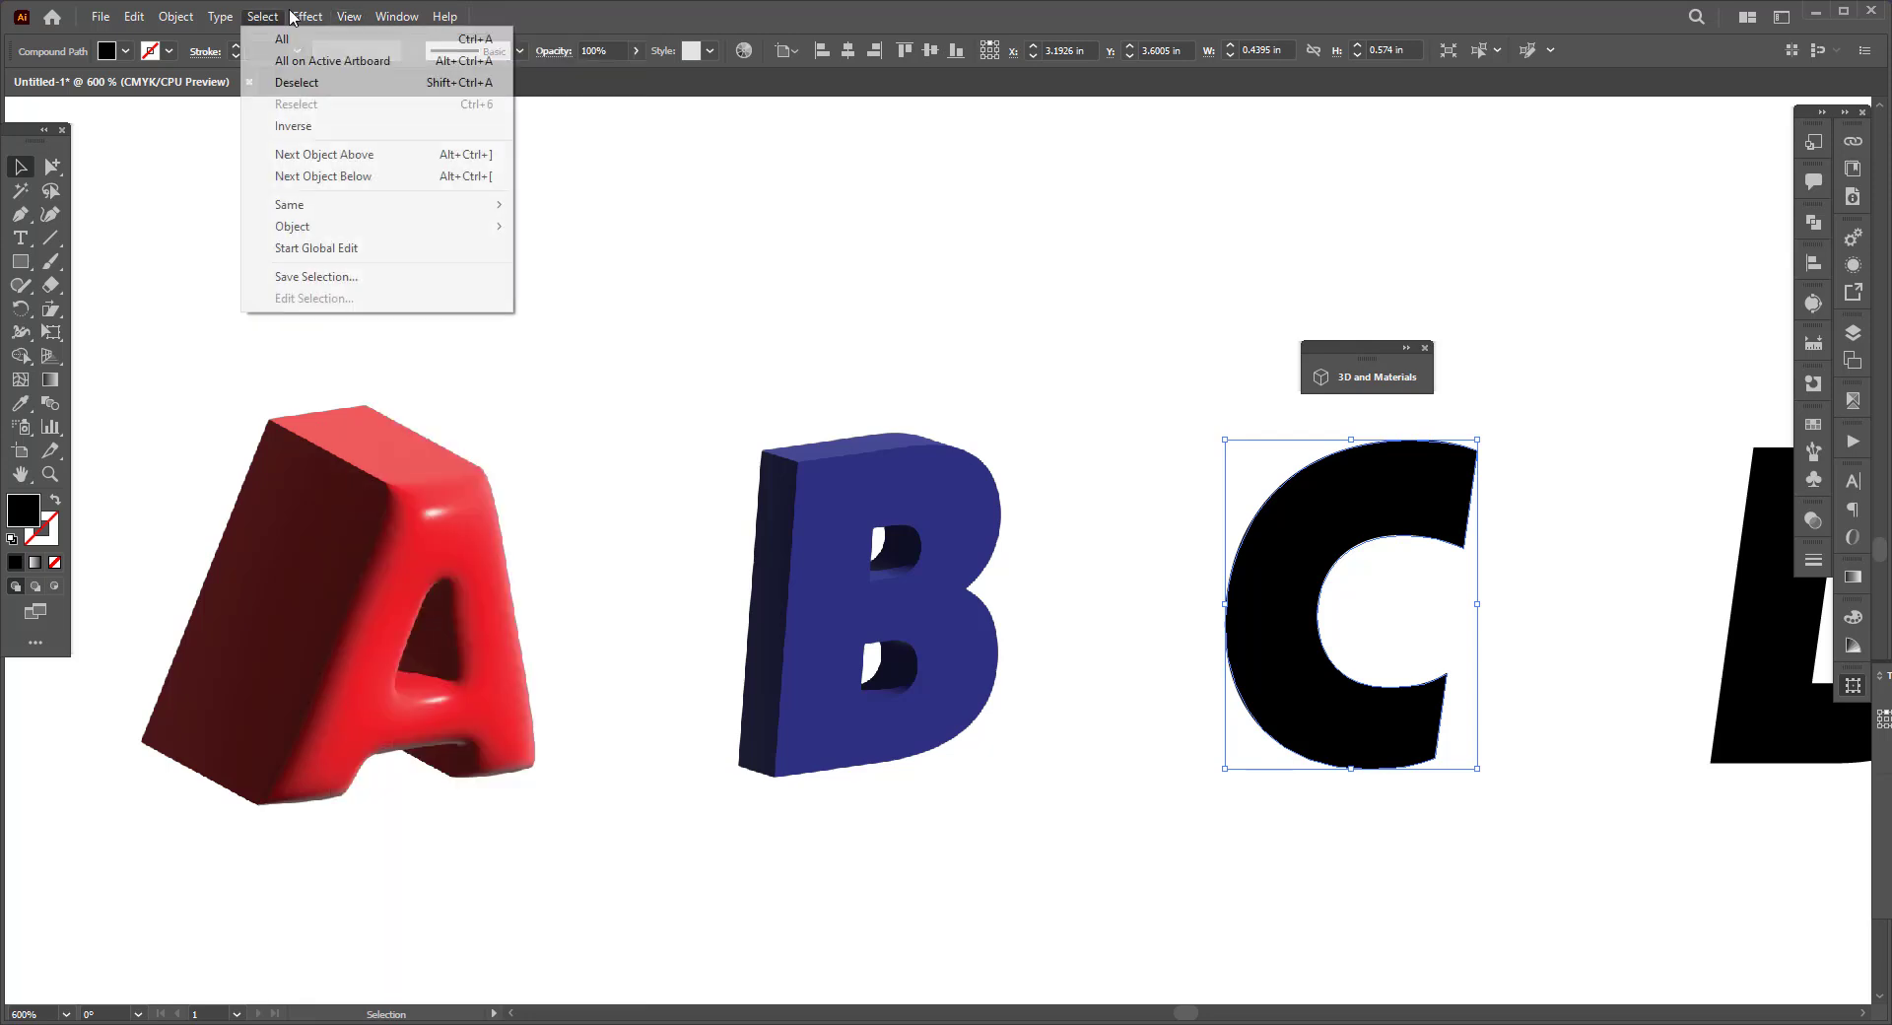
mouse_move(426, 129)
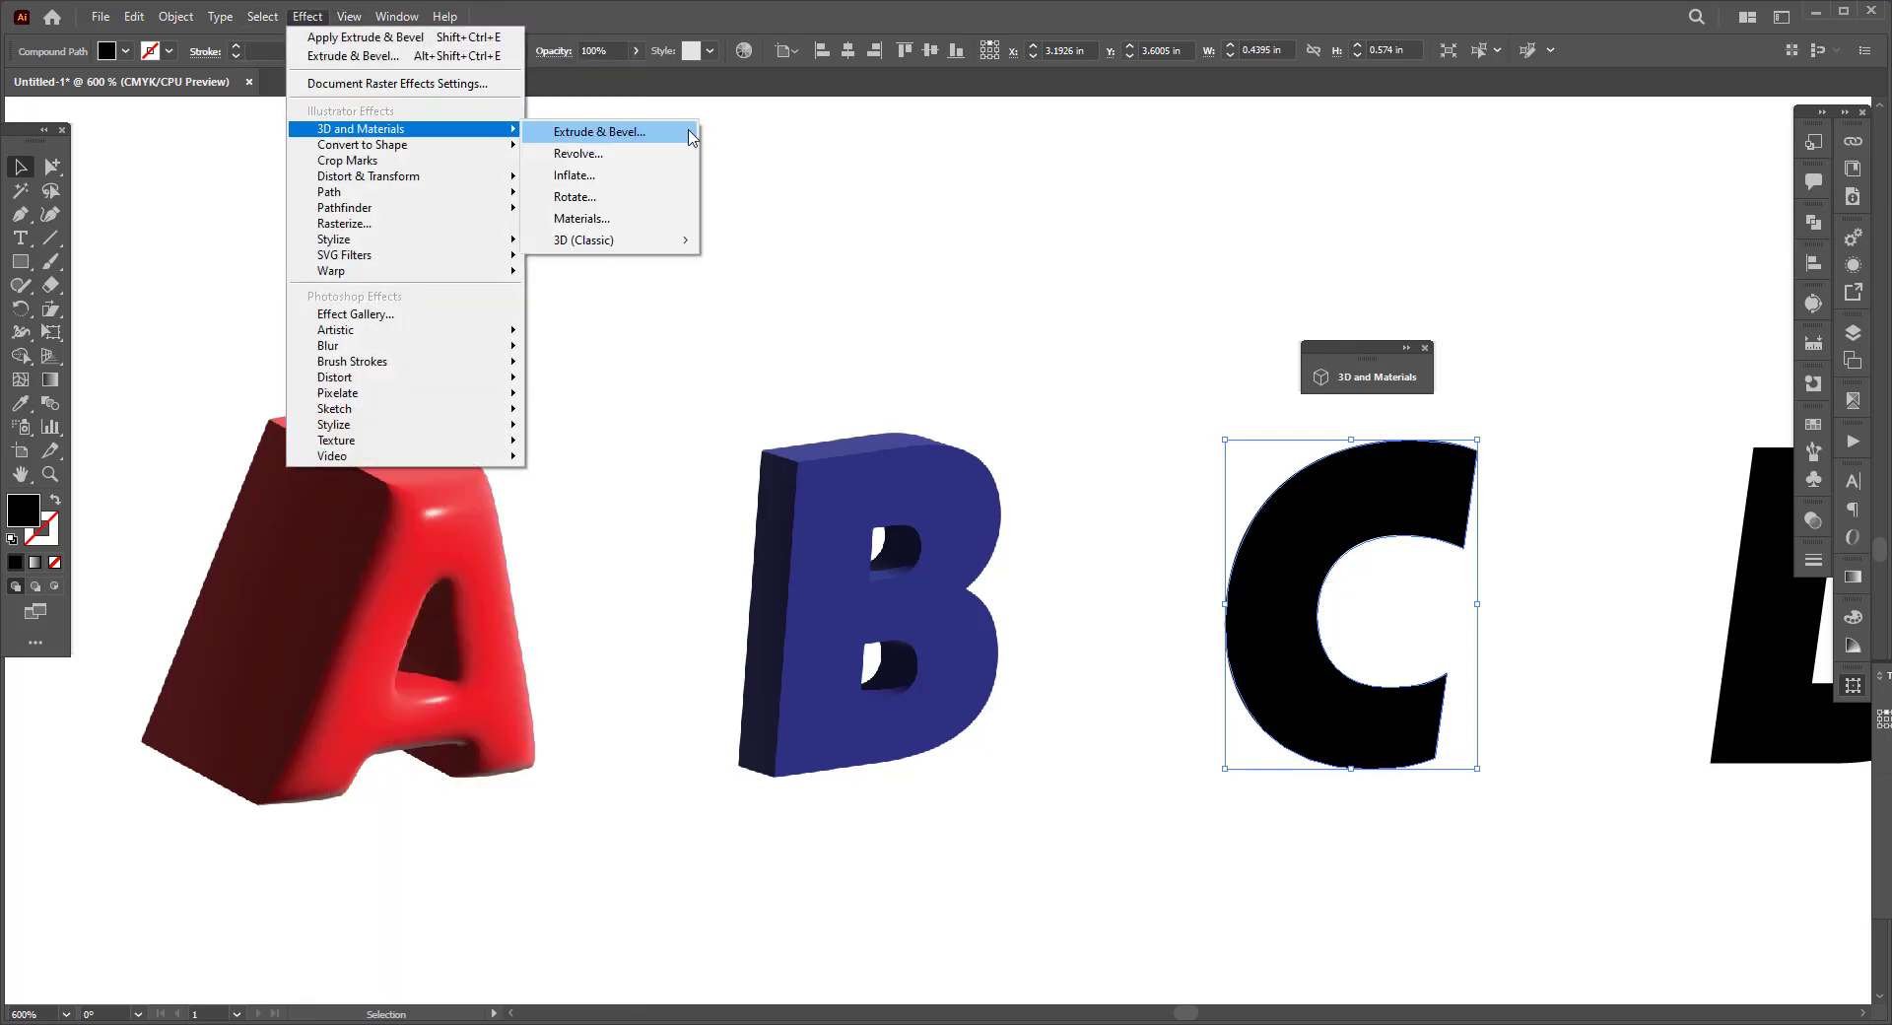
click(565, 135)
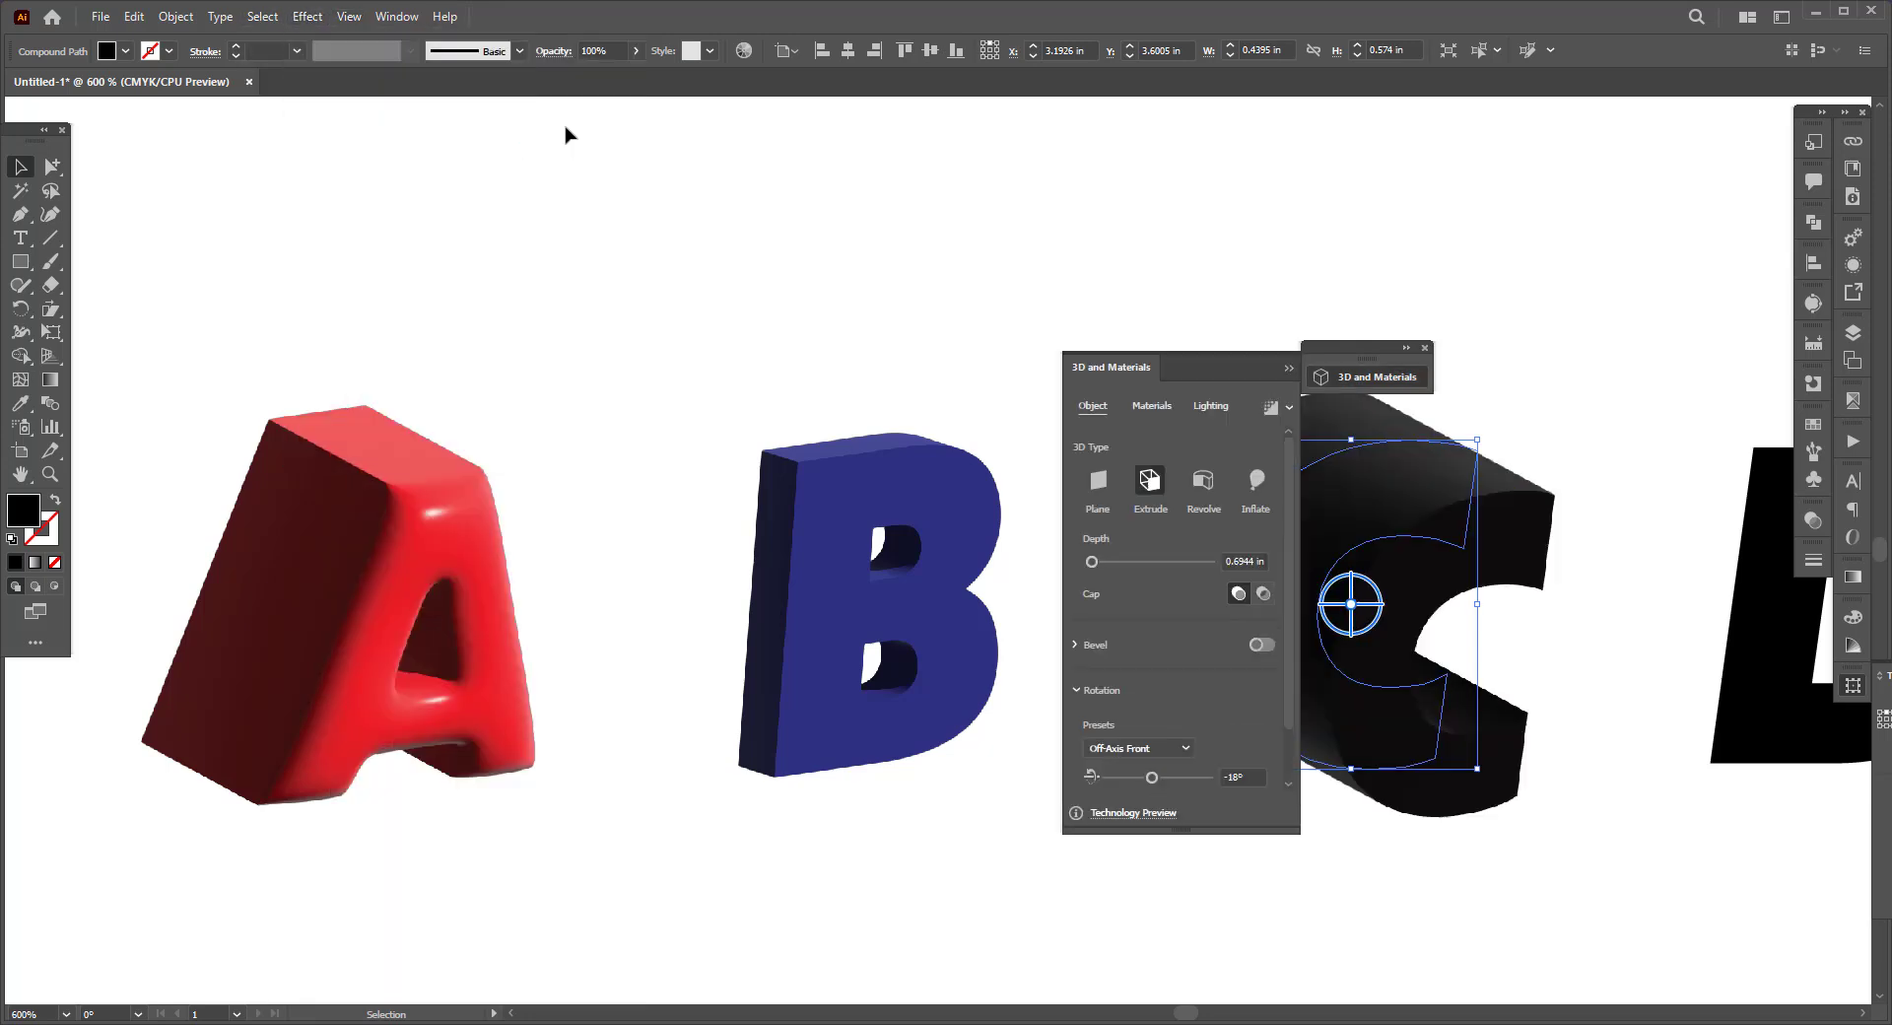
click(1222, 406)
click(1151, 406)
click(1088, 408)
click(1289, 371)
click(1577, 376)
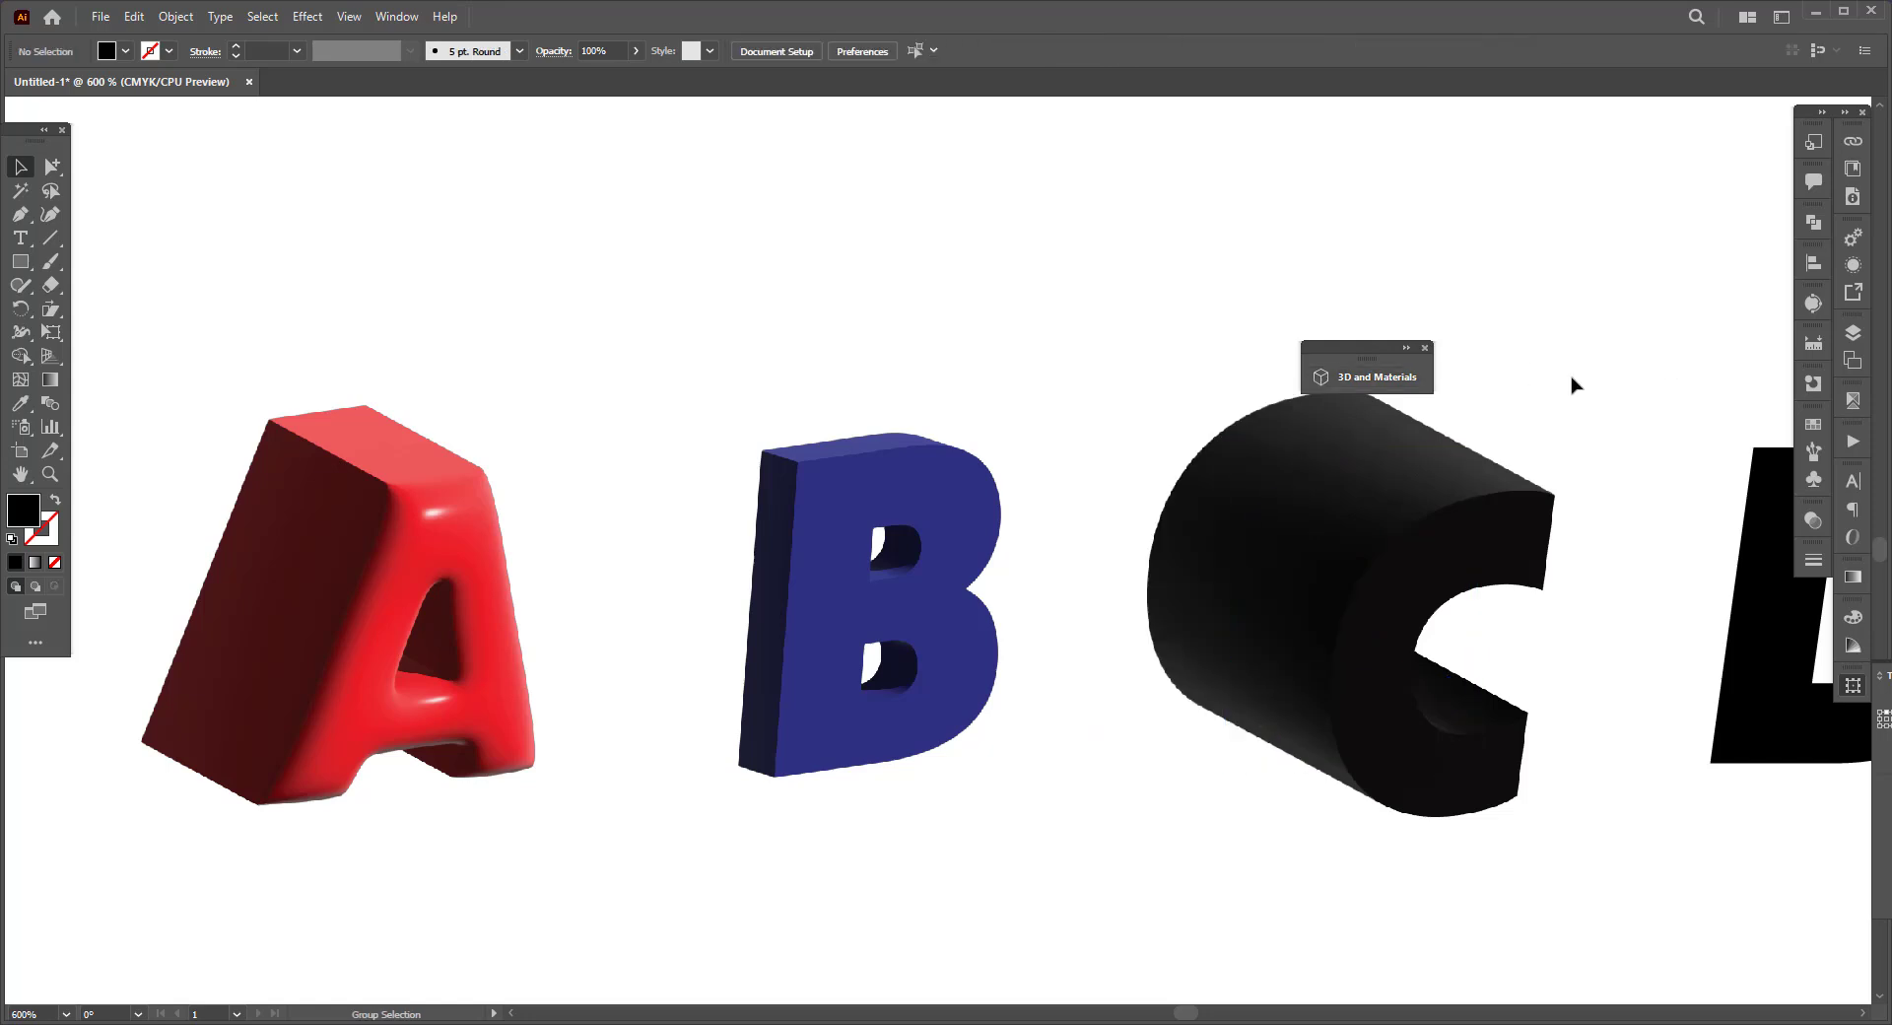
key(ctrl+z)
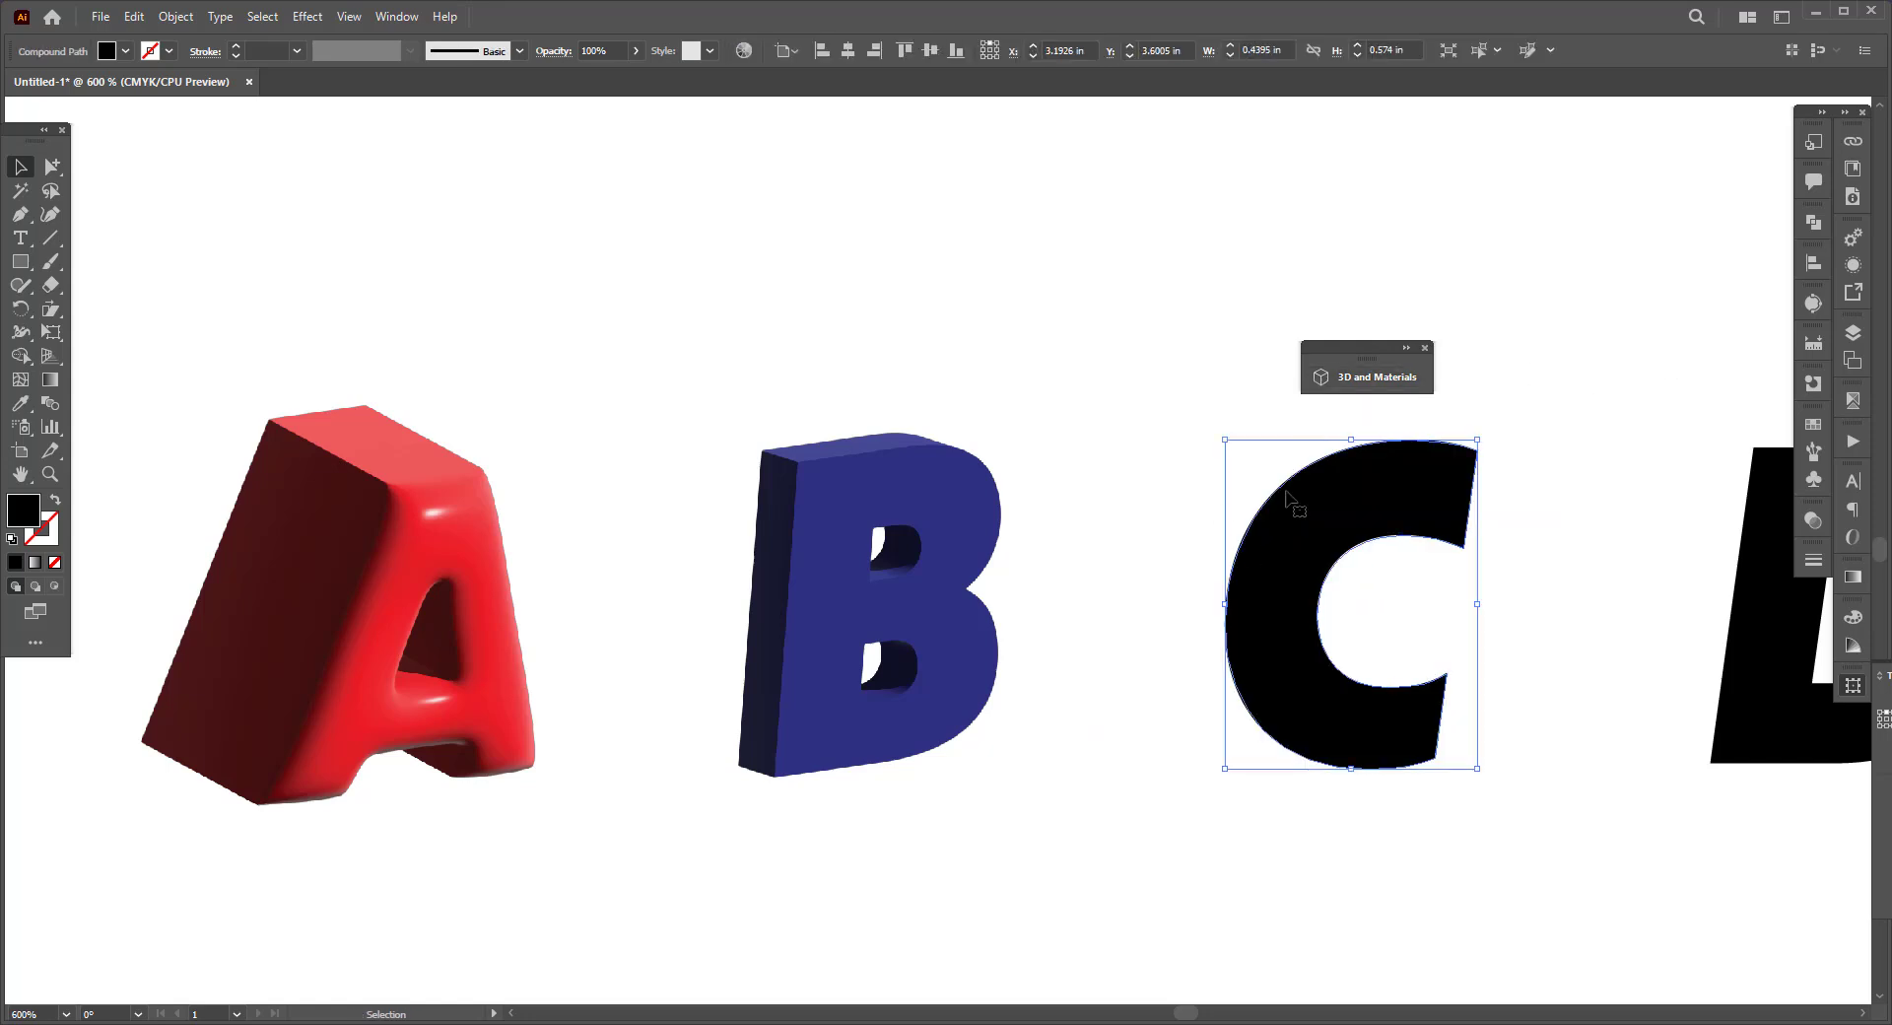
Fill the letter C with magenta pink from the colour swatches.
click(114, 51)
click(135, 83)
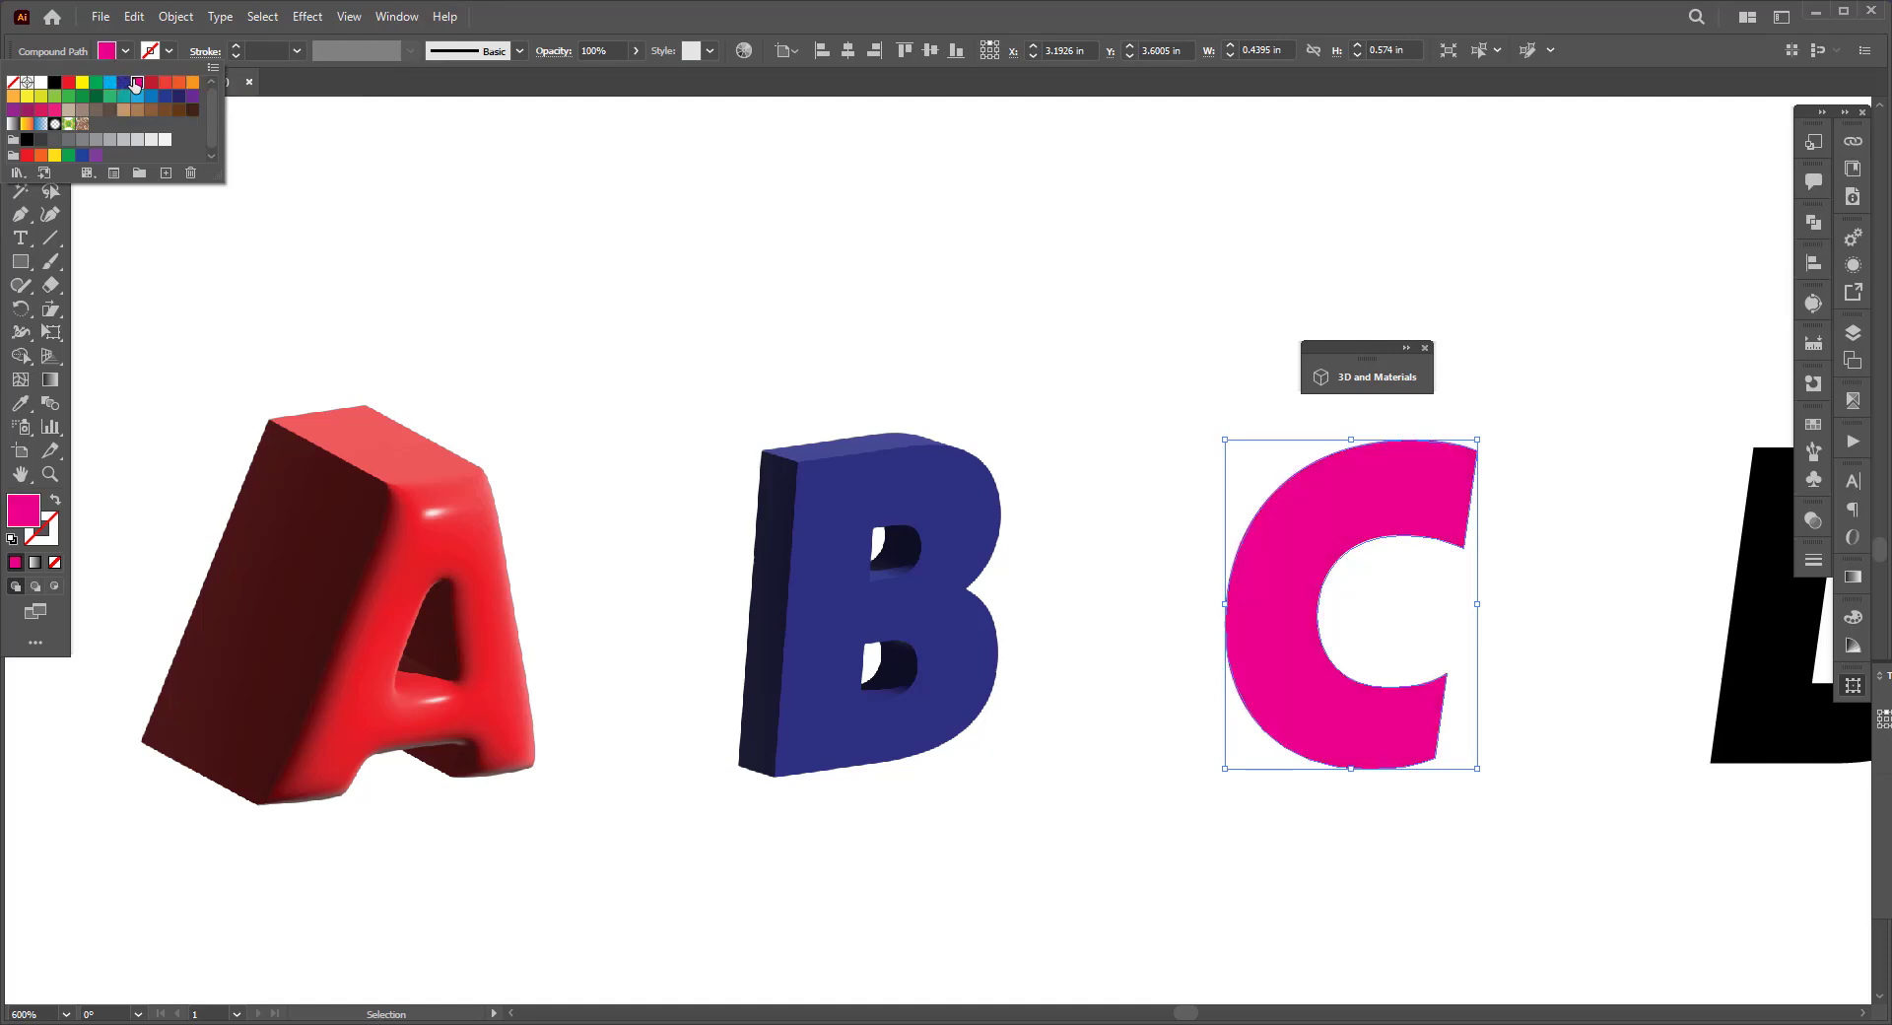
click(710, 242)
click(711, 242)
click(1284, 580)
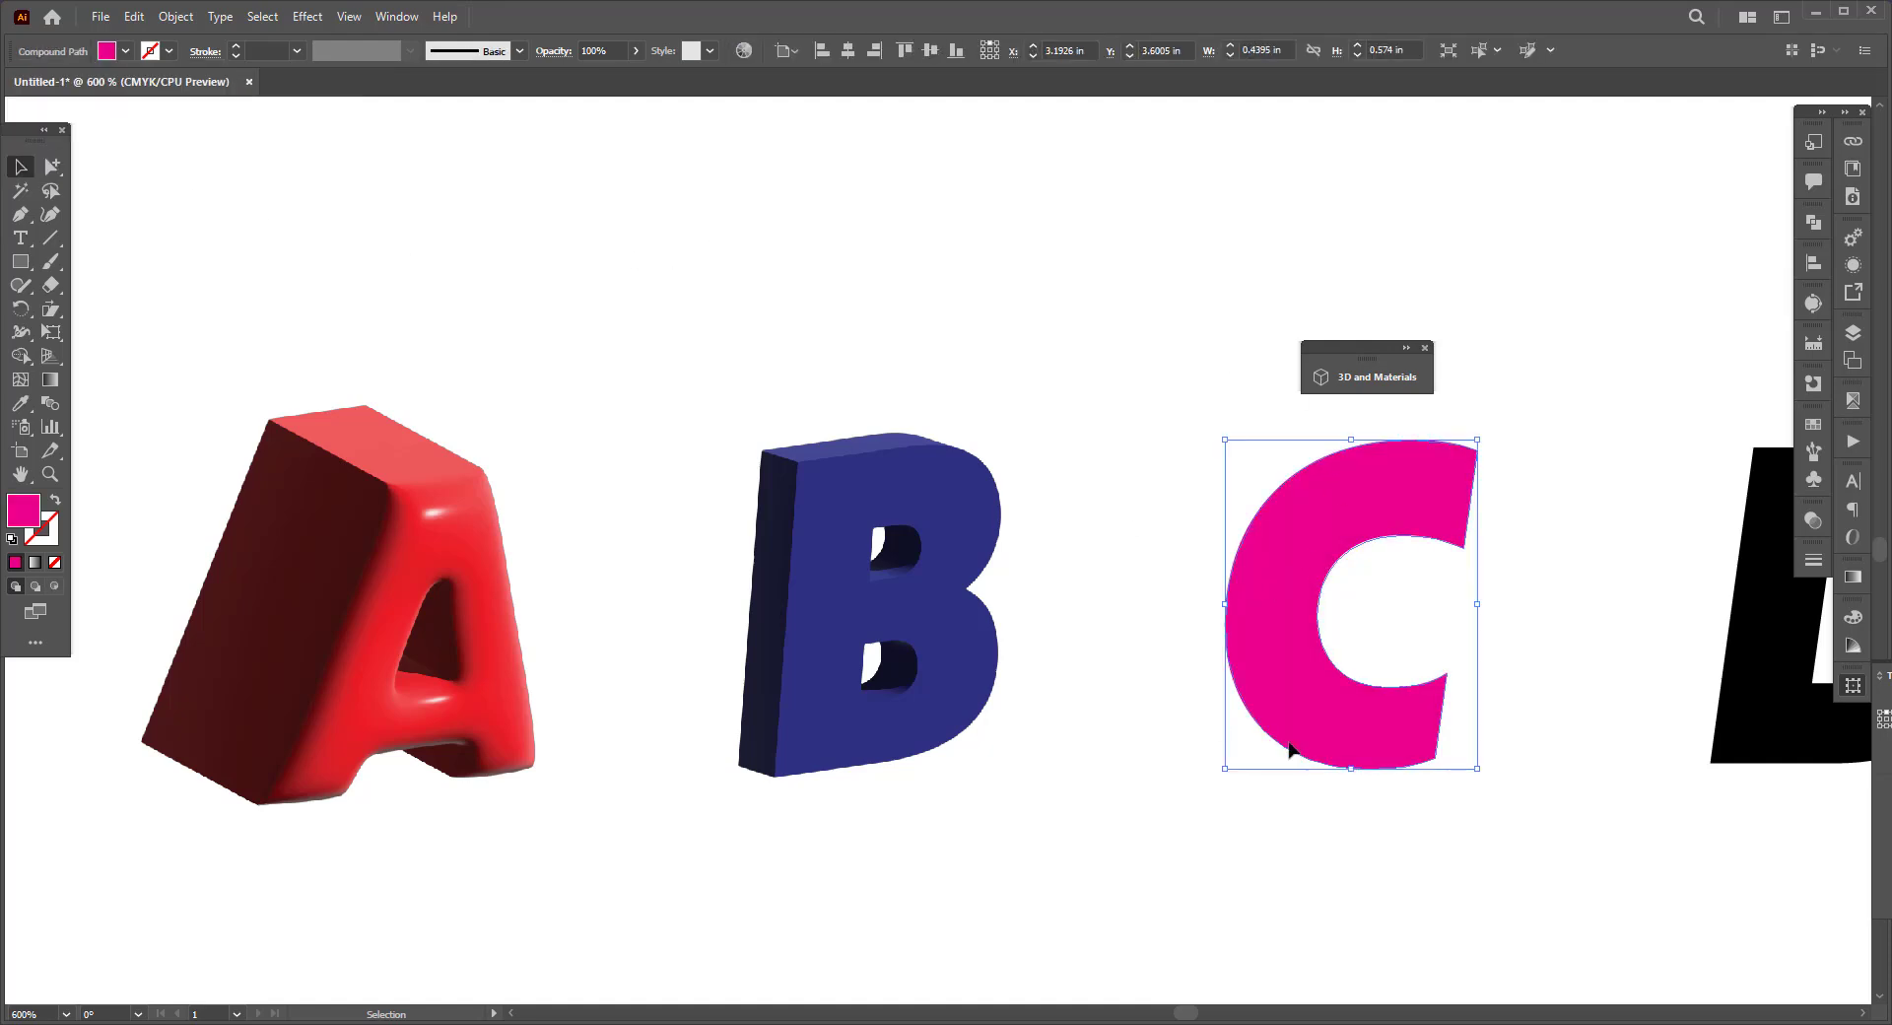
Apply the Revolve effect to the letter C with the offset direction from Right Edge, and switch its 3D type to Inflate.
click(307, 18)
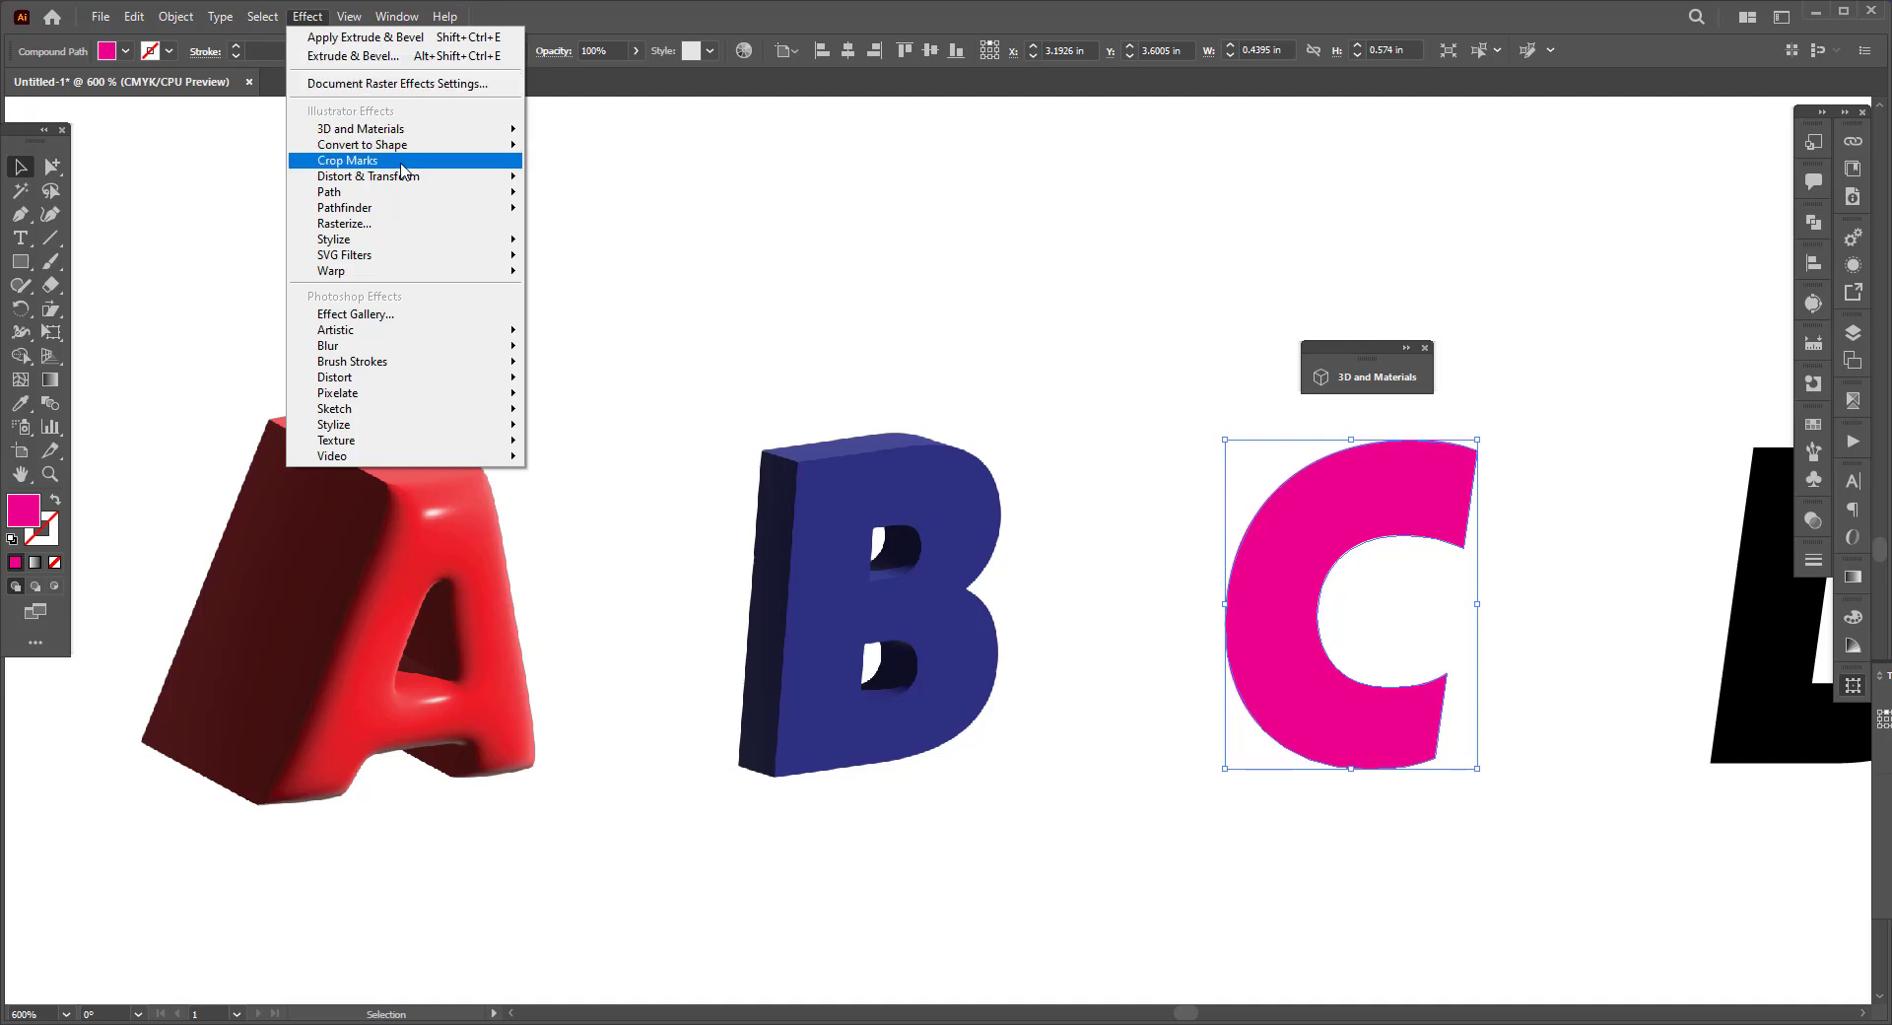
mouse_move(434, 129)
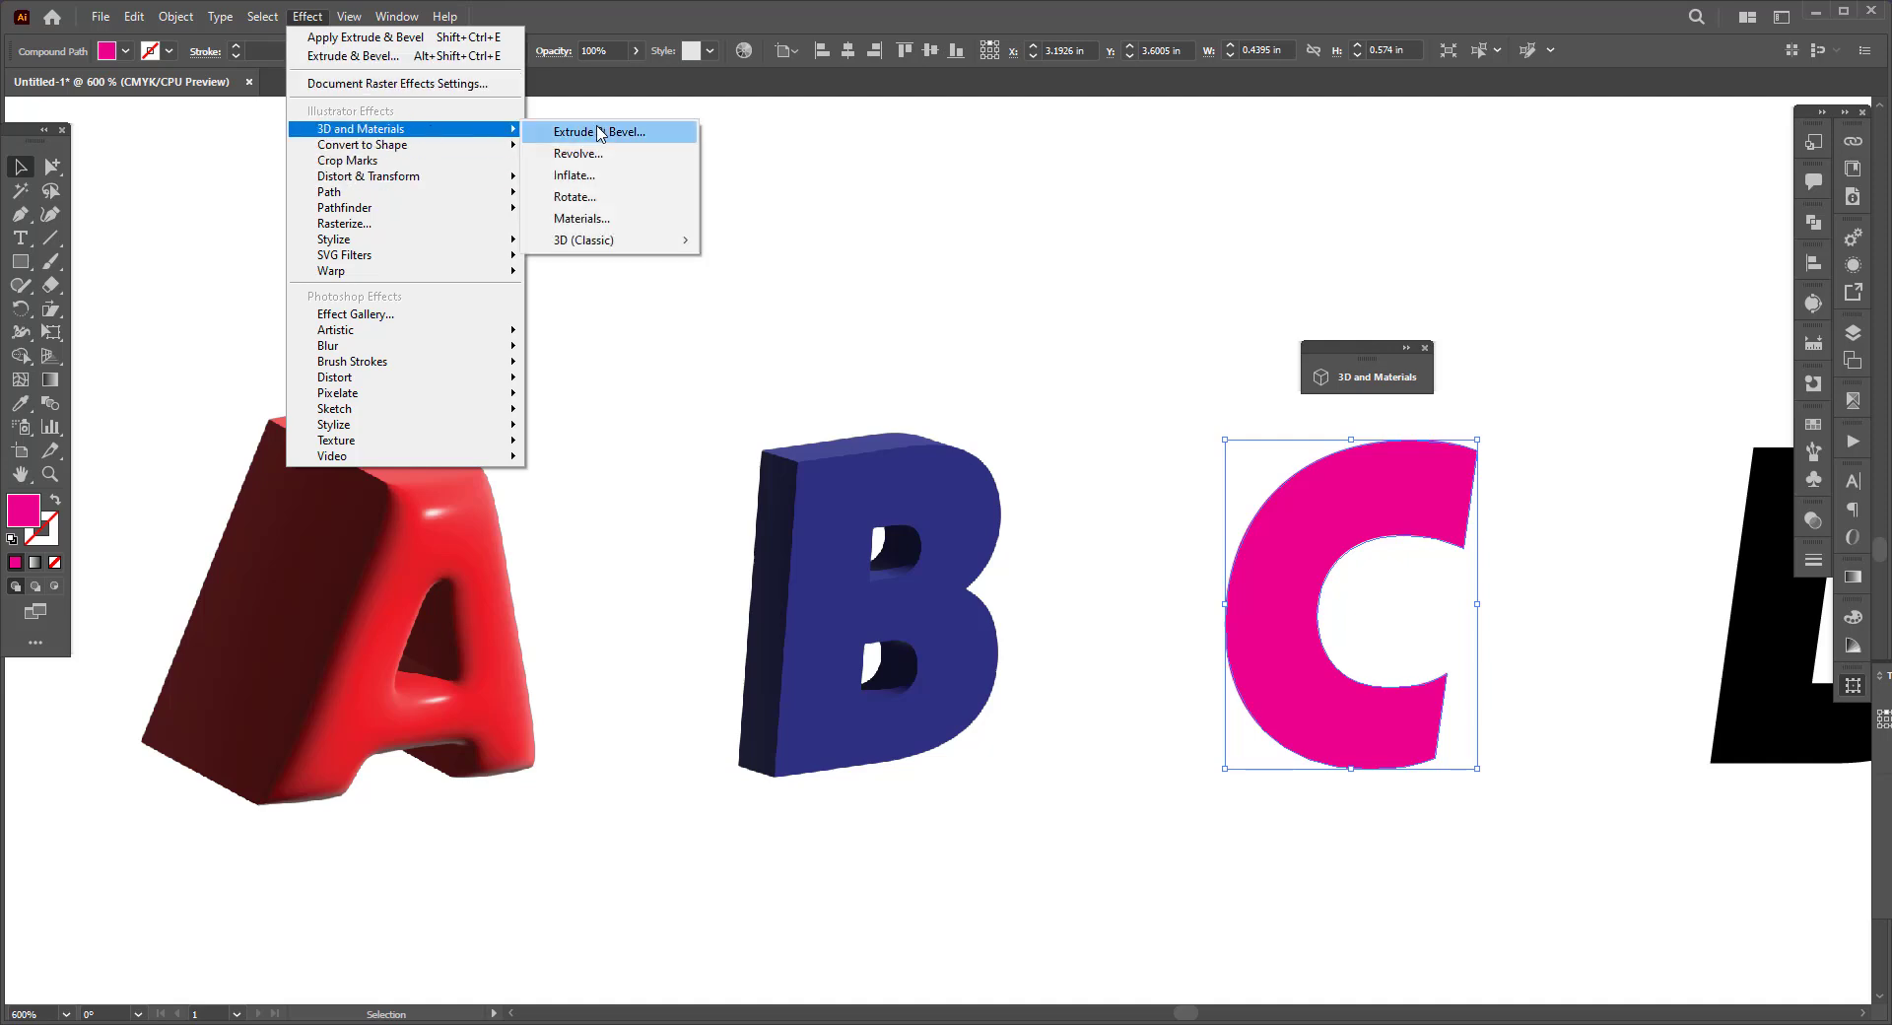
click(579, 156)
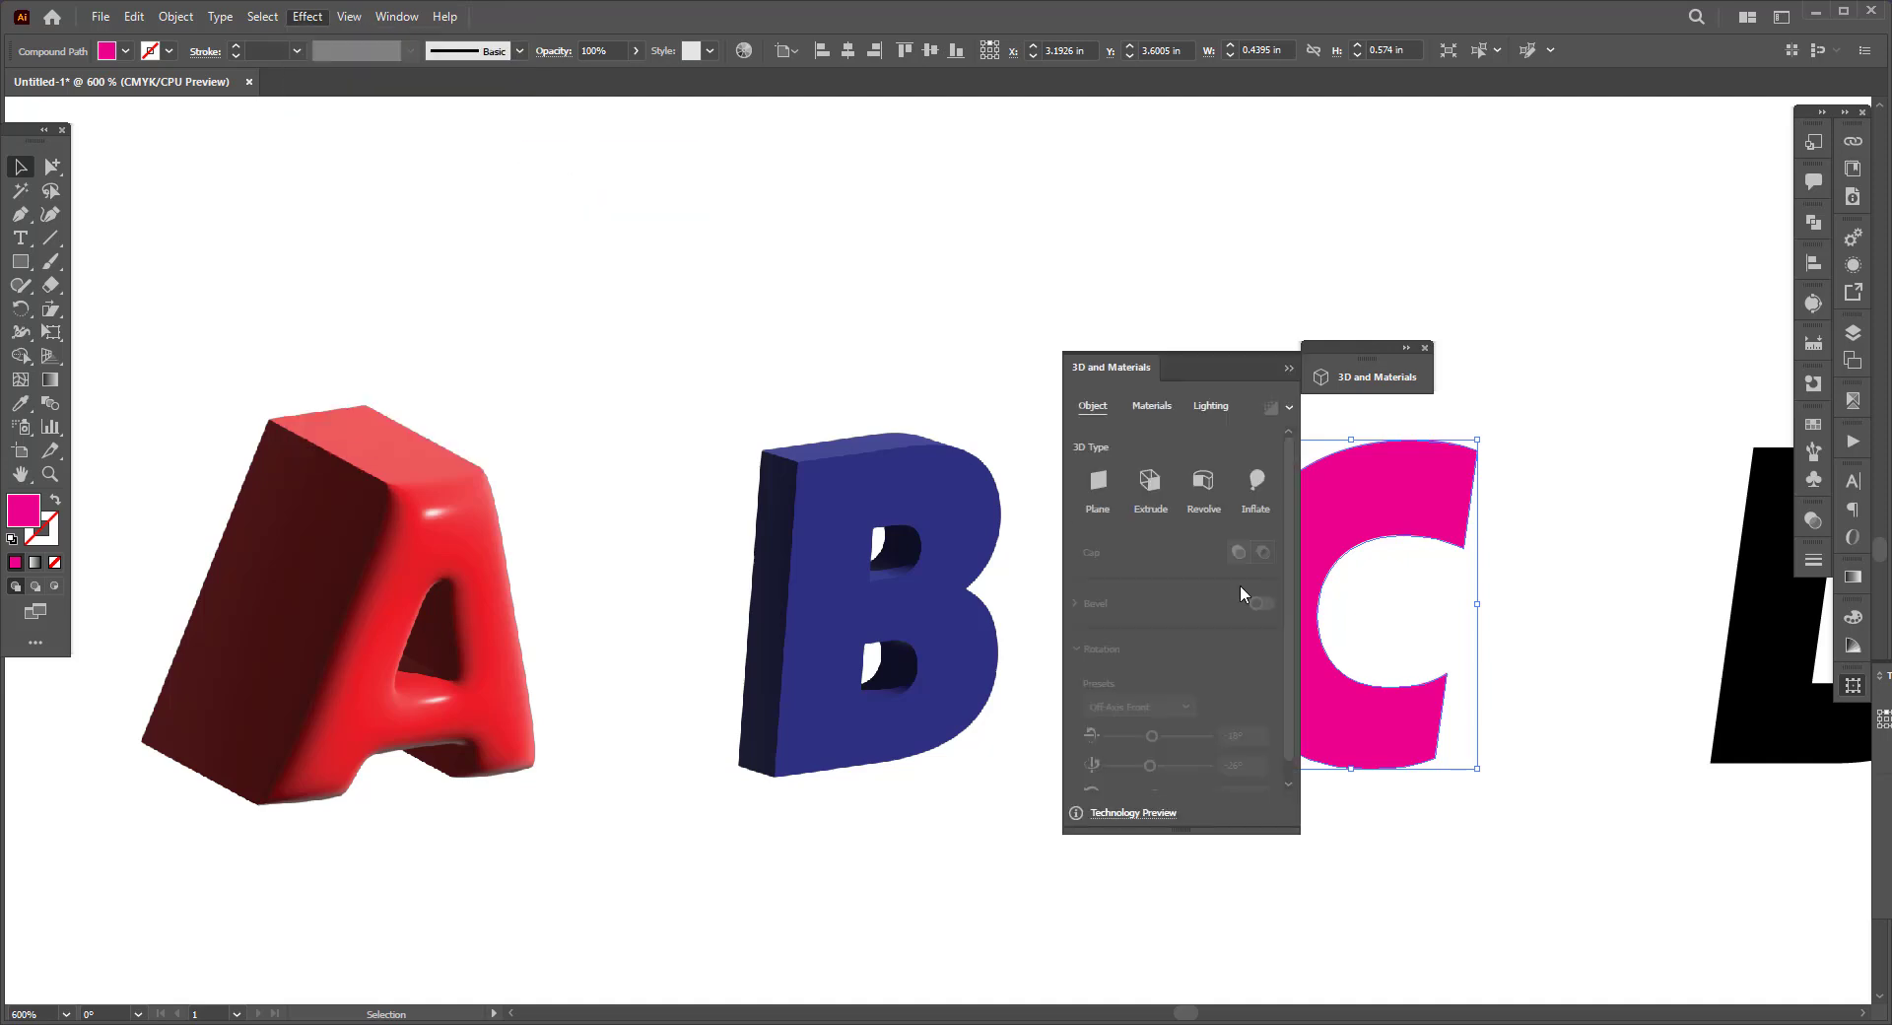
drag(1192, 368, 806, 258)
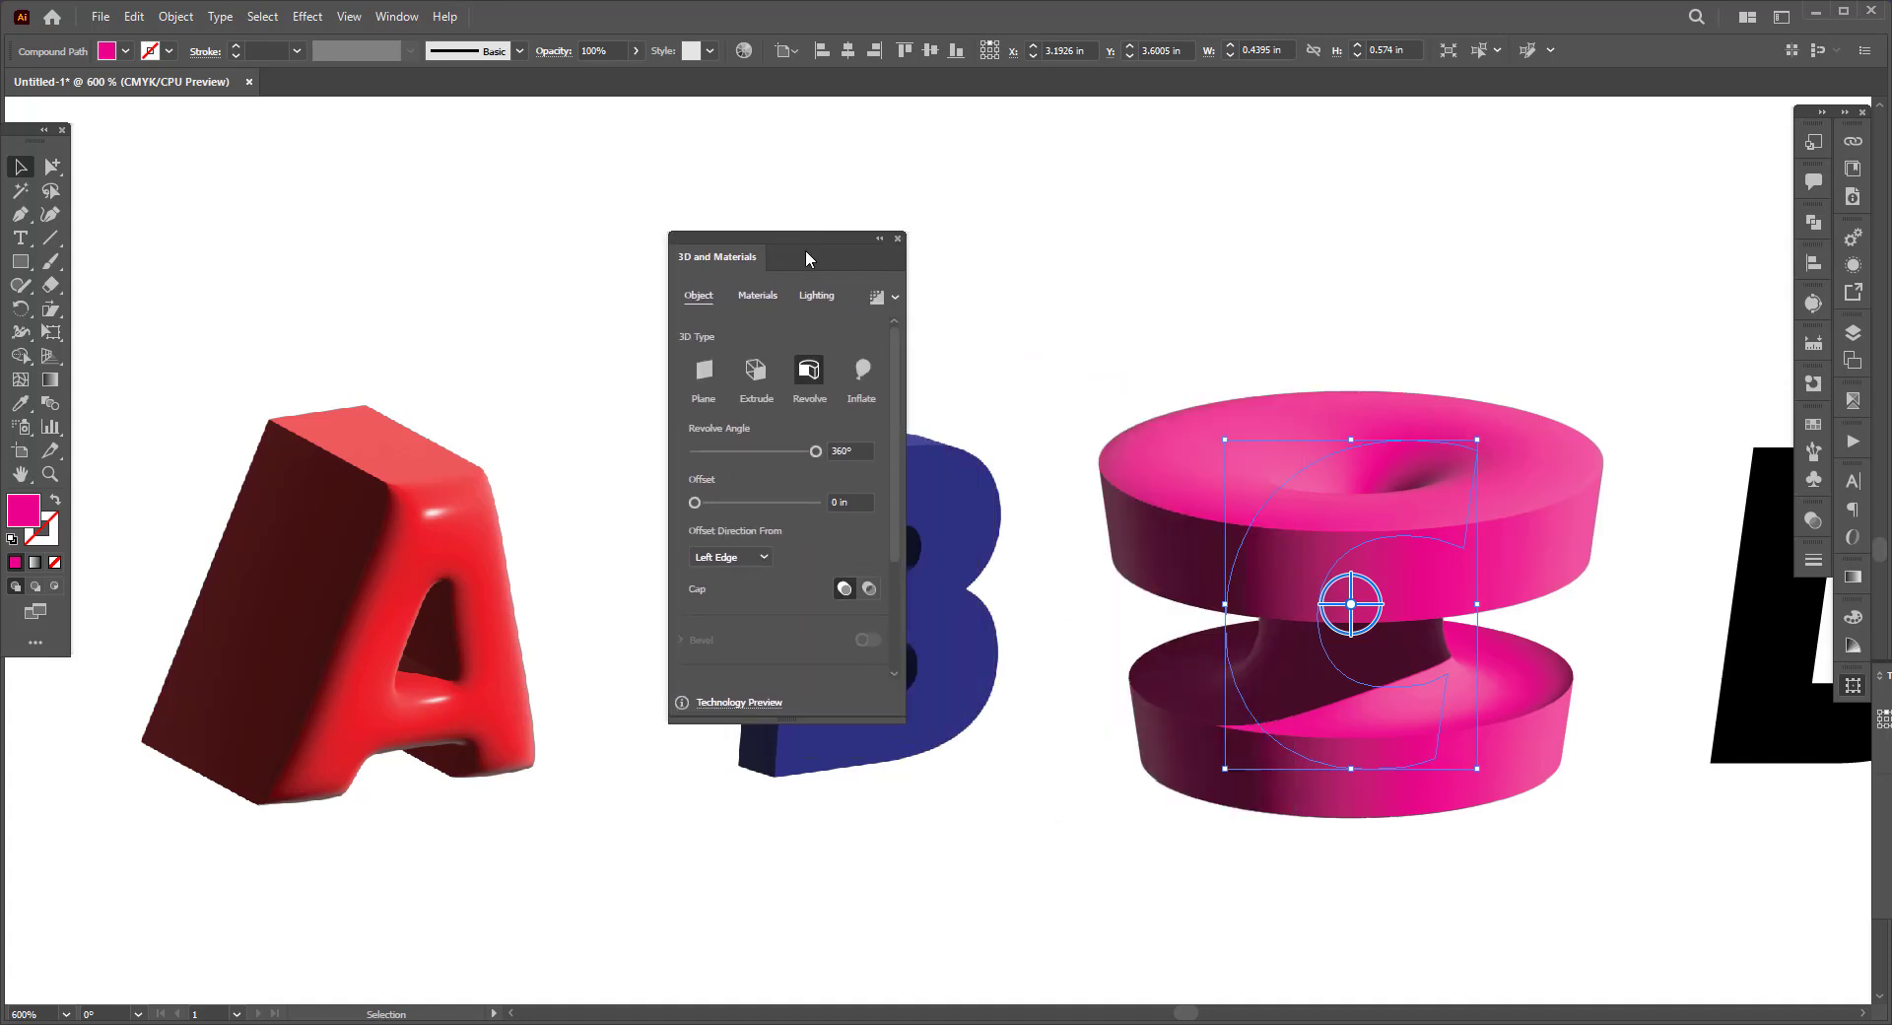
click(743, 556)
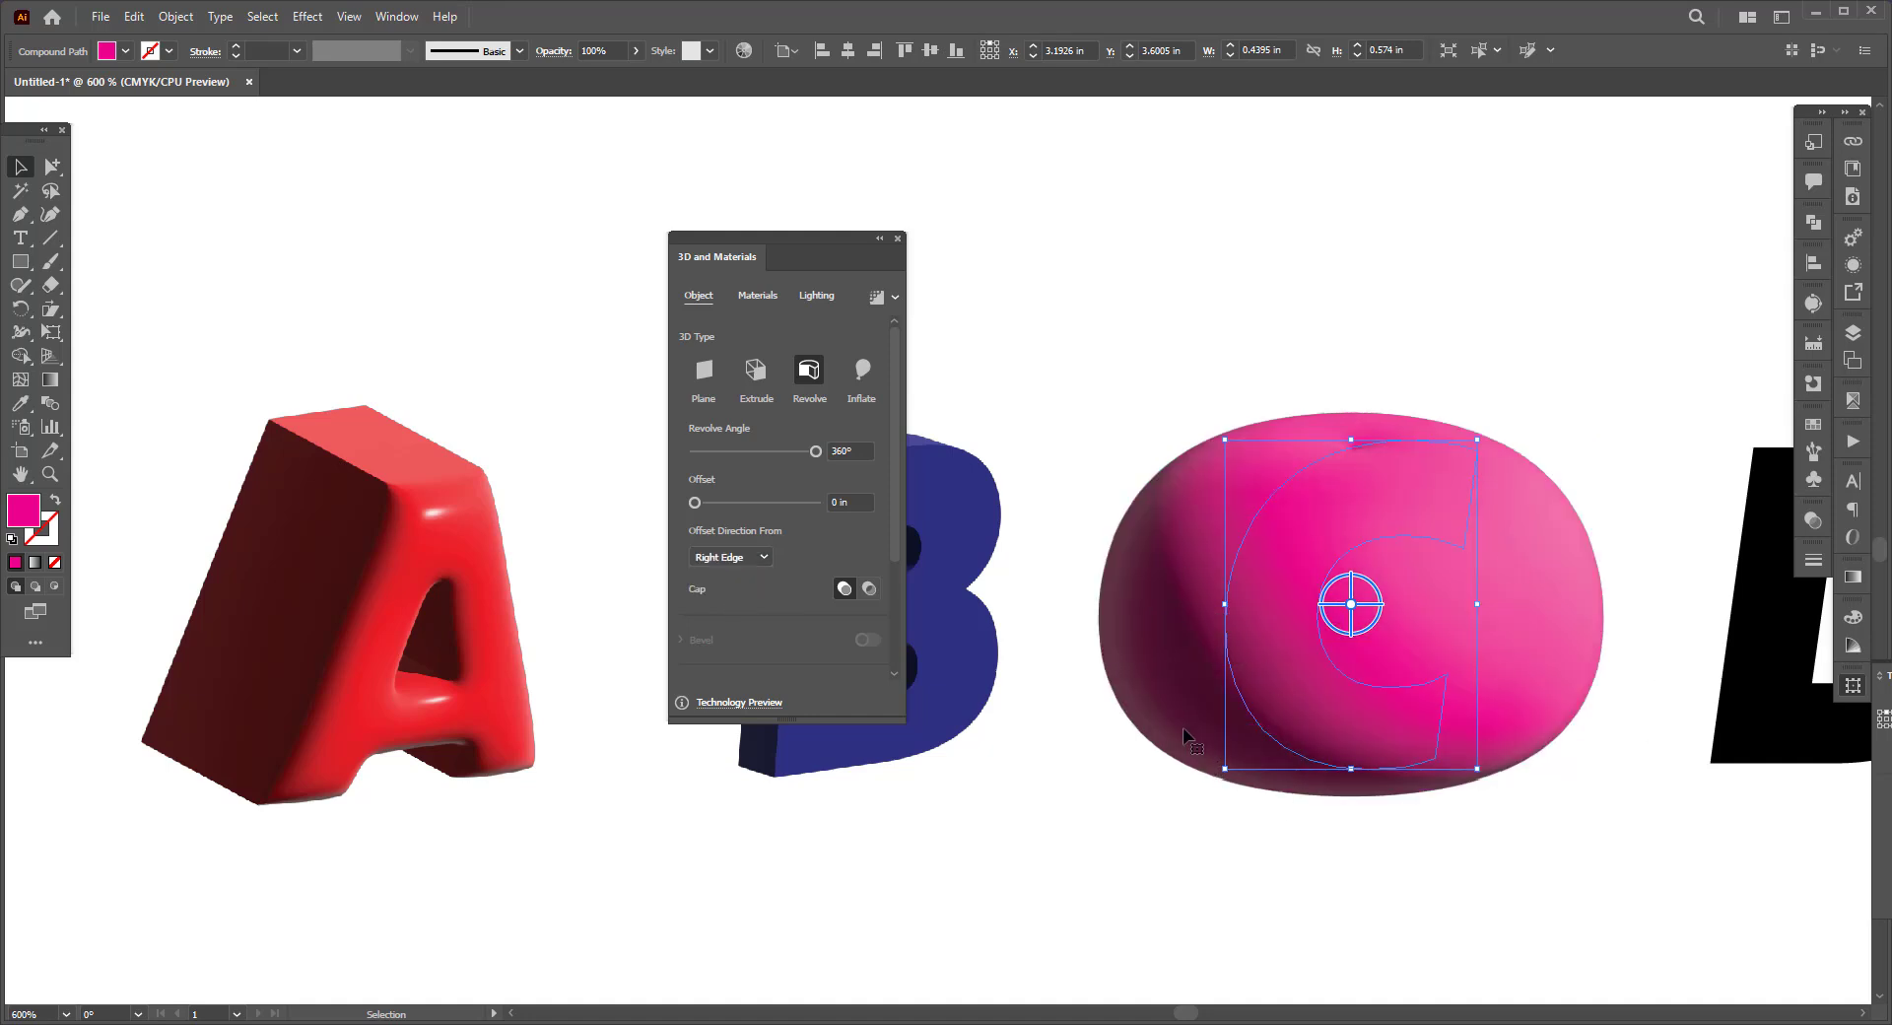
click(863, 373)
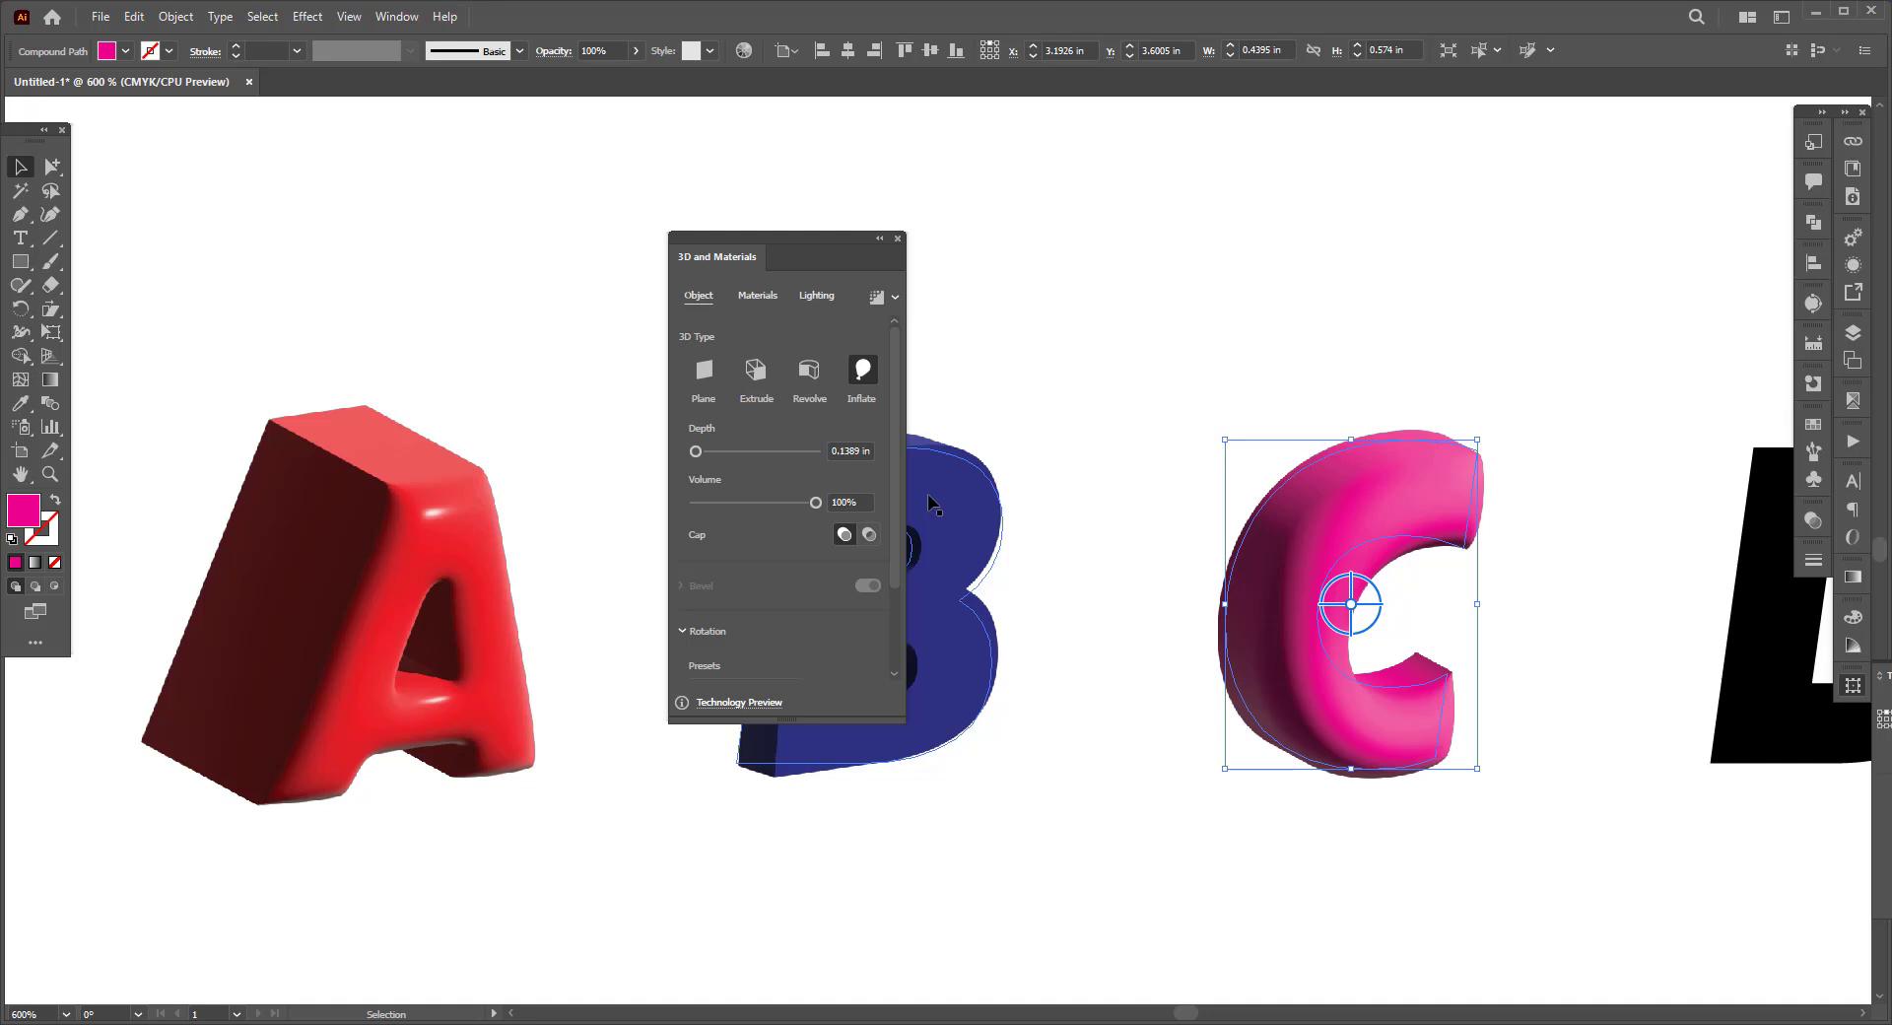
Try Diffuse and custom lighting of 51% intensity, 160° rotation, 38° height and 31% softness on the letter C, returning to Standard.
click(814, 295)
click(756, 371)
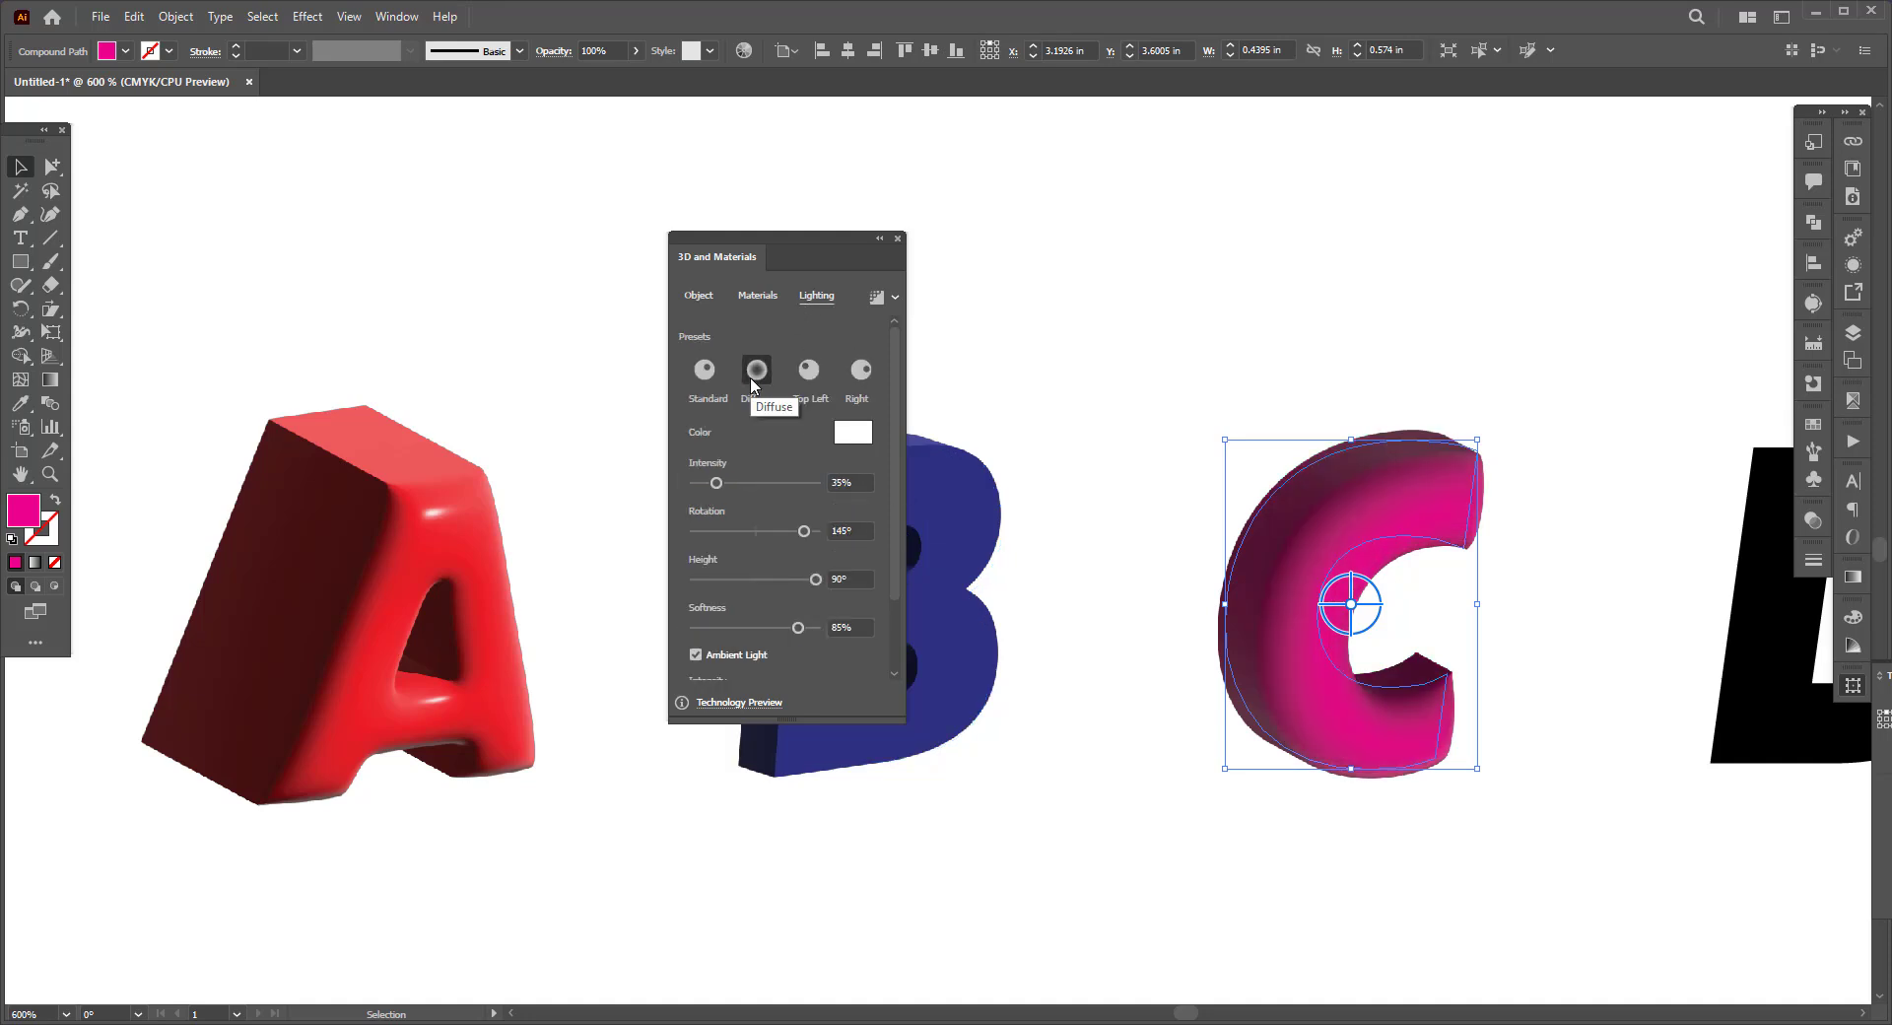
click(706, 370)
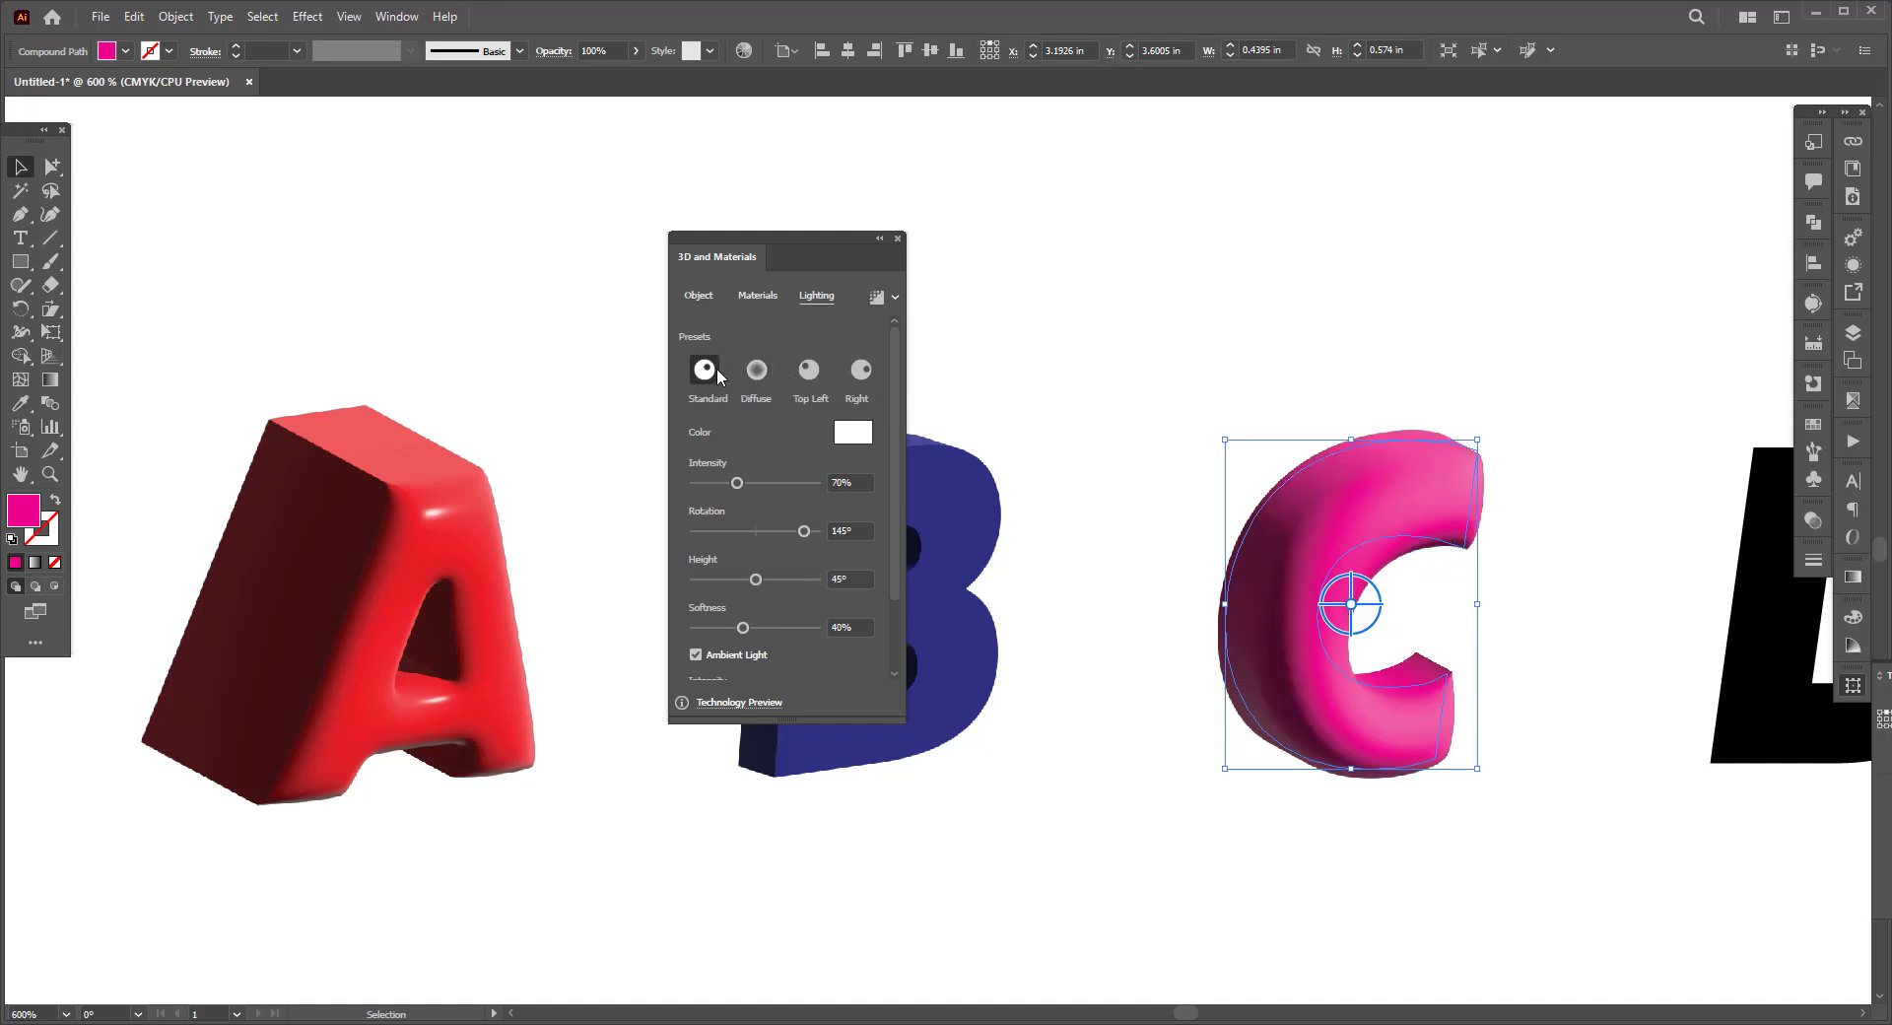
drag(743, 627, 748, 573)
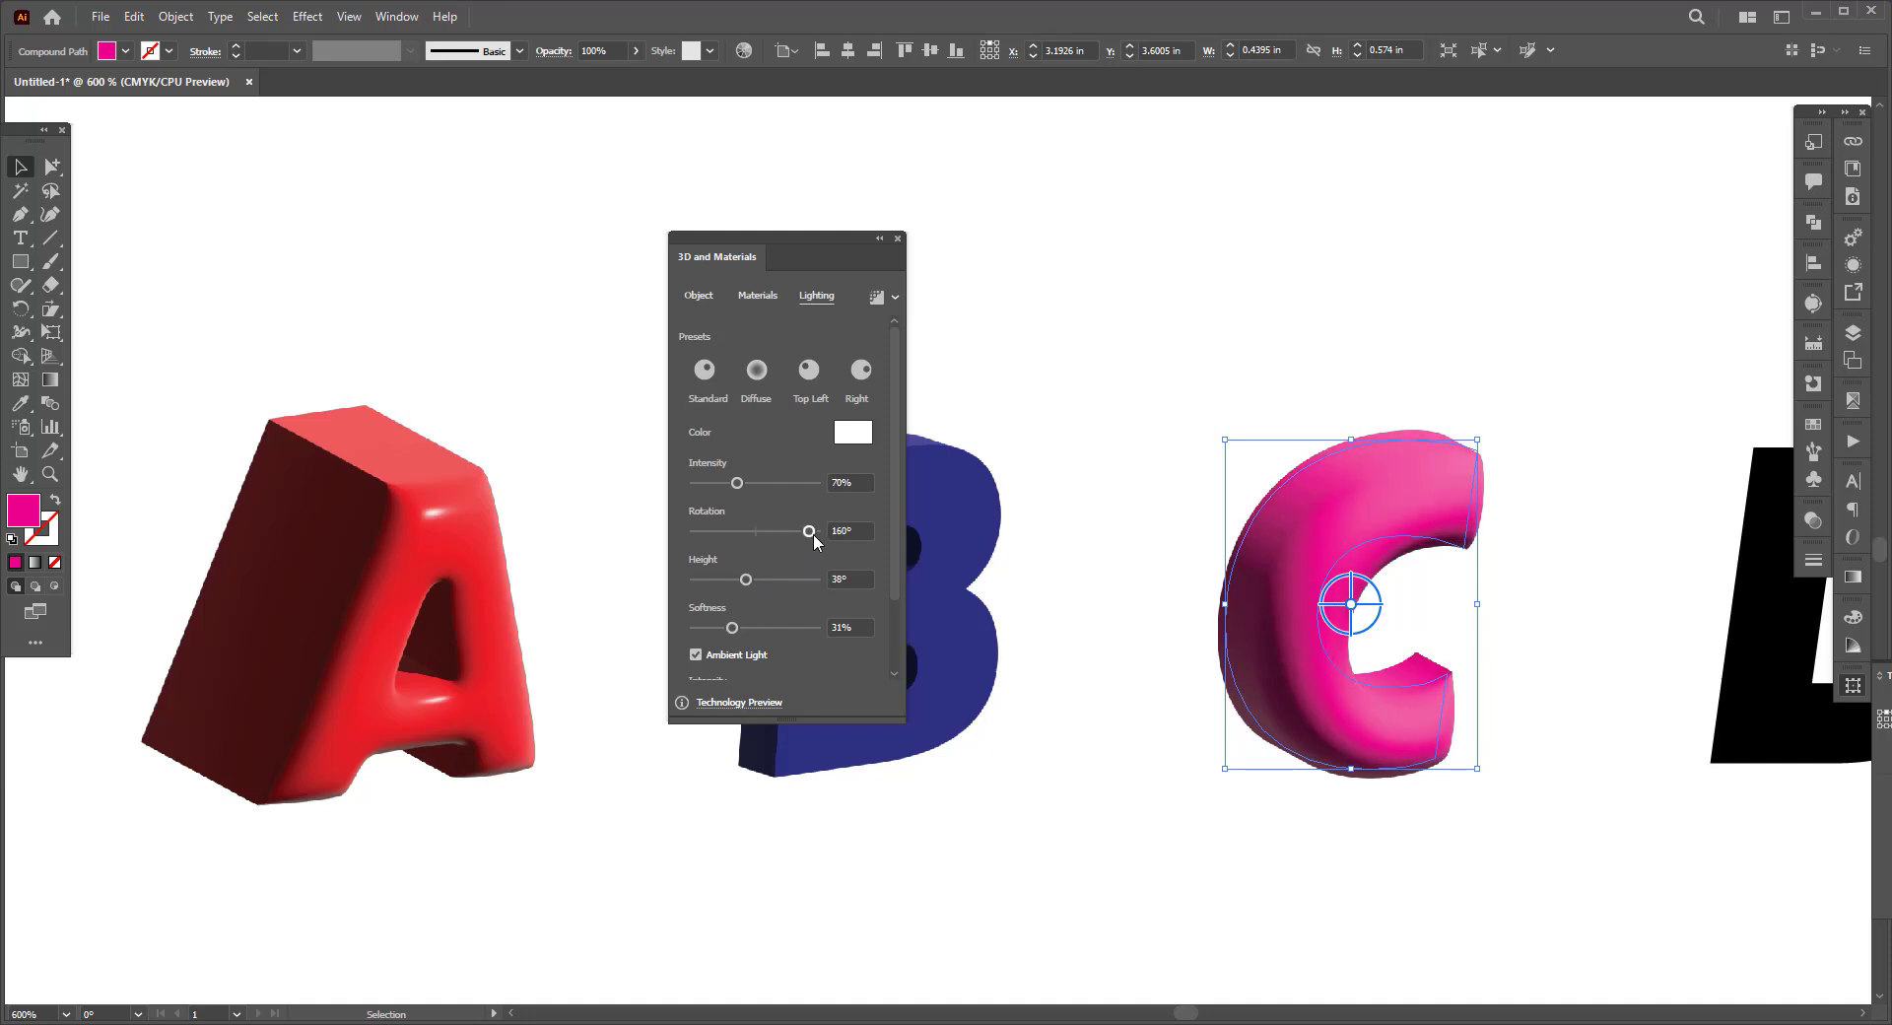
drag(730, 484, 724, 484)
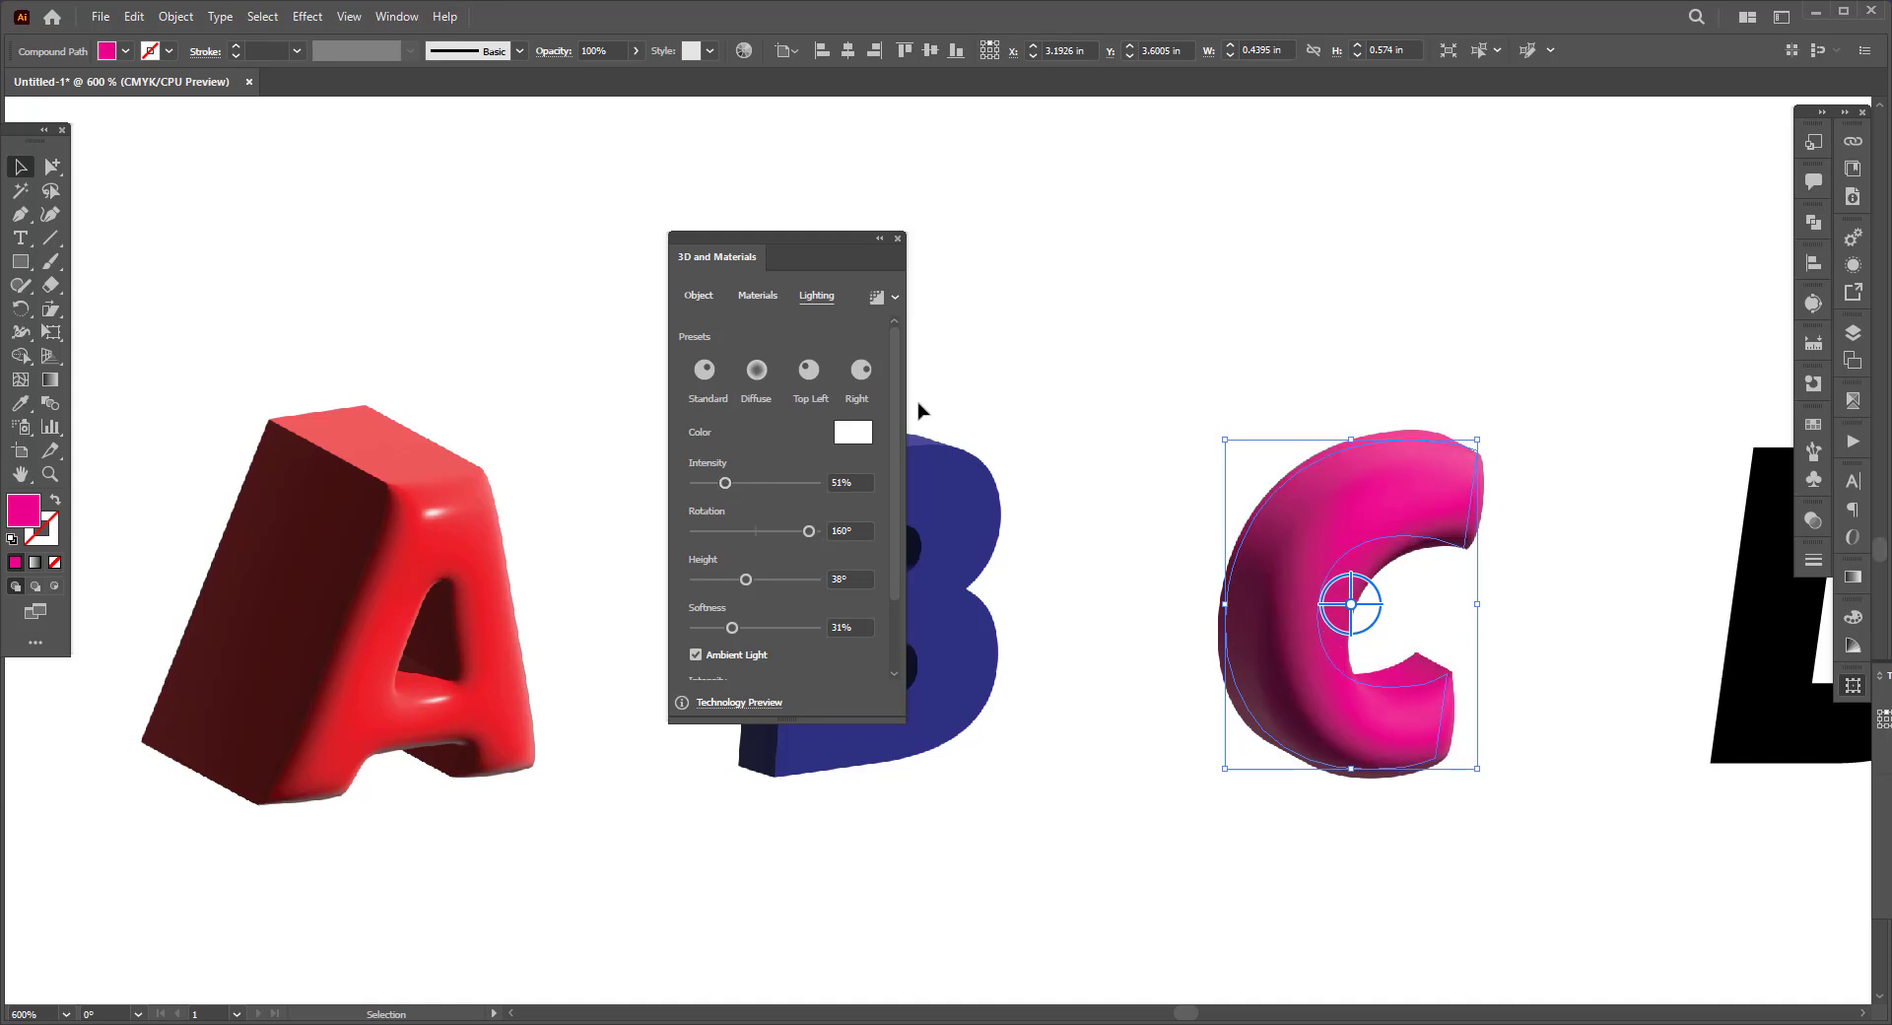
click(755, 377)
click(714, 372)
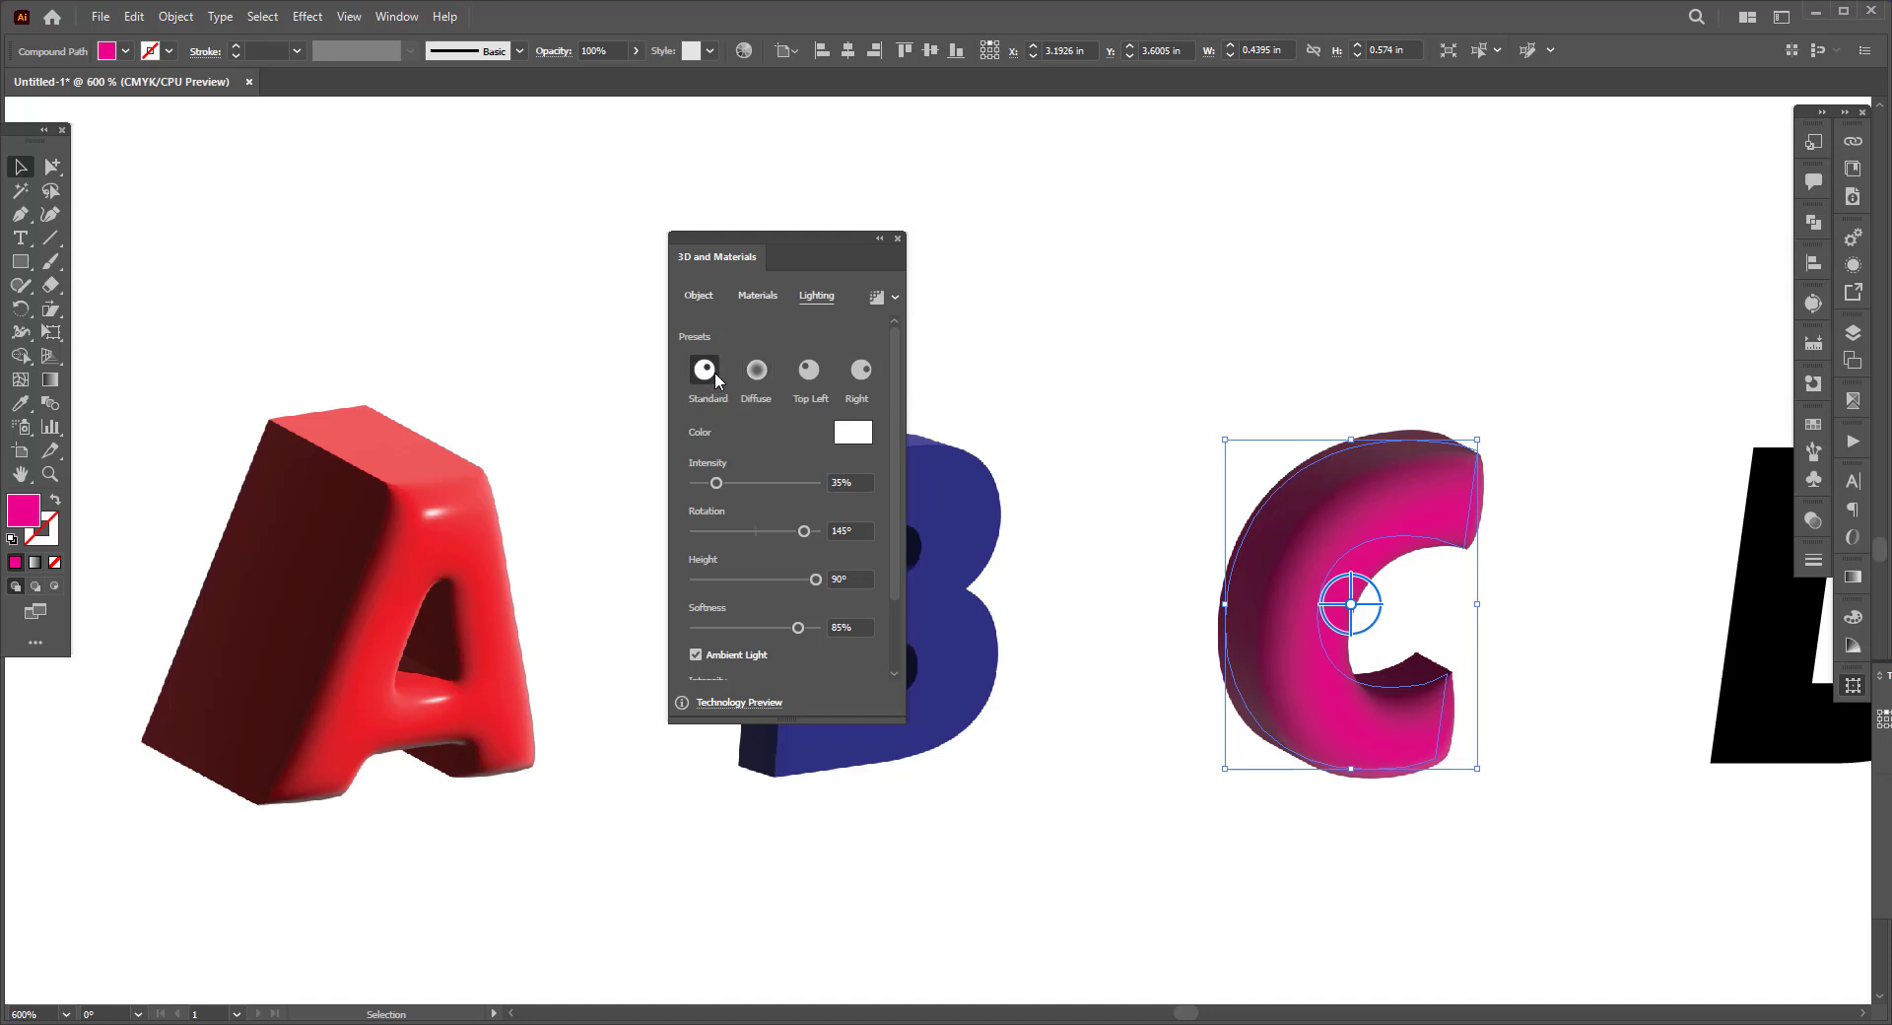
Set the metallic value of the letter C's material to 0.17, deselect it and collapse the 3D settings.
click(757, 296)
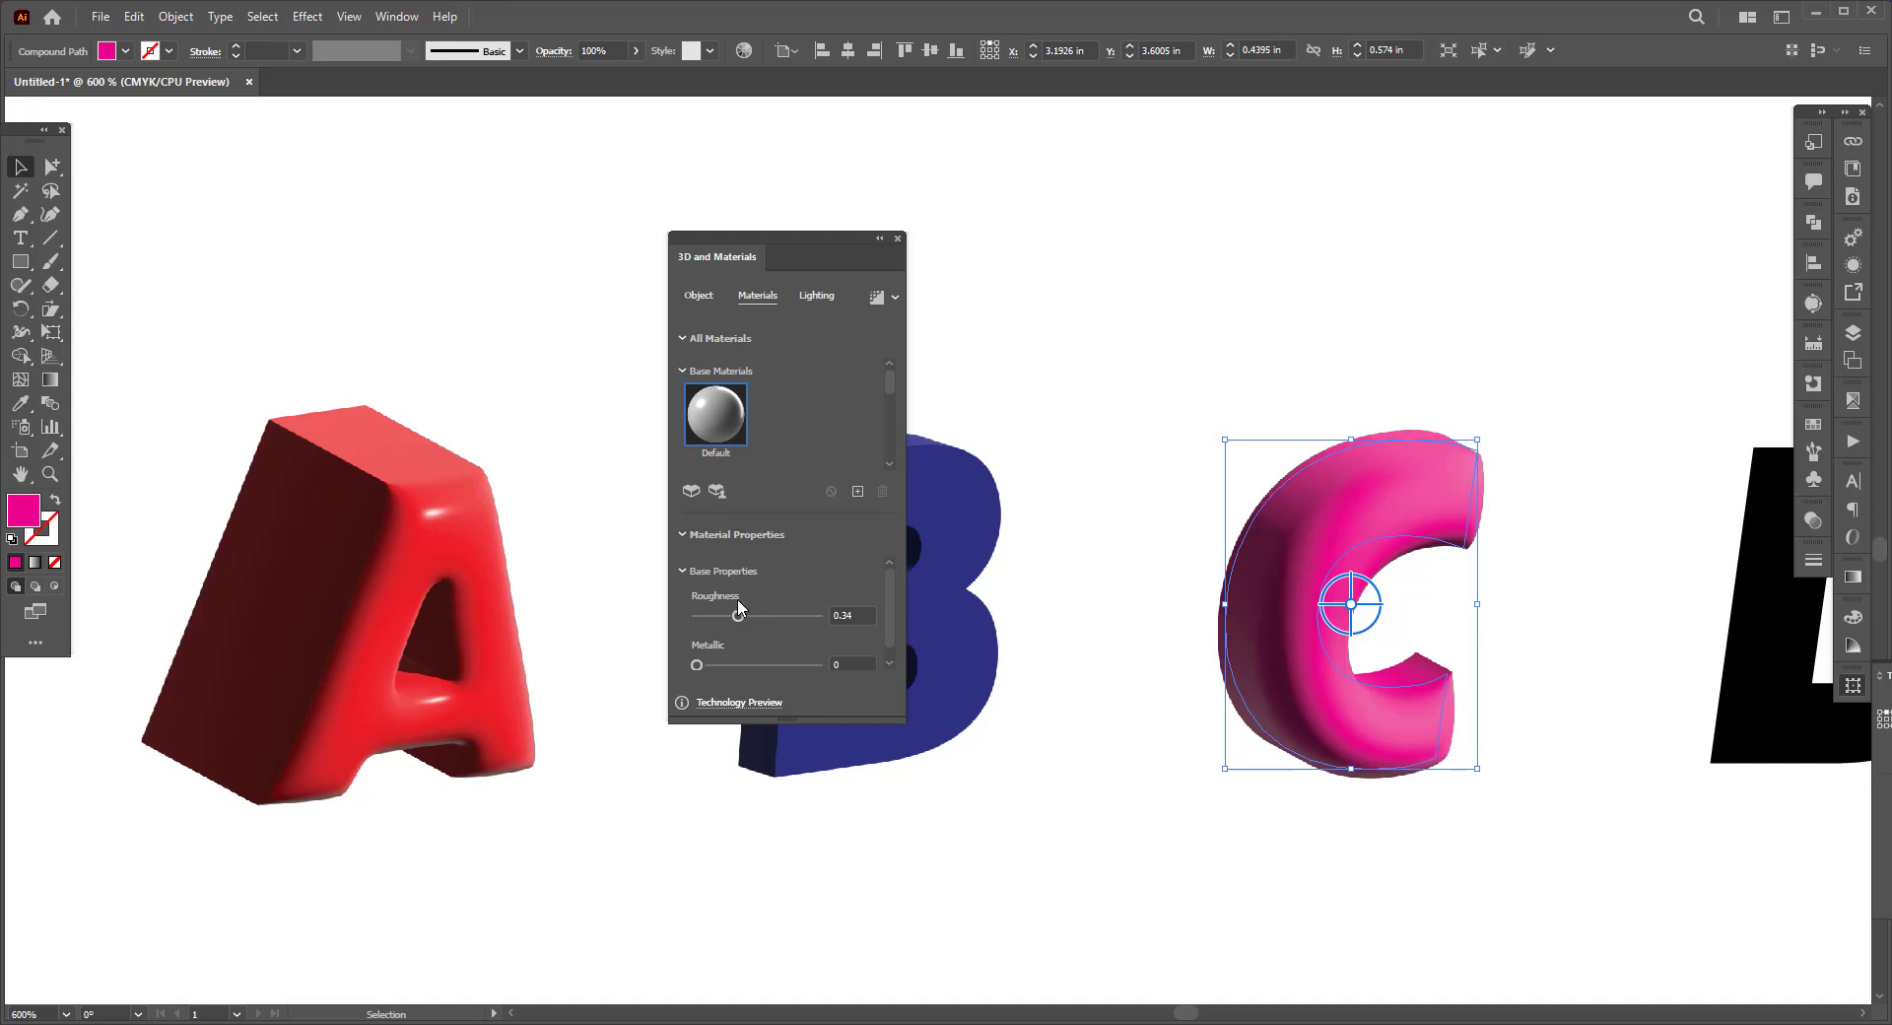
click(712, 666)
drag(712, 667, 718, 667)
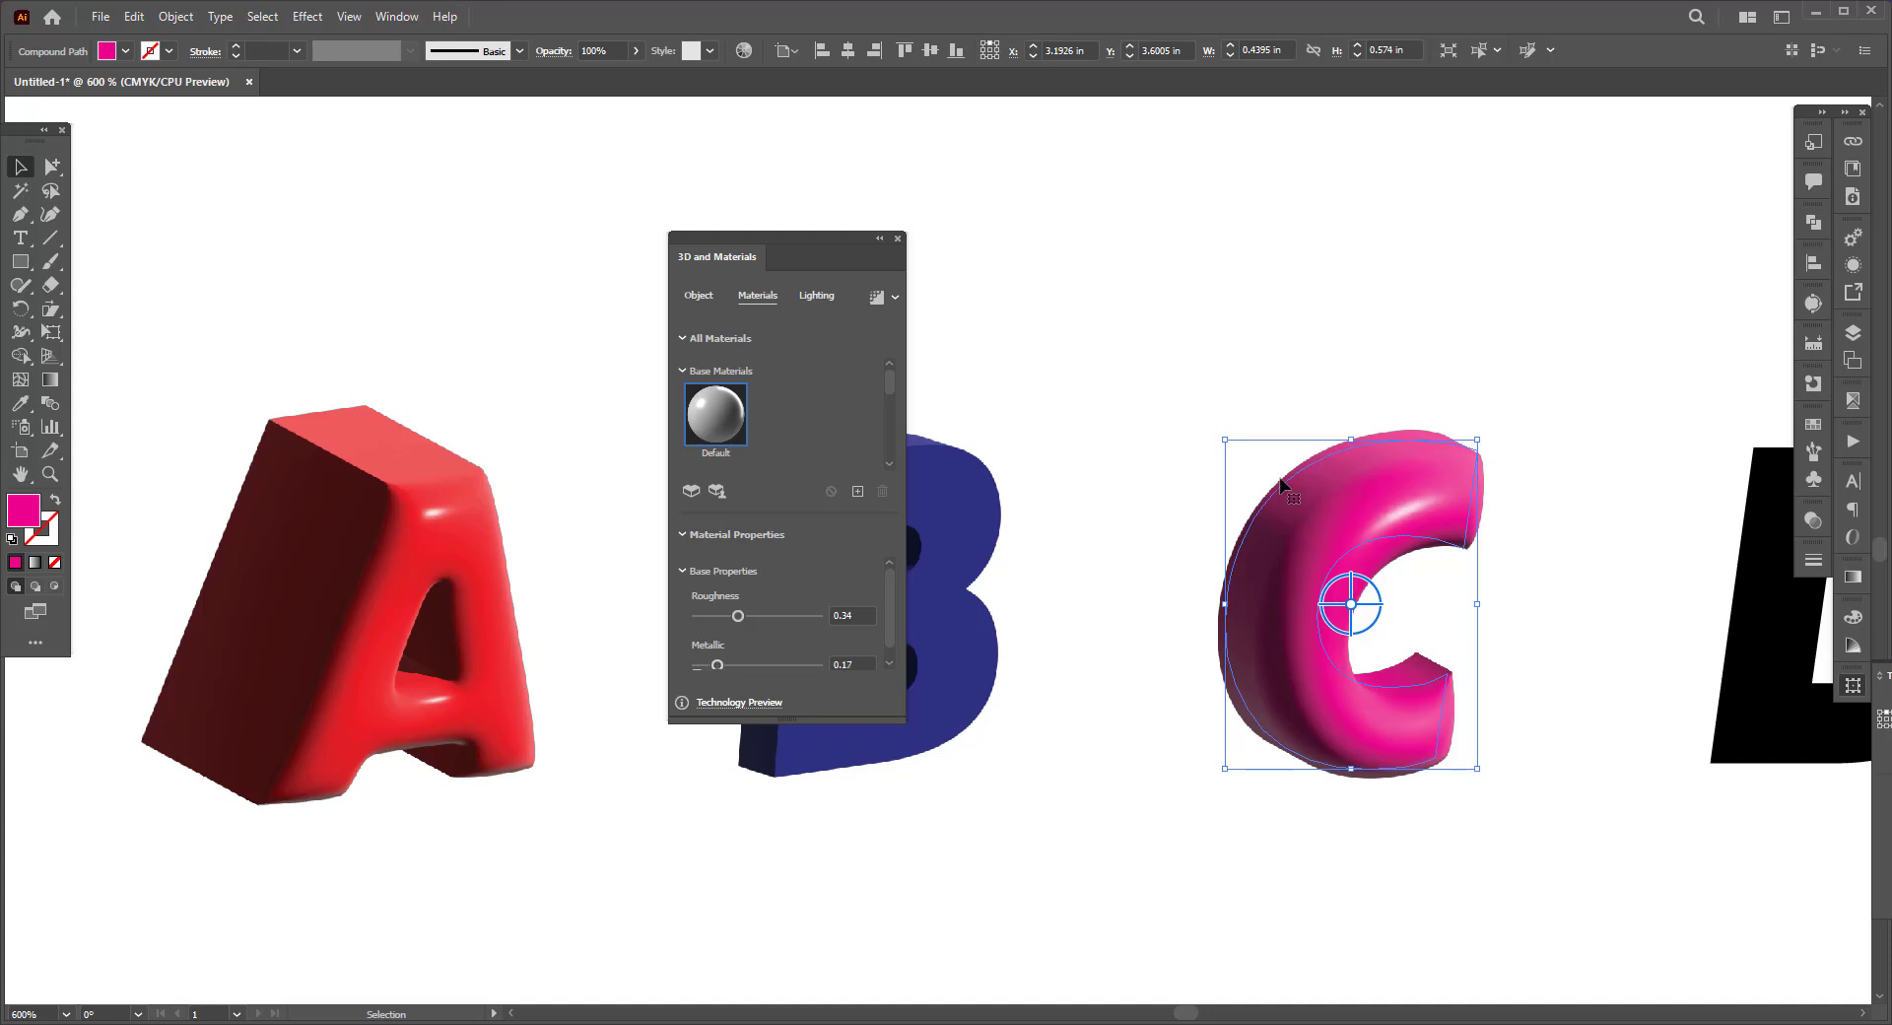
click(702, 298)
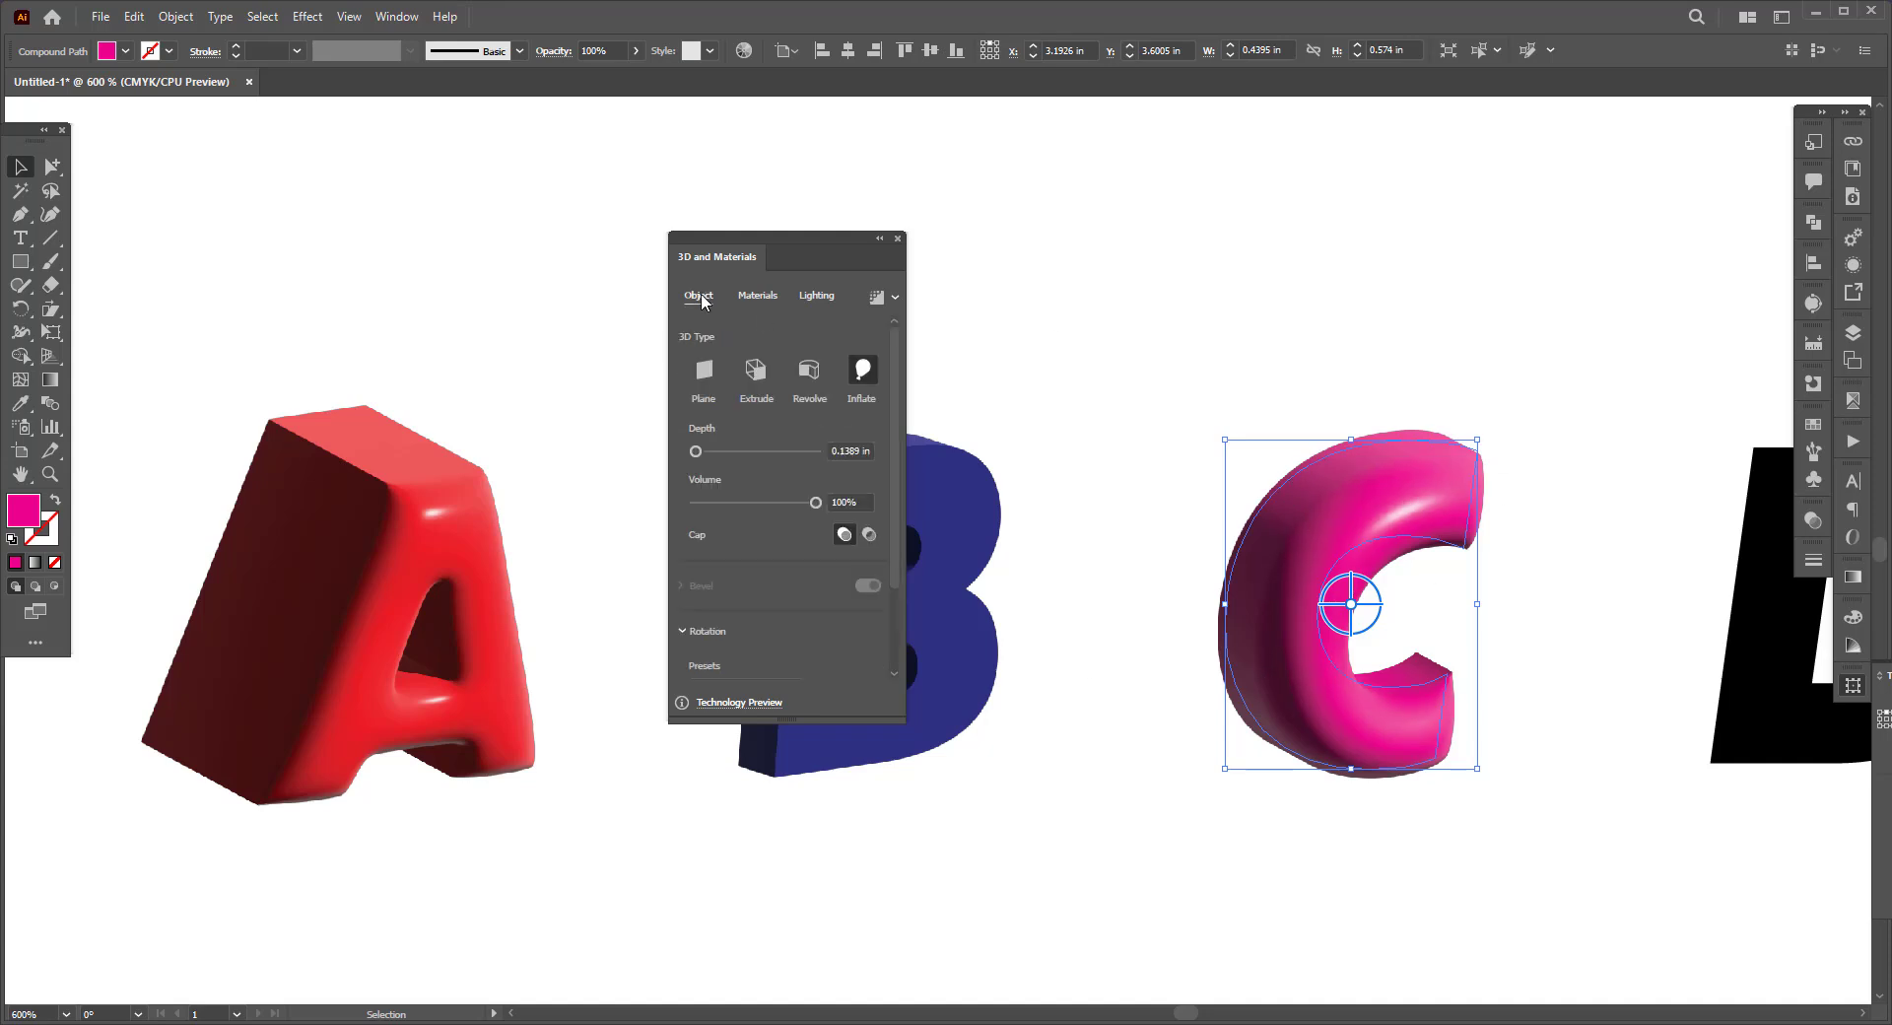
click(1370, 584)
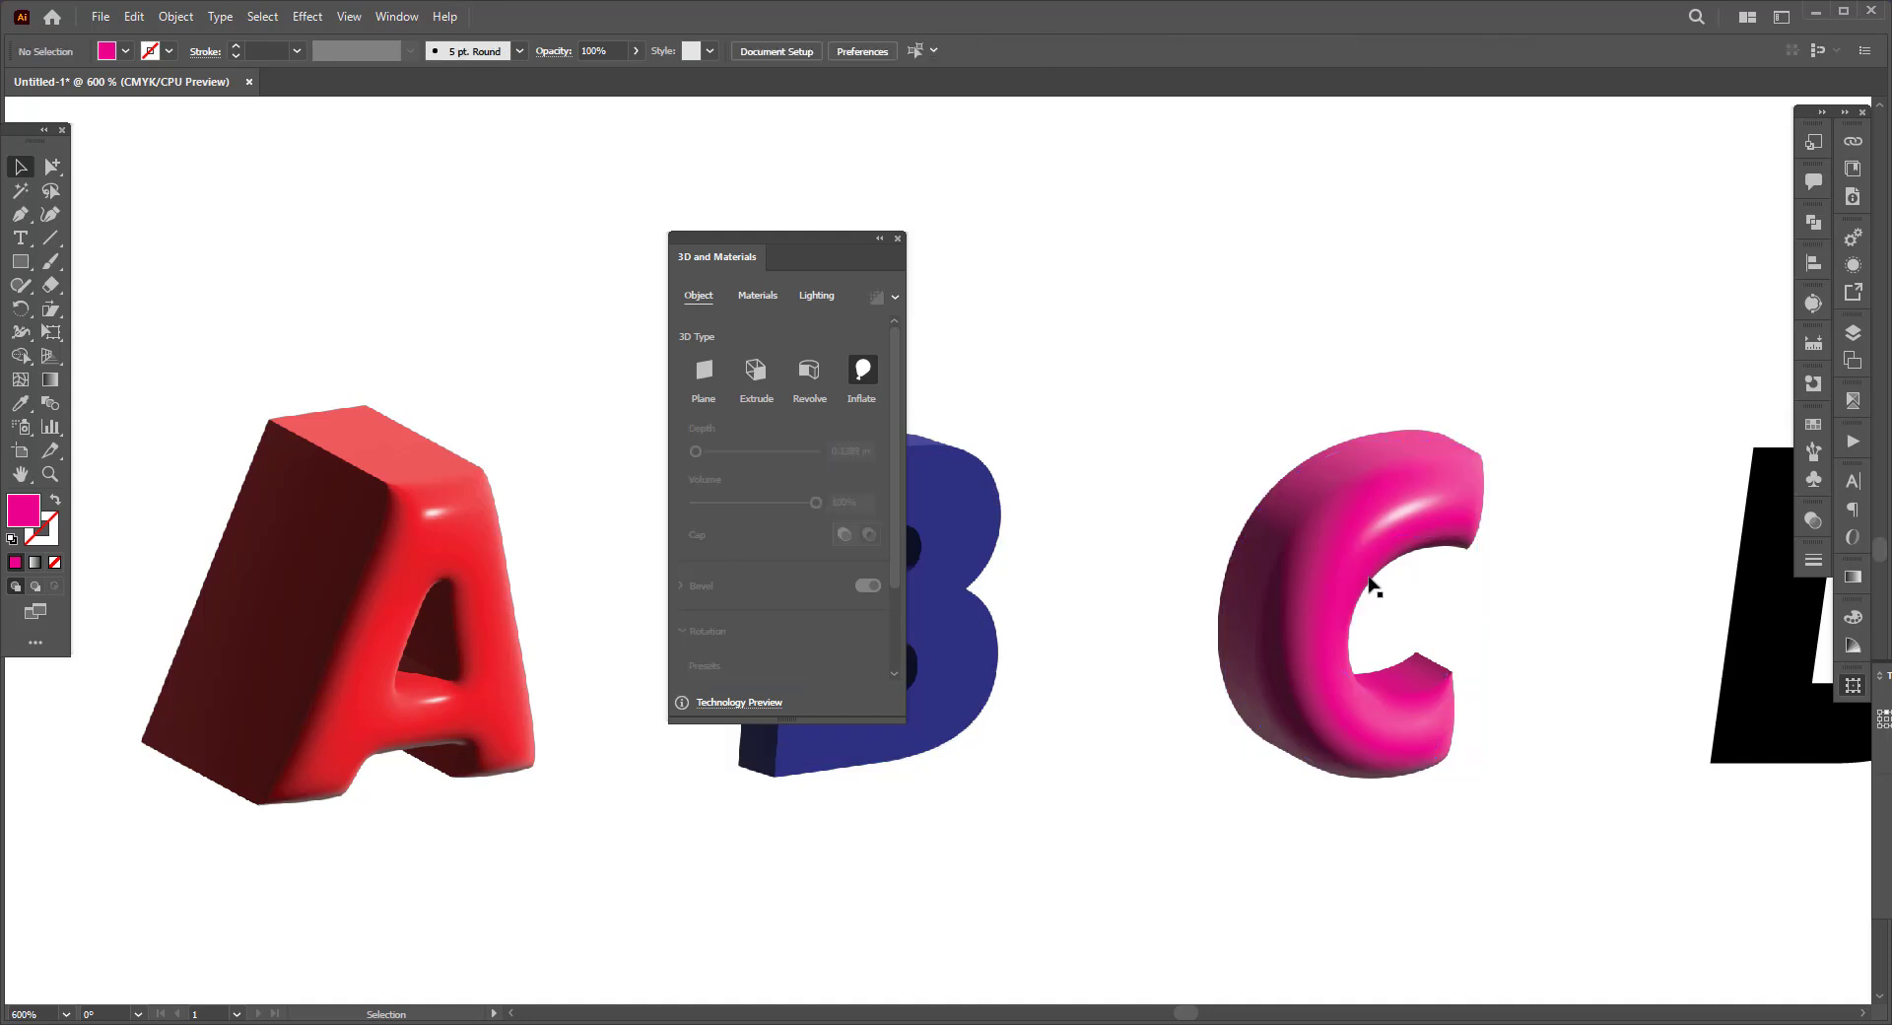
click(879, 238)
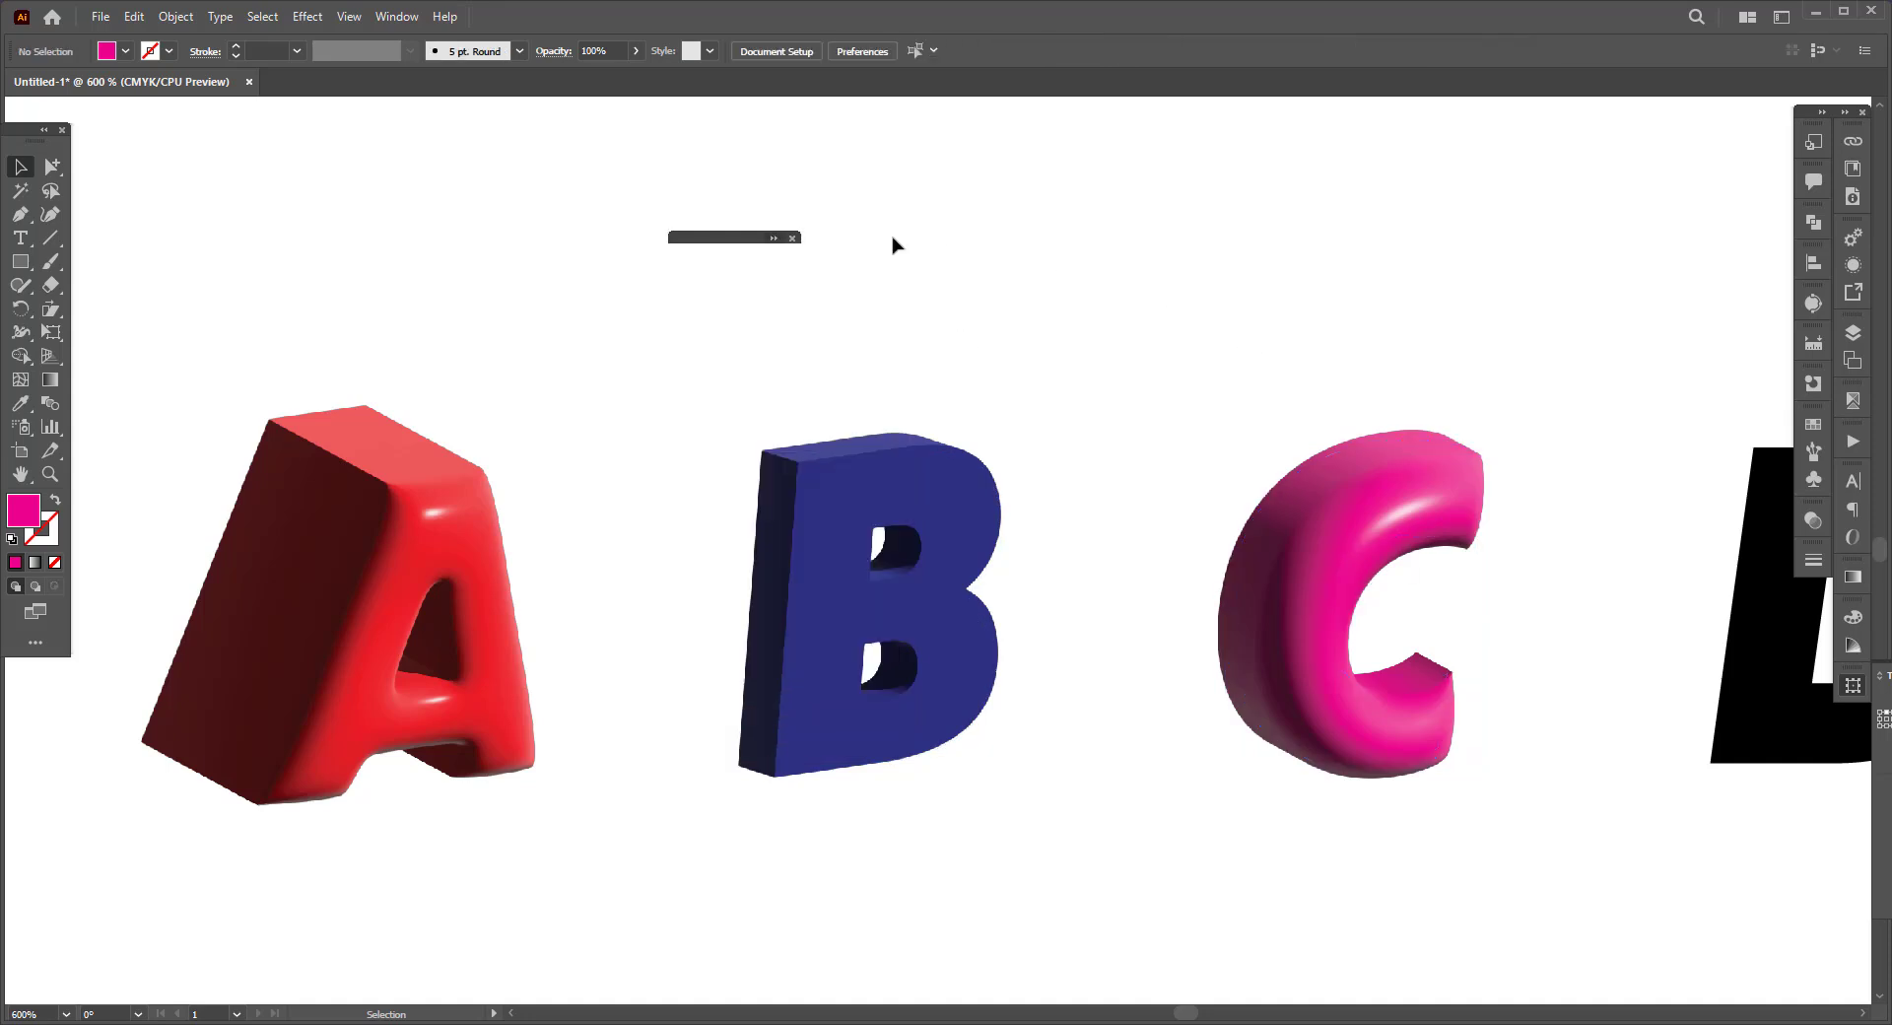
Move the letters A, B, C and D closer together to form a tighter row.
click(971, 669)
drag(1268, 648, 1155, 724)
click(1151, 816)
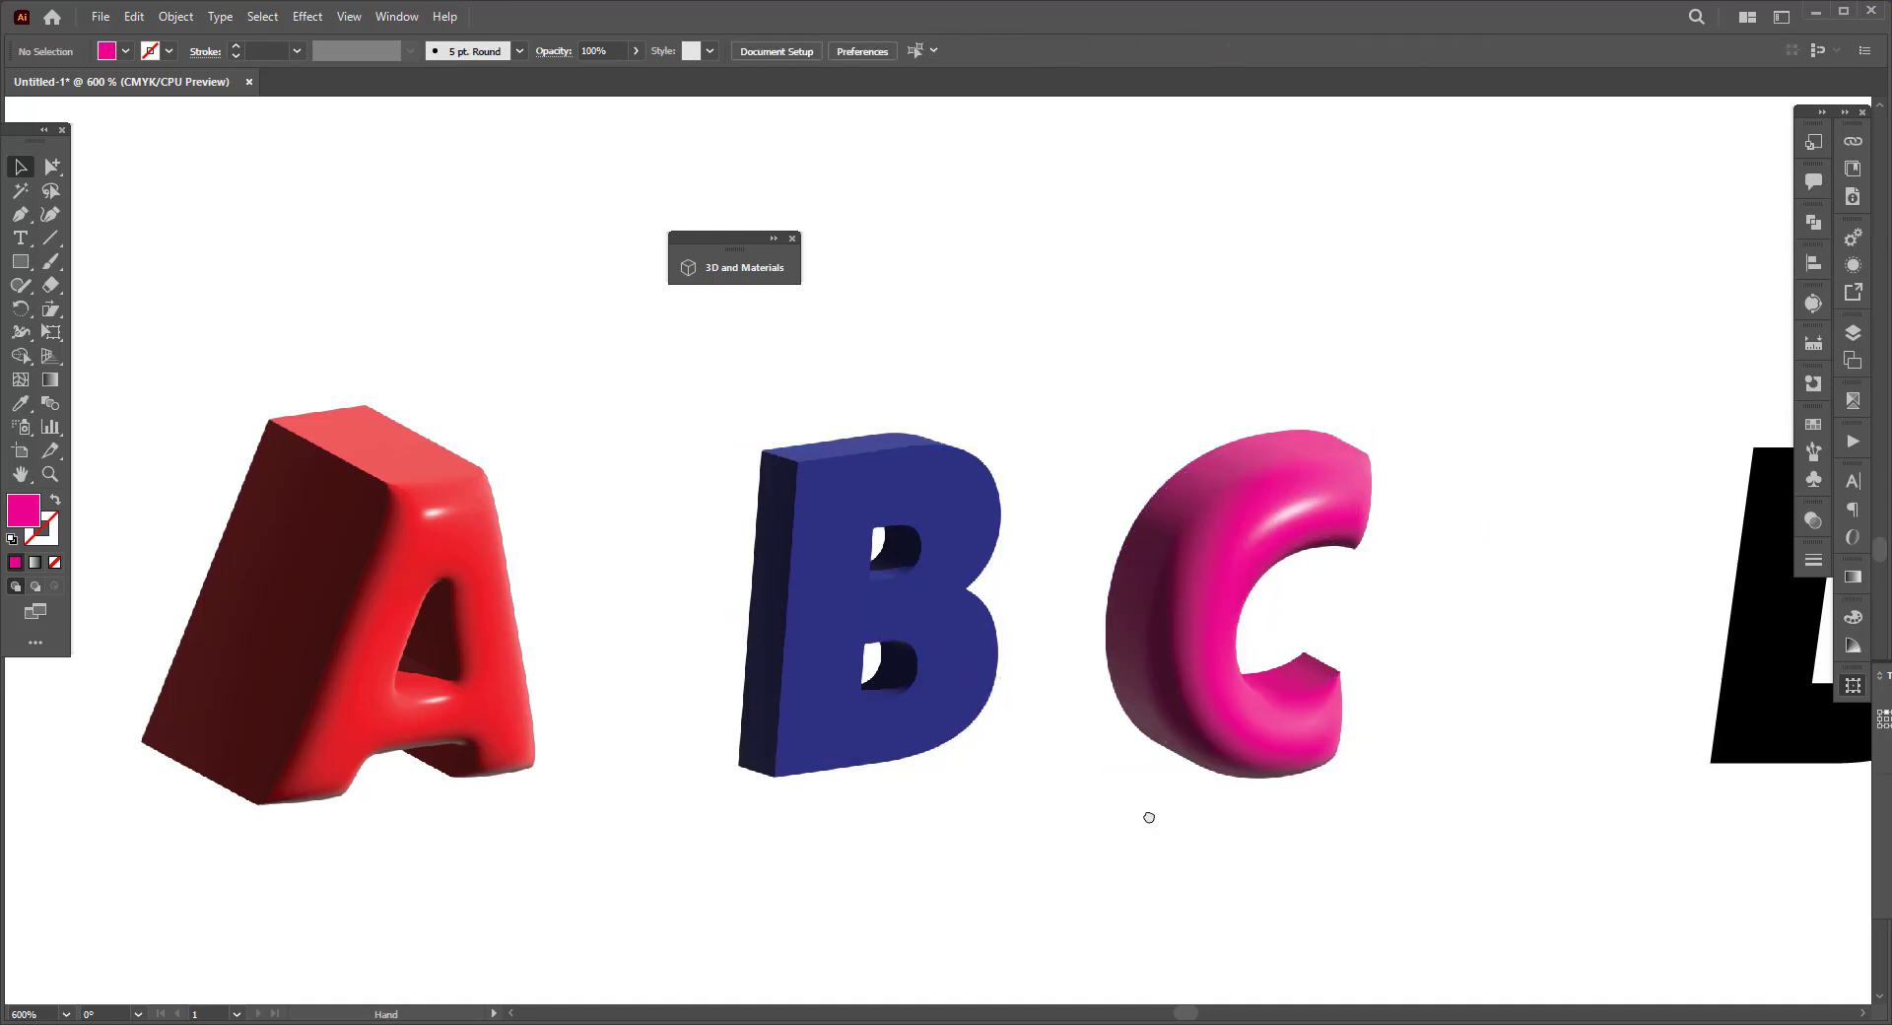
drag(1244, 828, 1067, 787)
drag(1265, 567, 1345, 577)
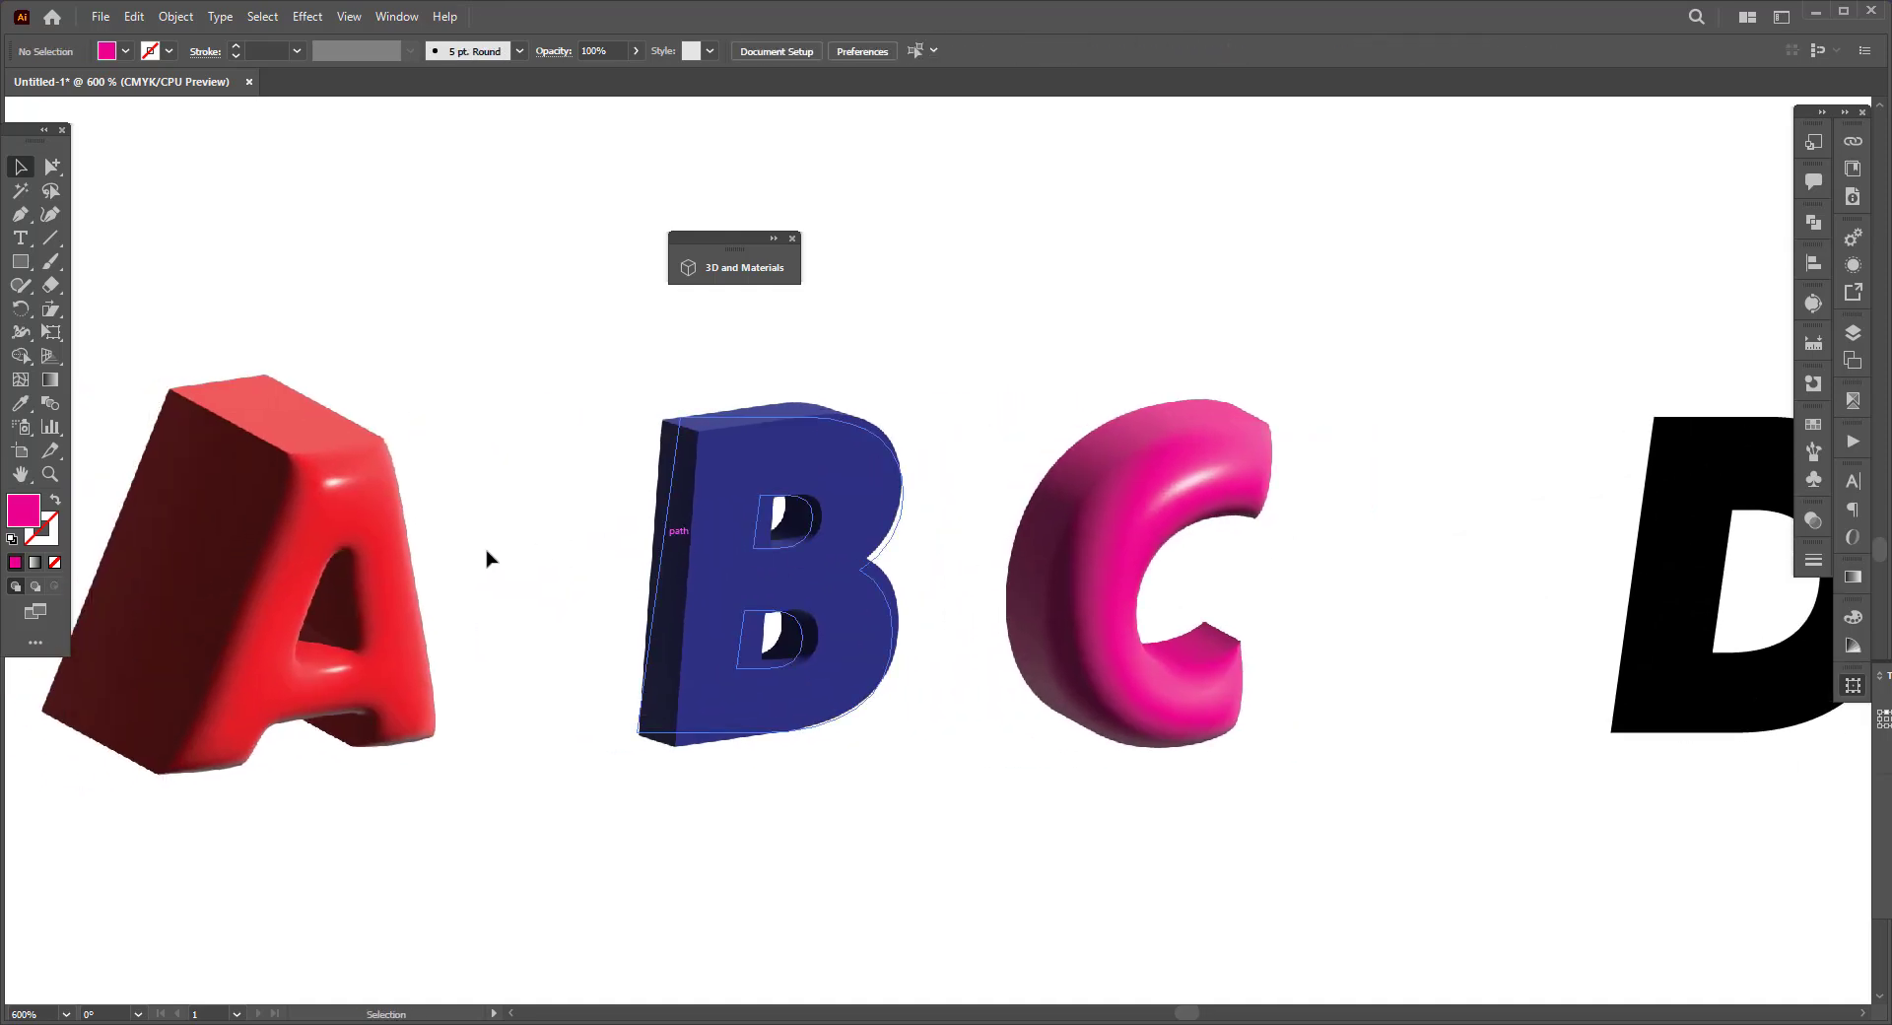
drag(382, 541, 448, 541)
click(1143, 791)
drag(1278, 767, 1208, 777)
drag(729, 656, 698, 654)
drag(971, 683, 902, 683)
drag(1542, 676, 1153, 664)
drag(1165, 811, 1069, 808)
drag(1167, 698, 1199, 700)
drag(836, 842, 1006, 814)
Copy the letter A's red fill onto the selected letter D with the Eyedropper.
click(20, 404)
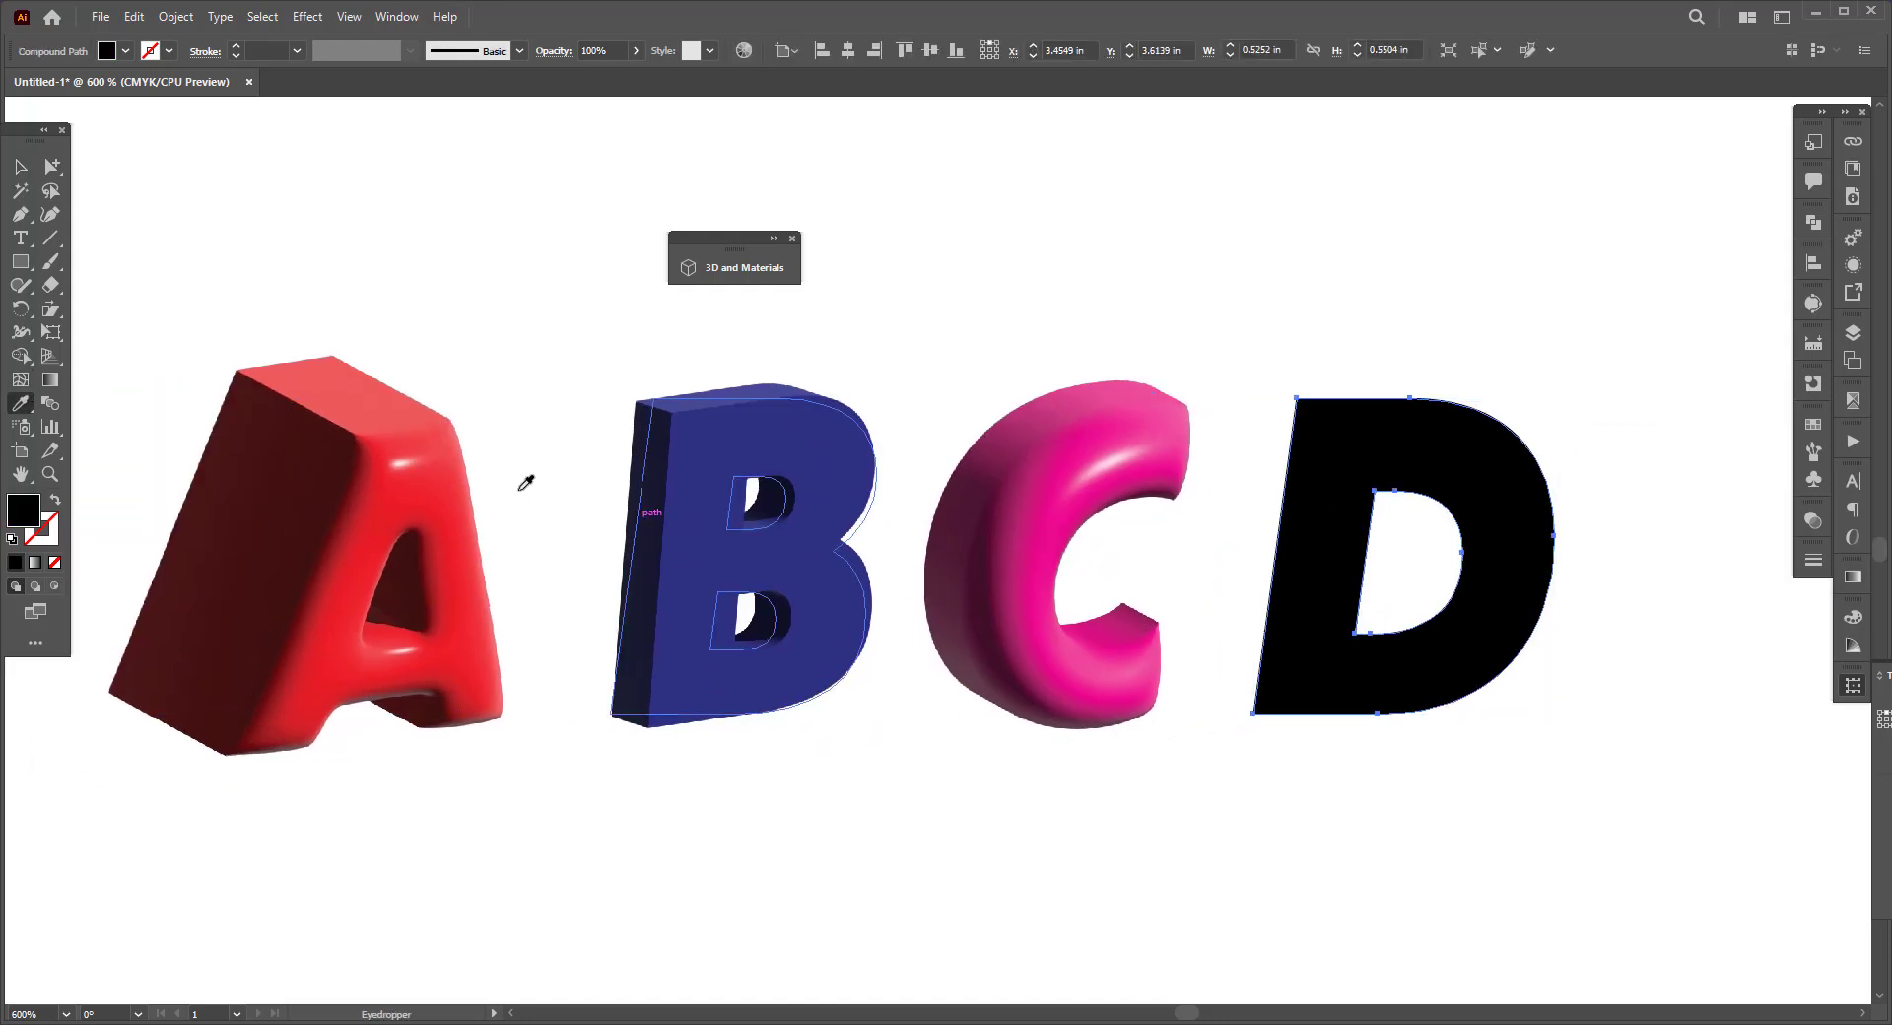
click(296, 542)
Apply the Inflate 3D type to the selected red letter D.
click(308, 17)
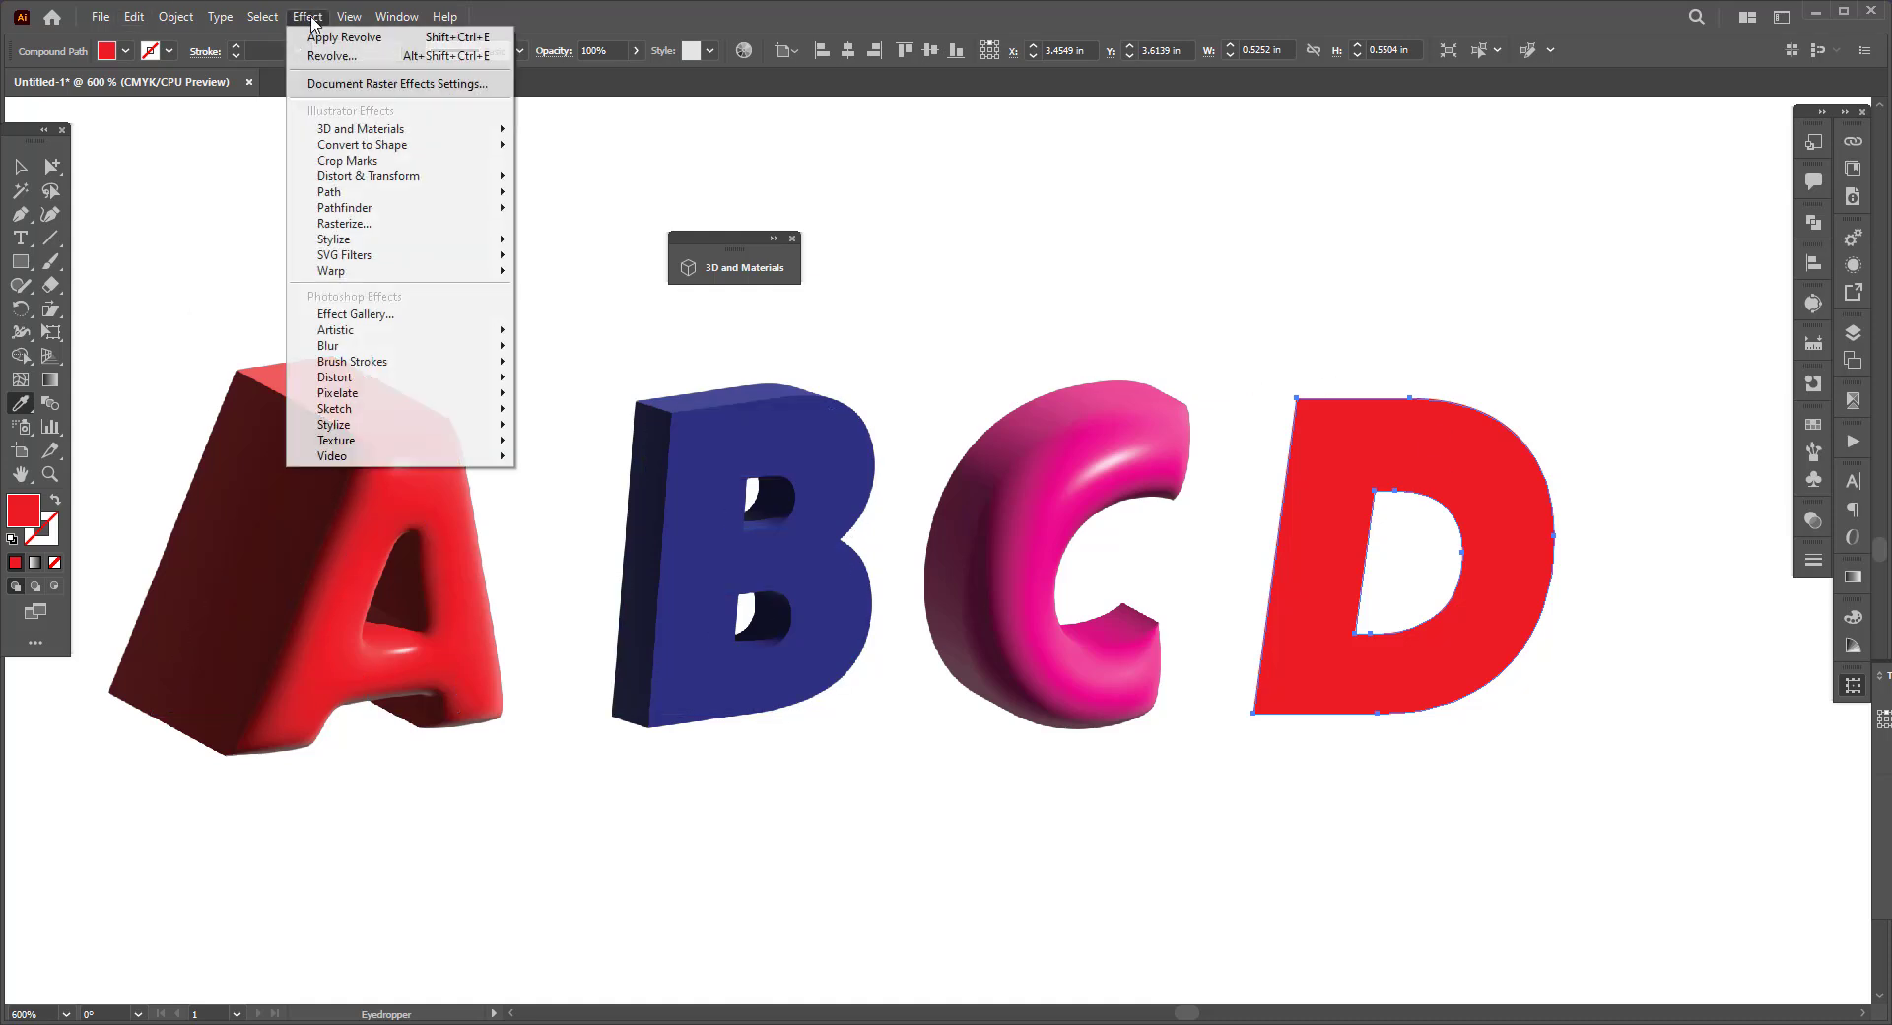
mouse_move(434, 145)
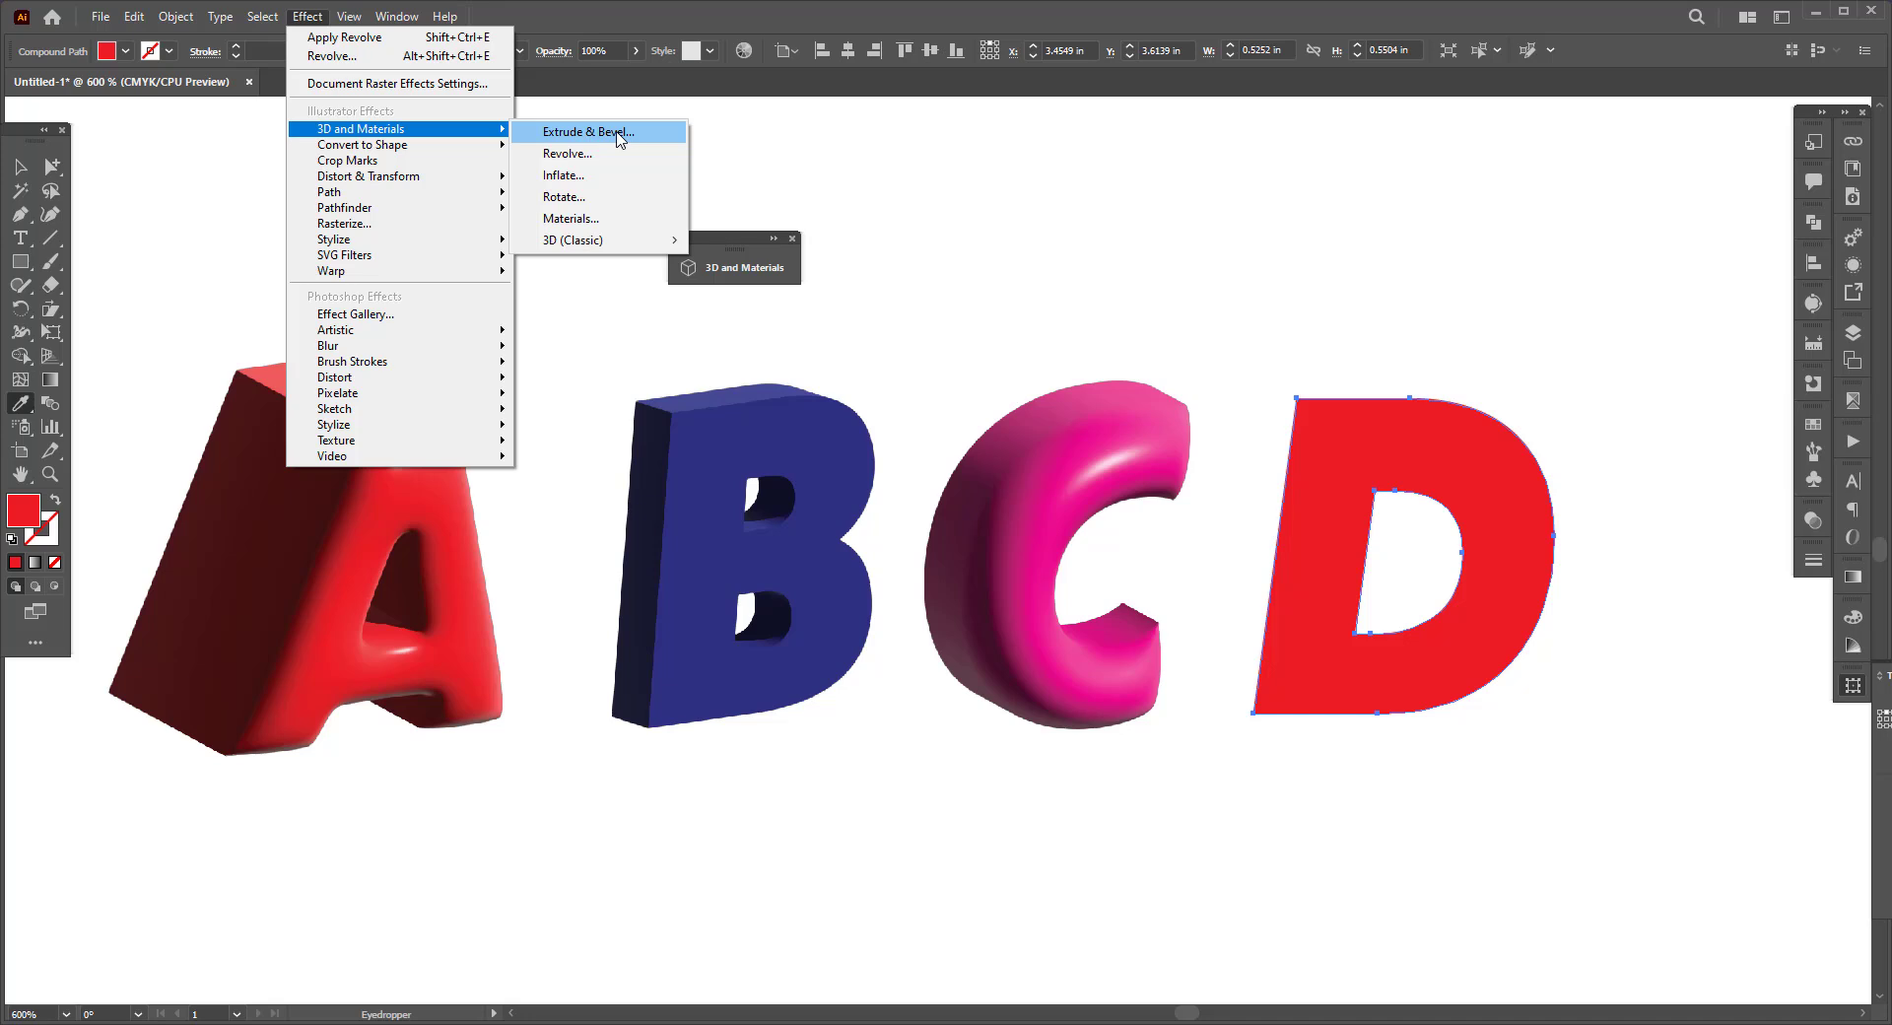
click(618, 134)
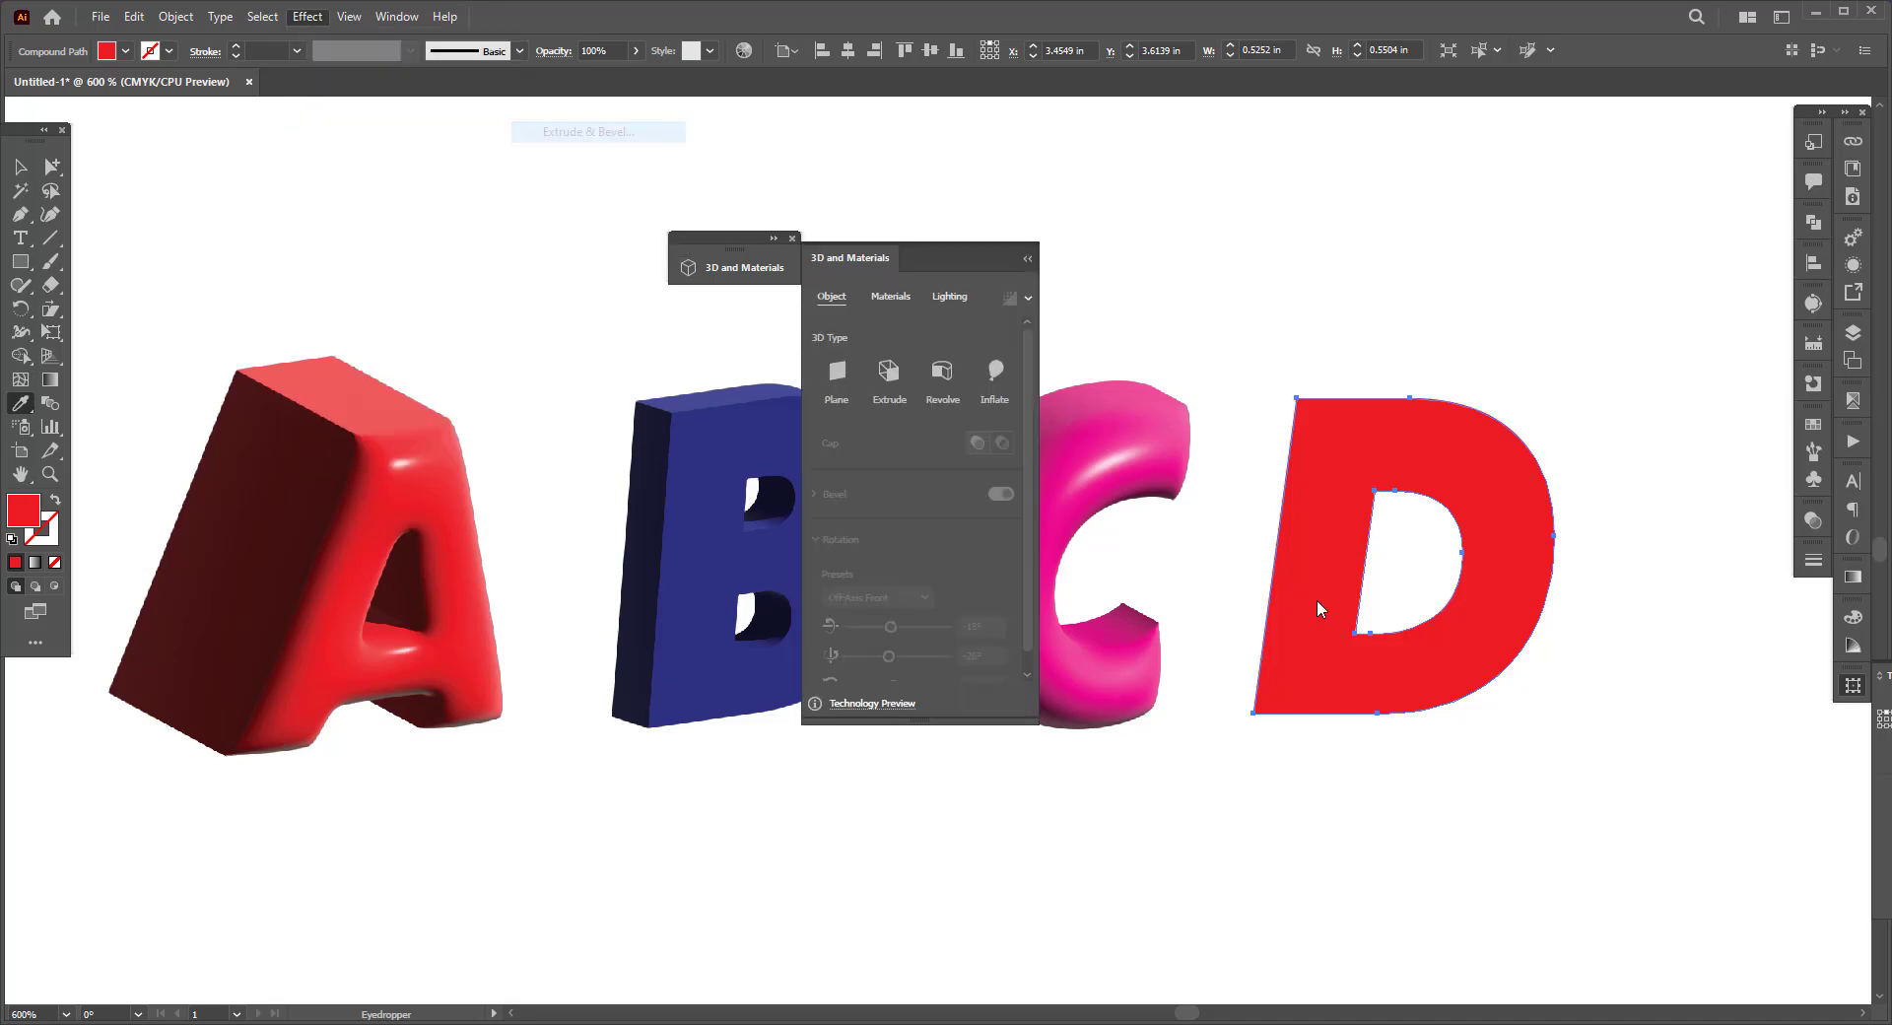
click(993, 372)
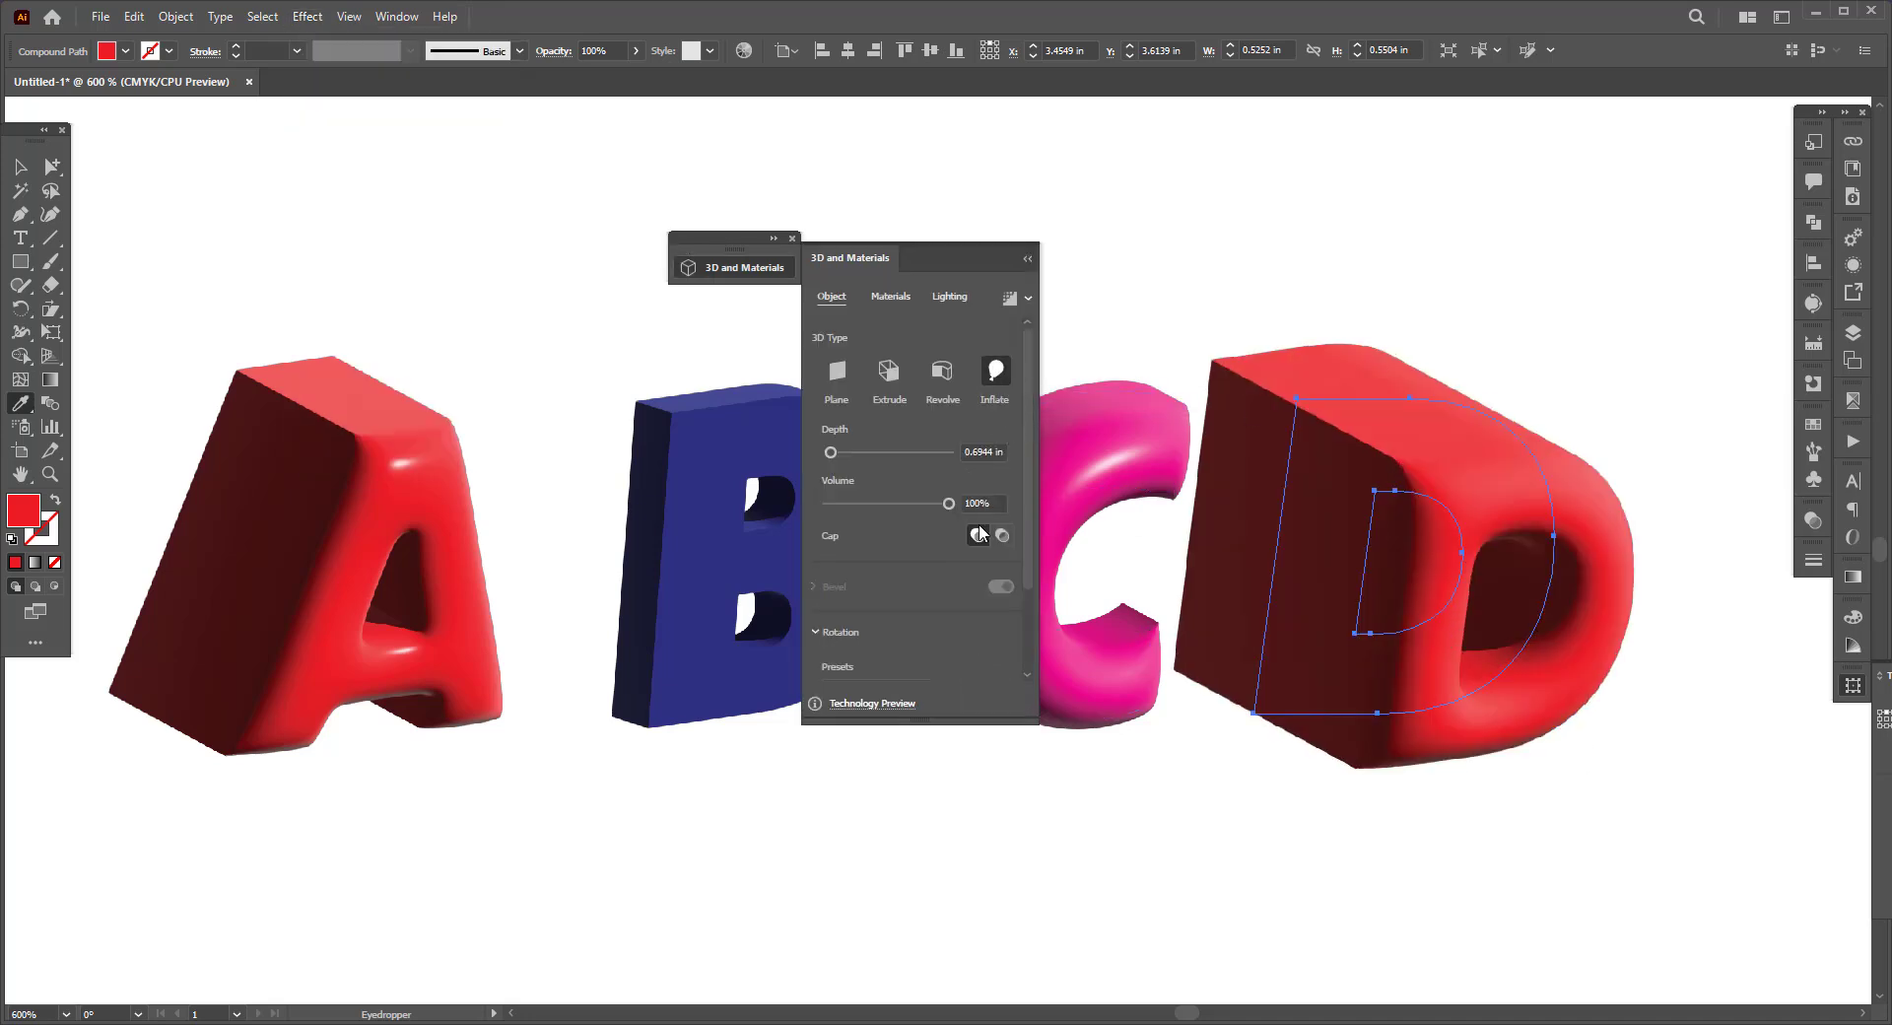
Give the letter D the Diffuse lighting preset and reduce its light softness.
click(946, 297)
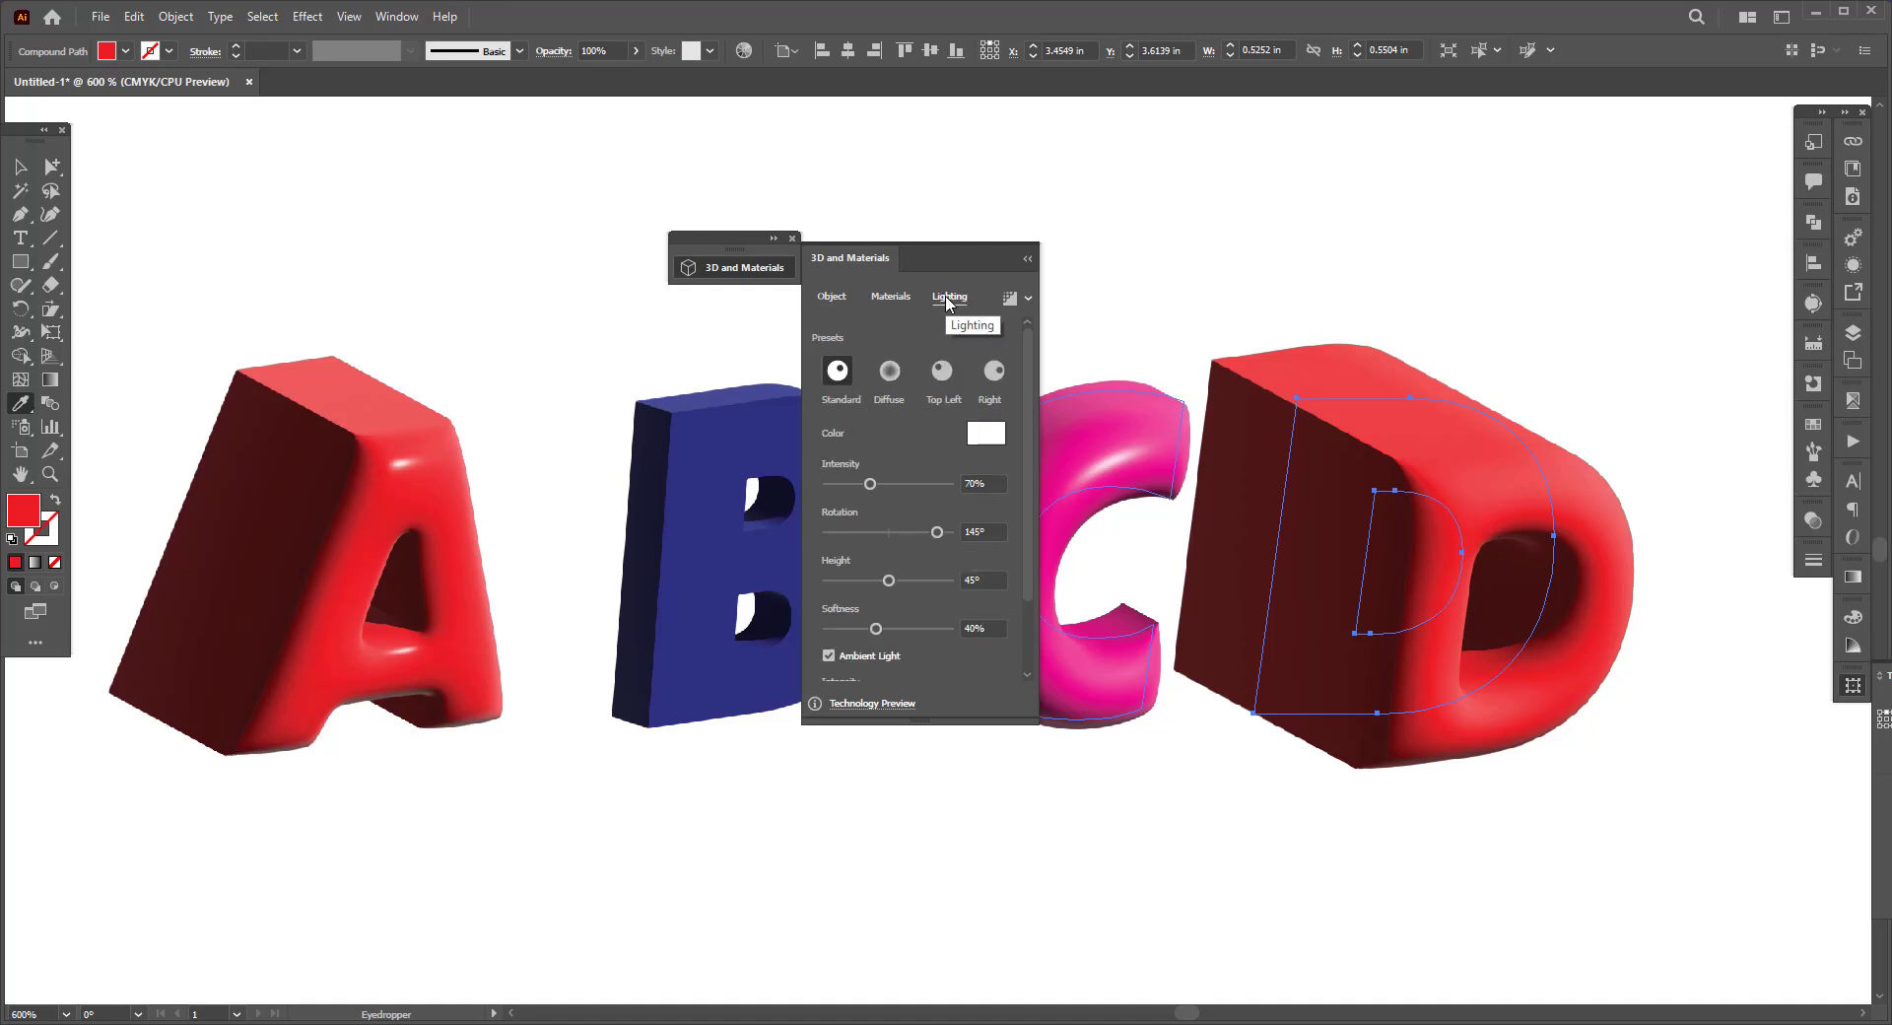
click(888, 368)
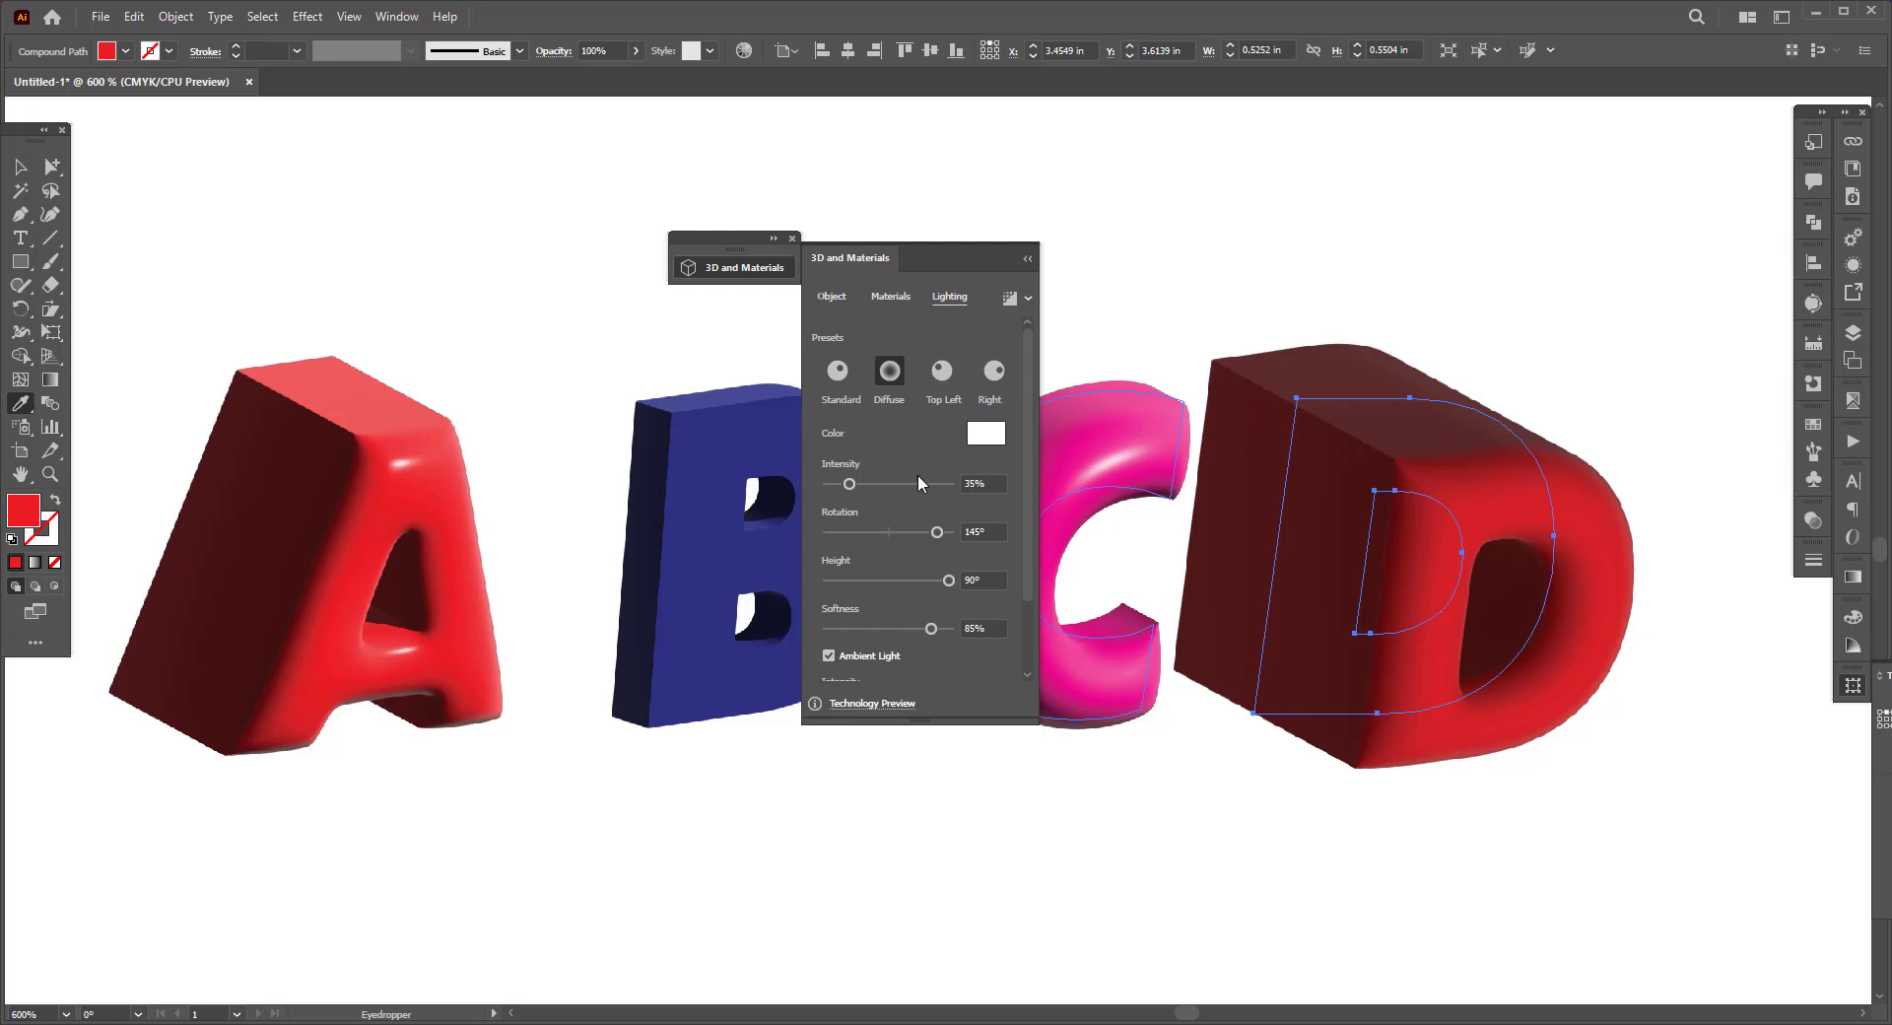
drag(933, 629, 904, 634)
Raise the metallic value of the letter D's material slightly.
click(890, 297)
drag(836, 667, 842, 669)
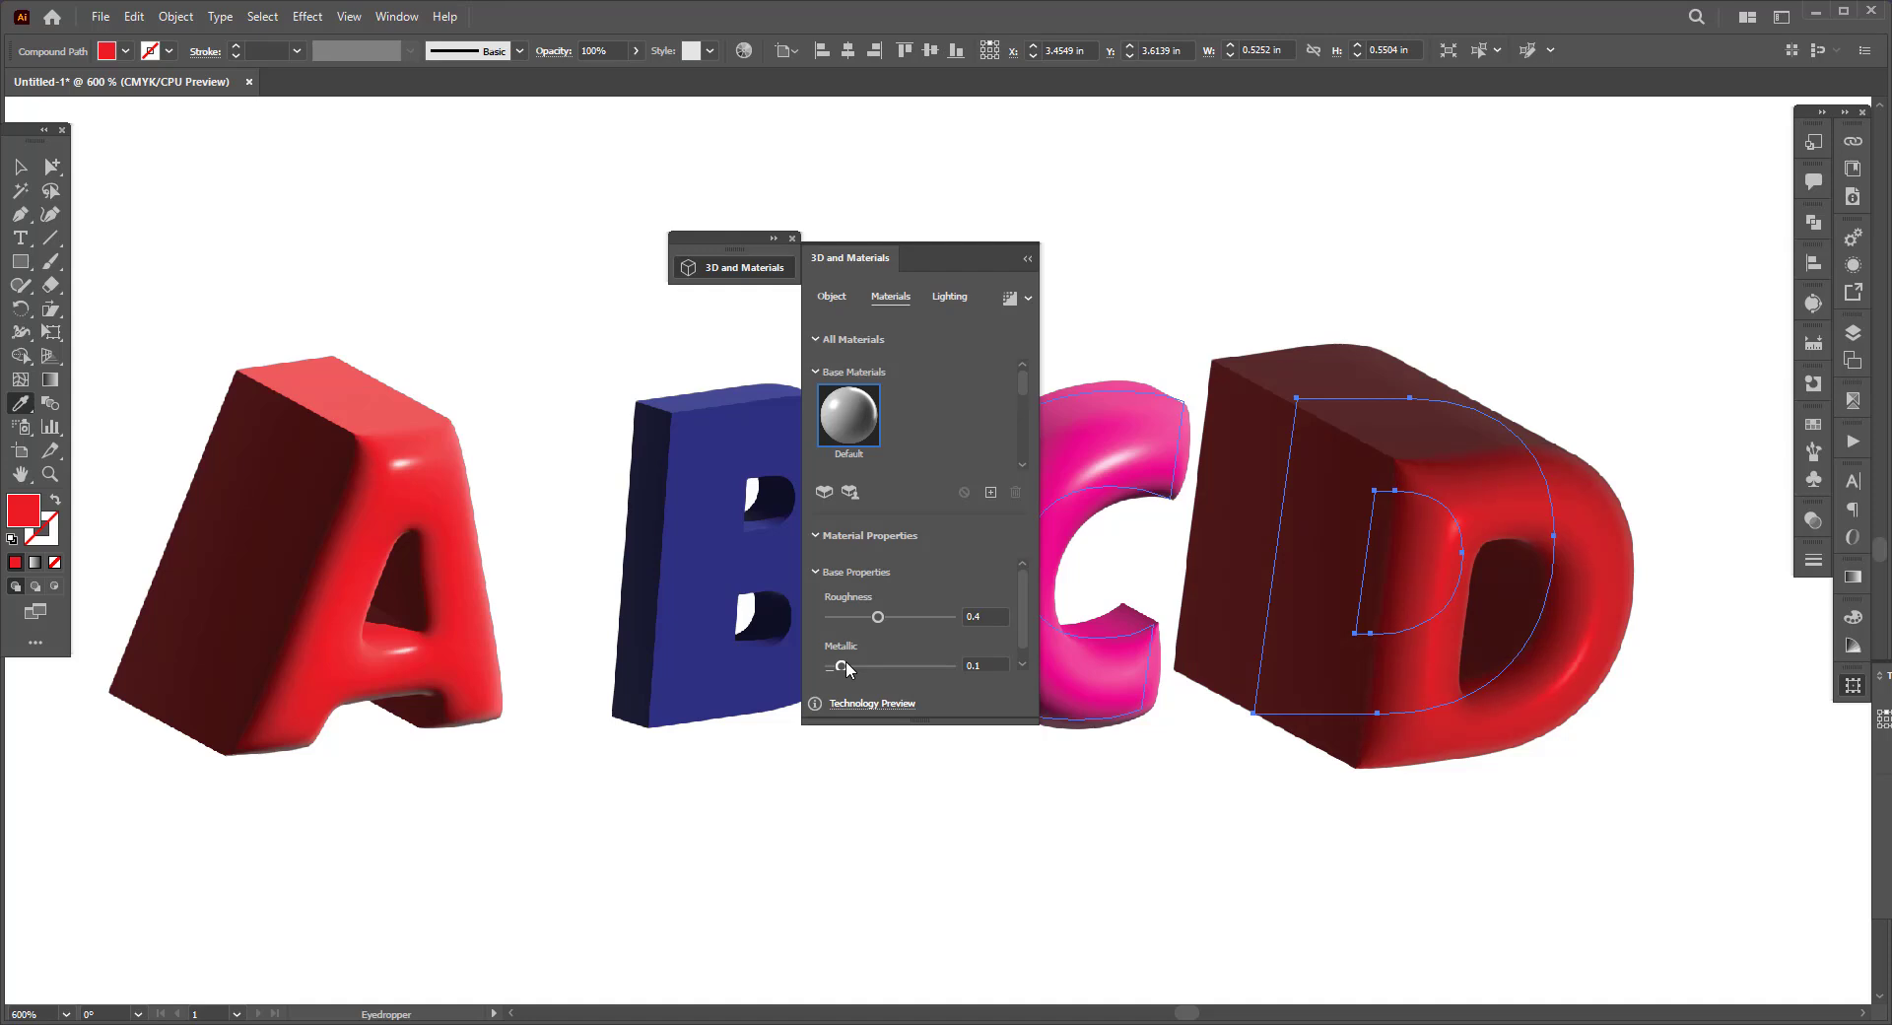
drag(855, 670, 850, 673)
Set the letter D's inflate depth to 0 in and its volume to 42%.
click(831, 296)
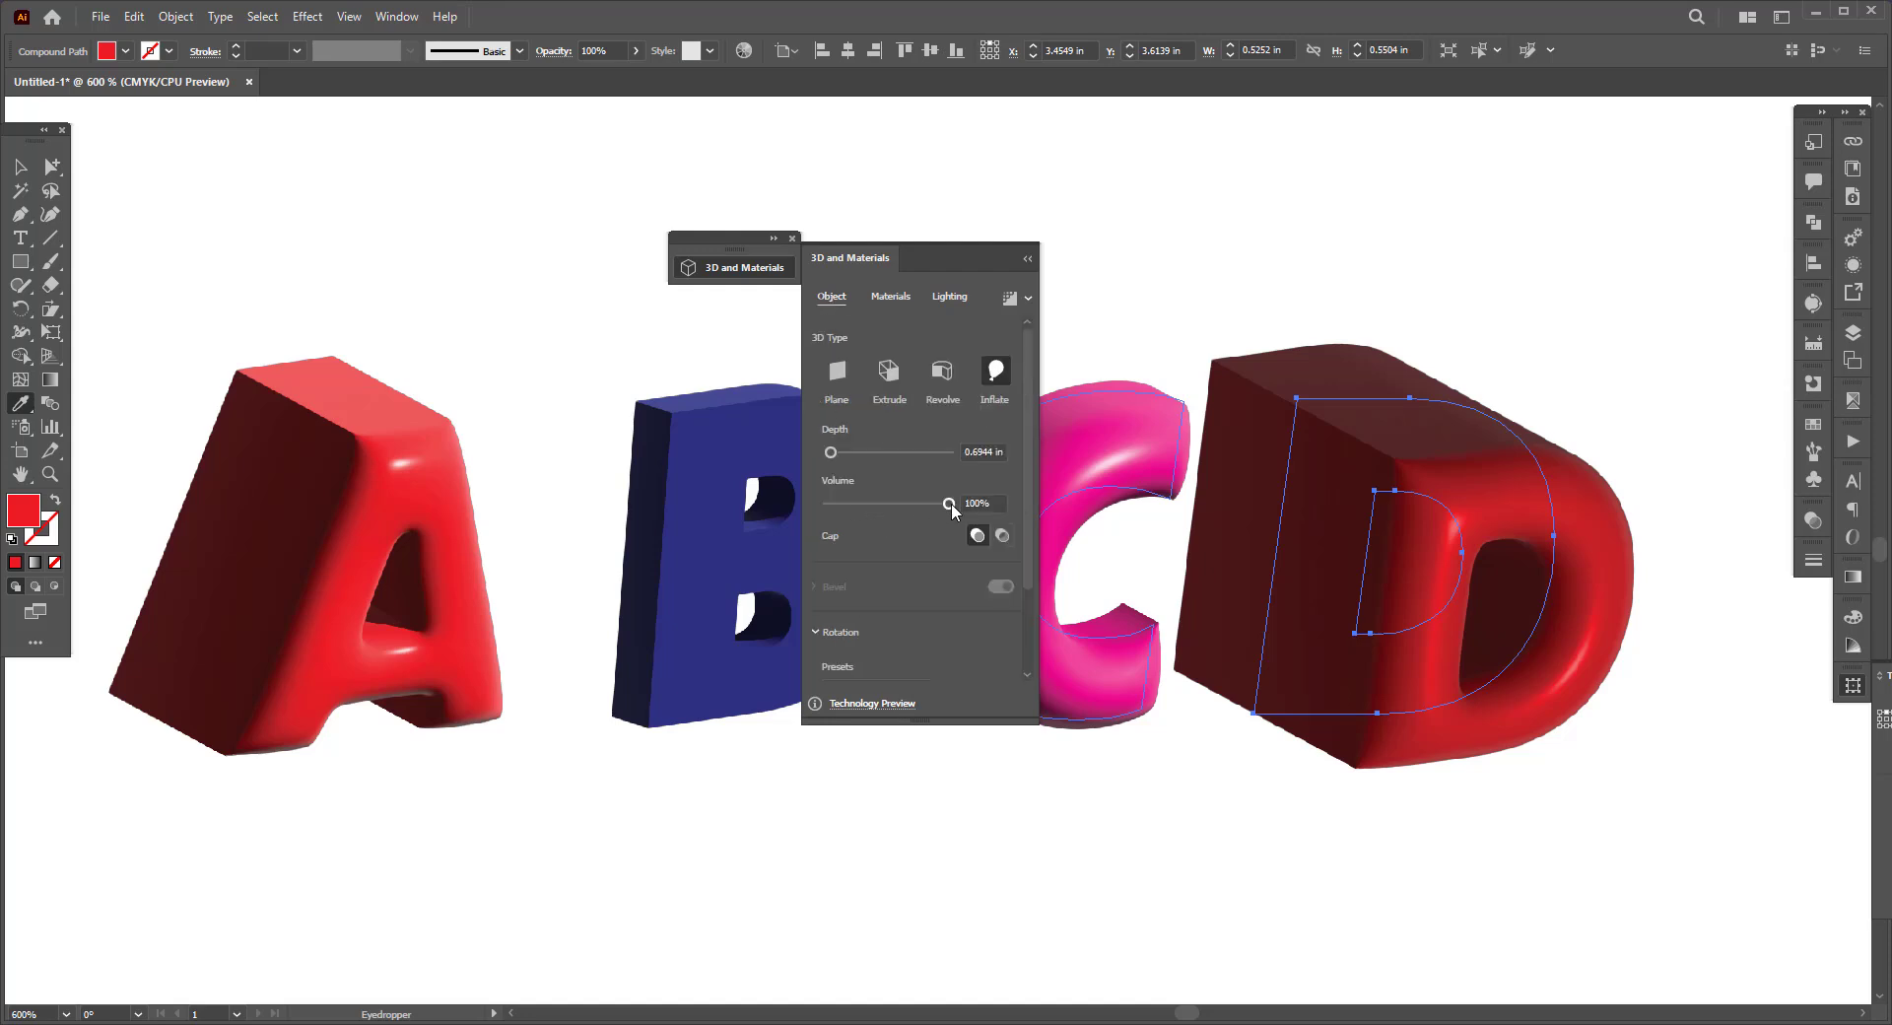
drag(950, 503, 873, 509)
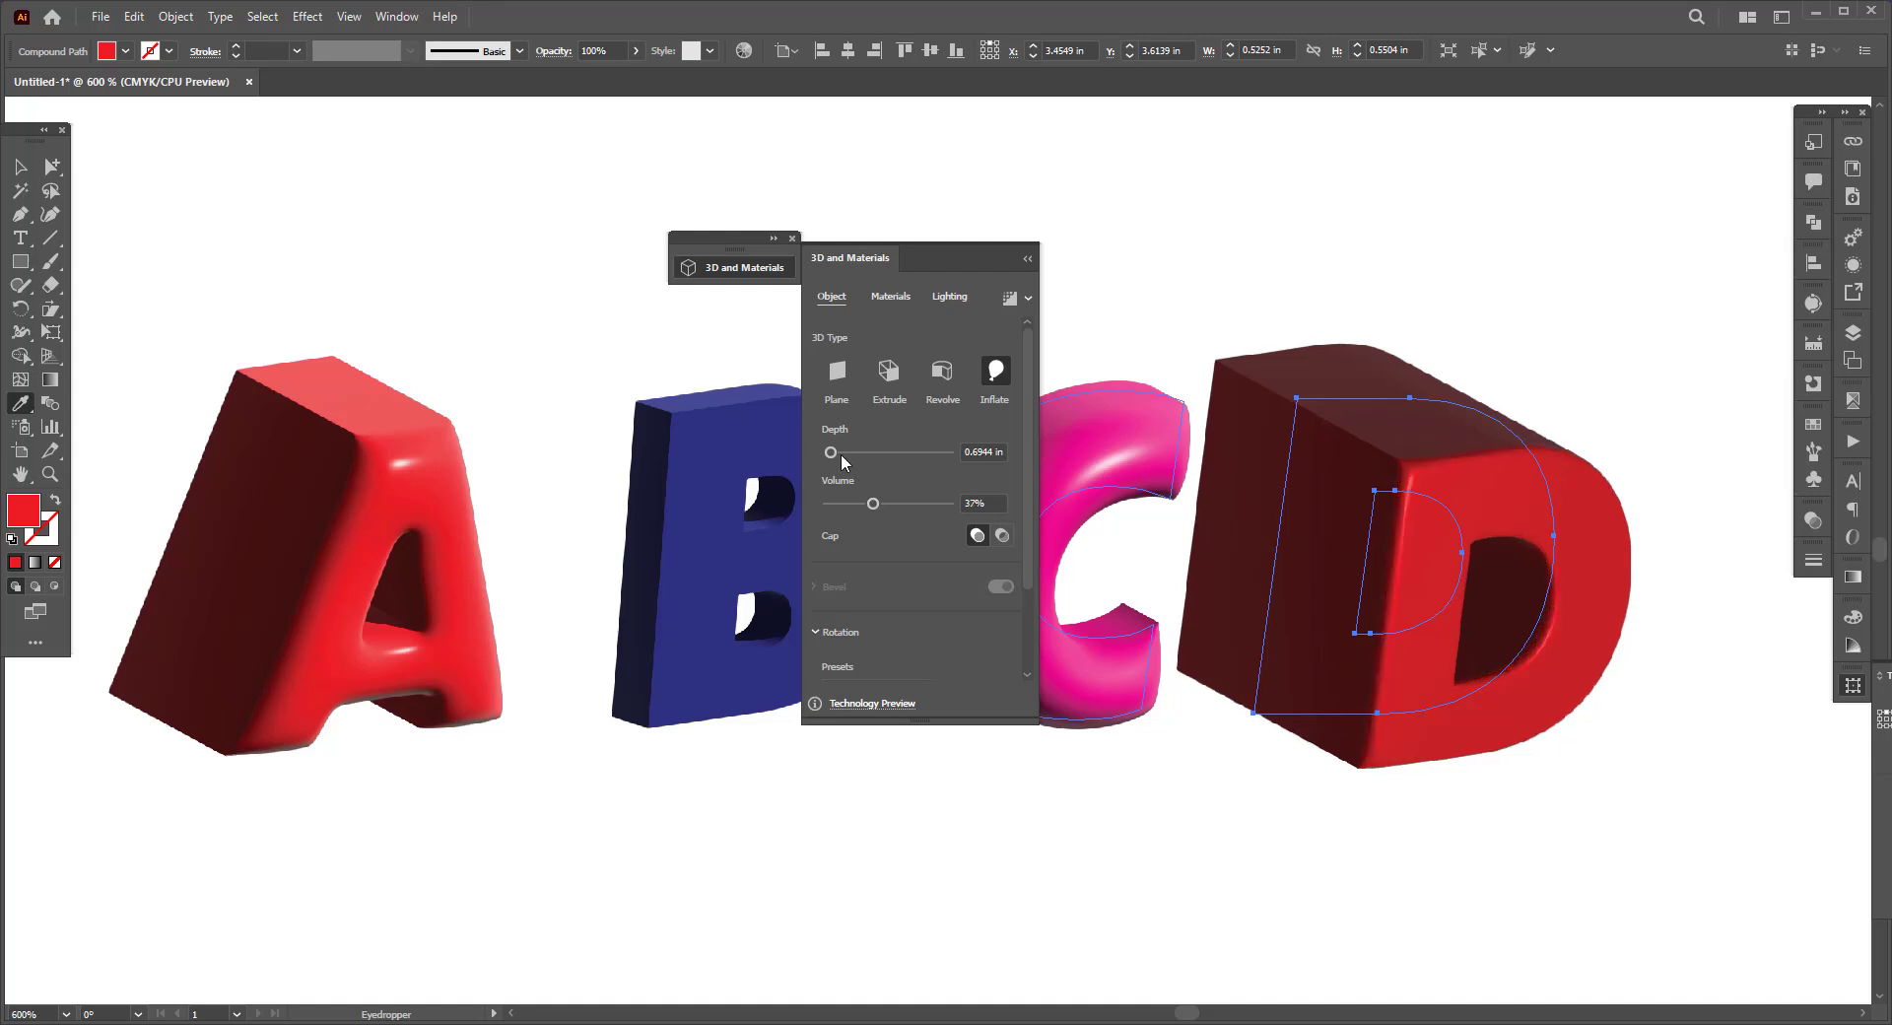
drag(831, 457, 828, 458)
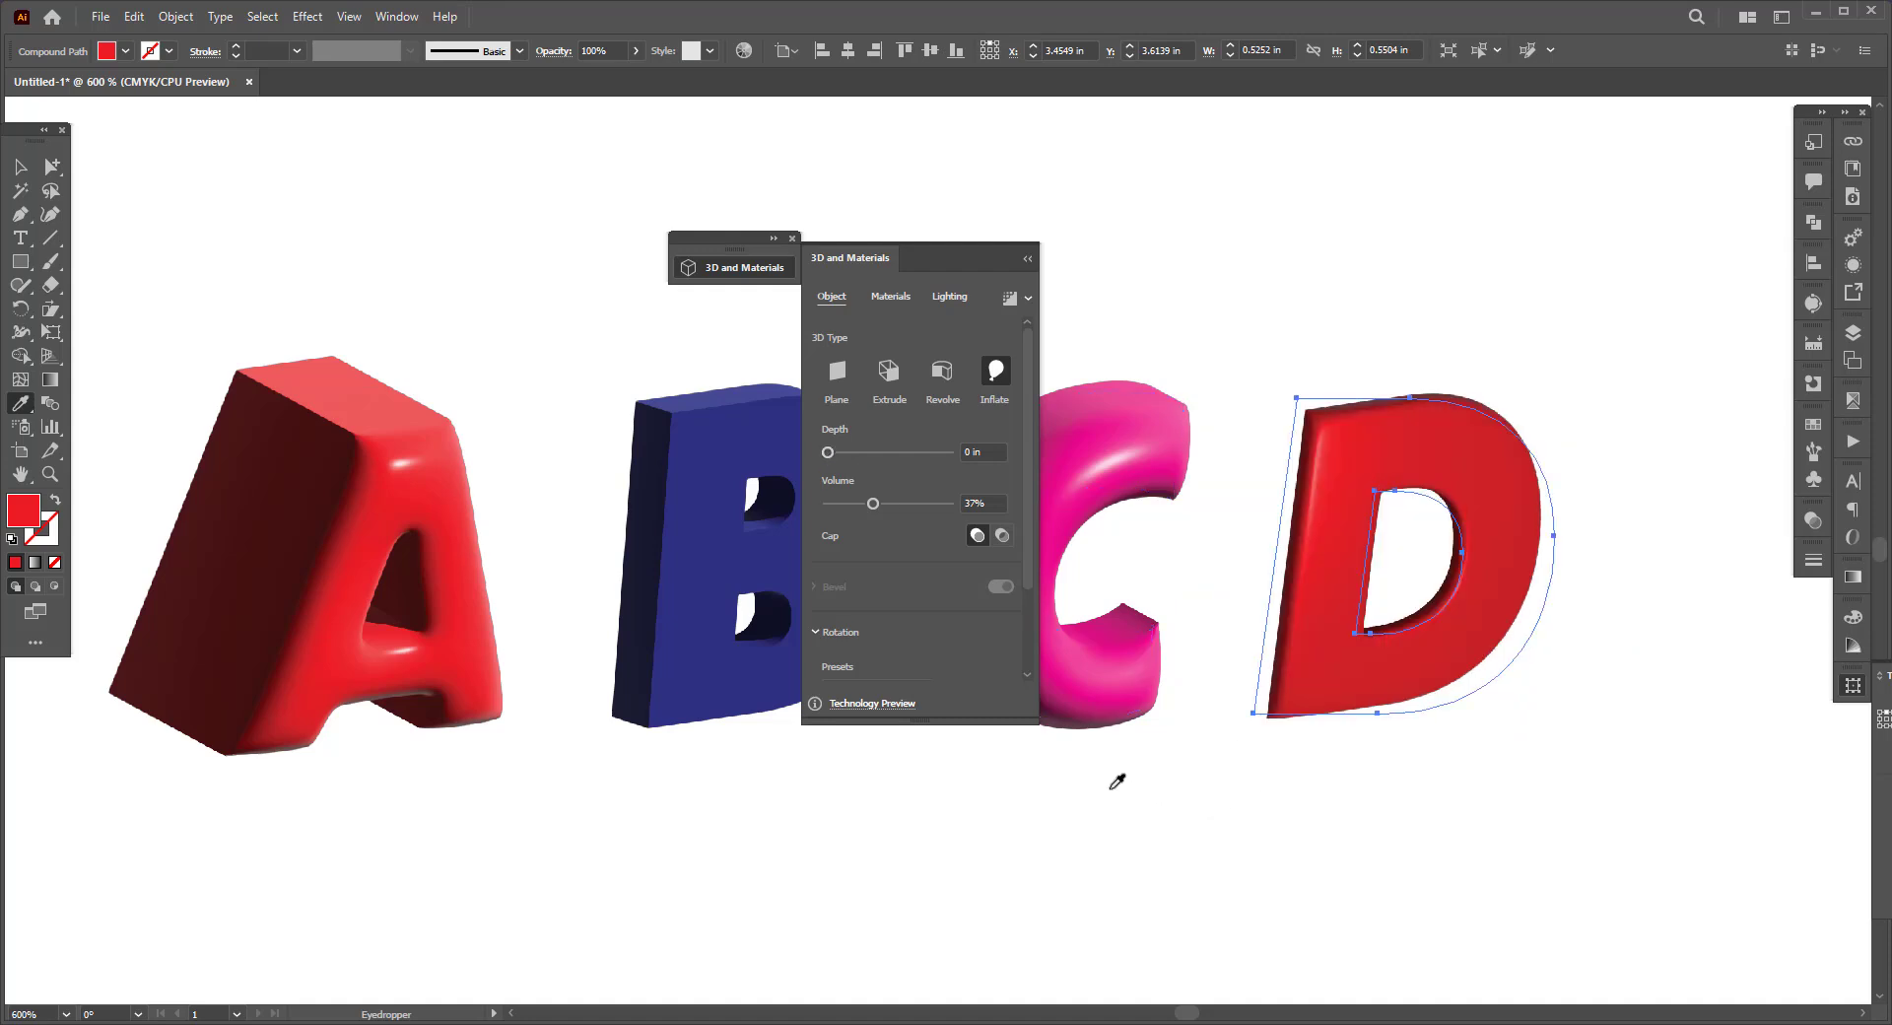
drag(874, 504, 878, 505)
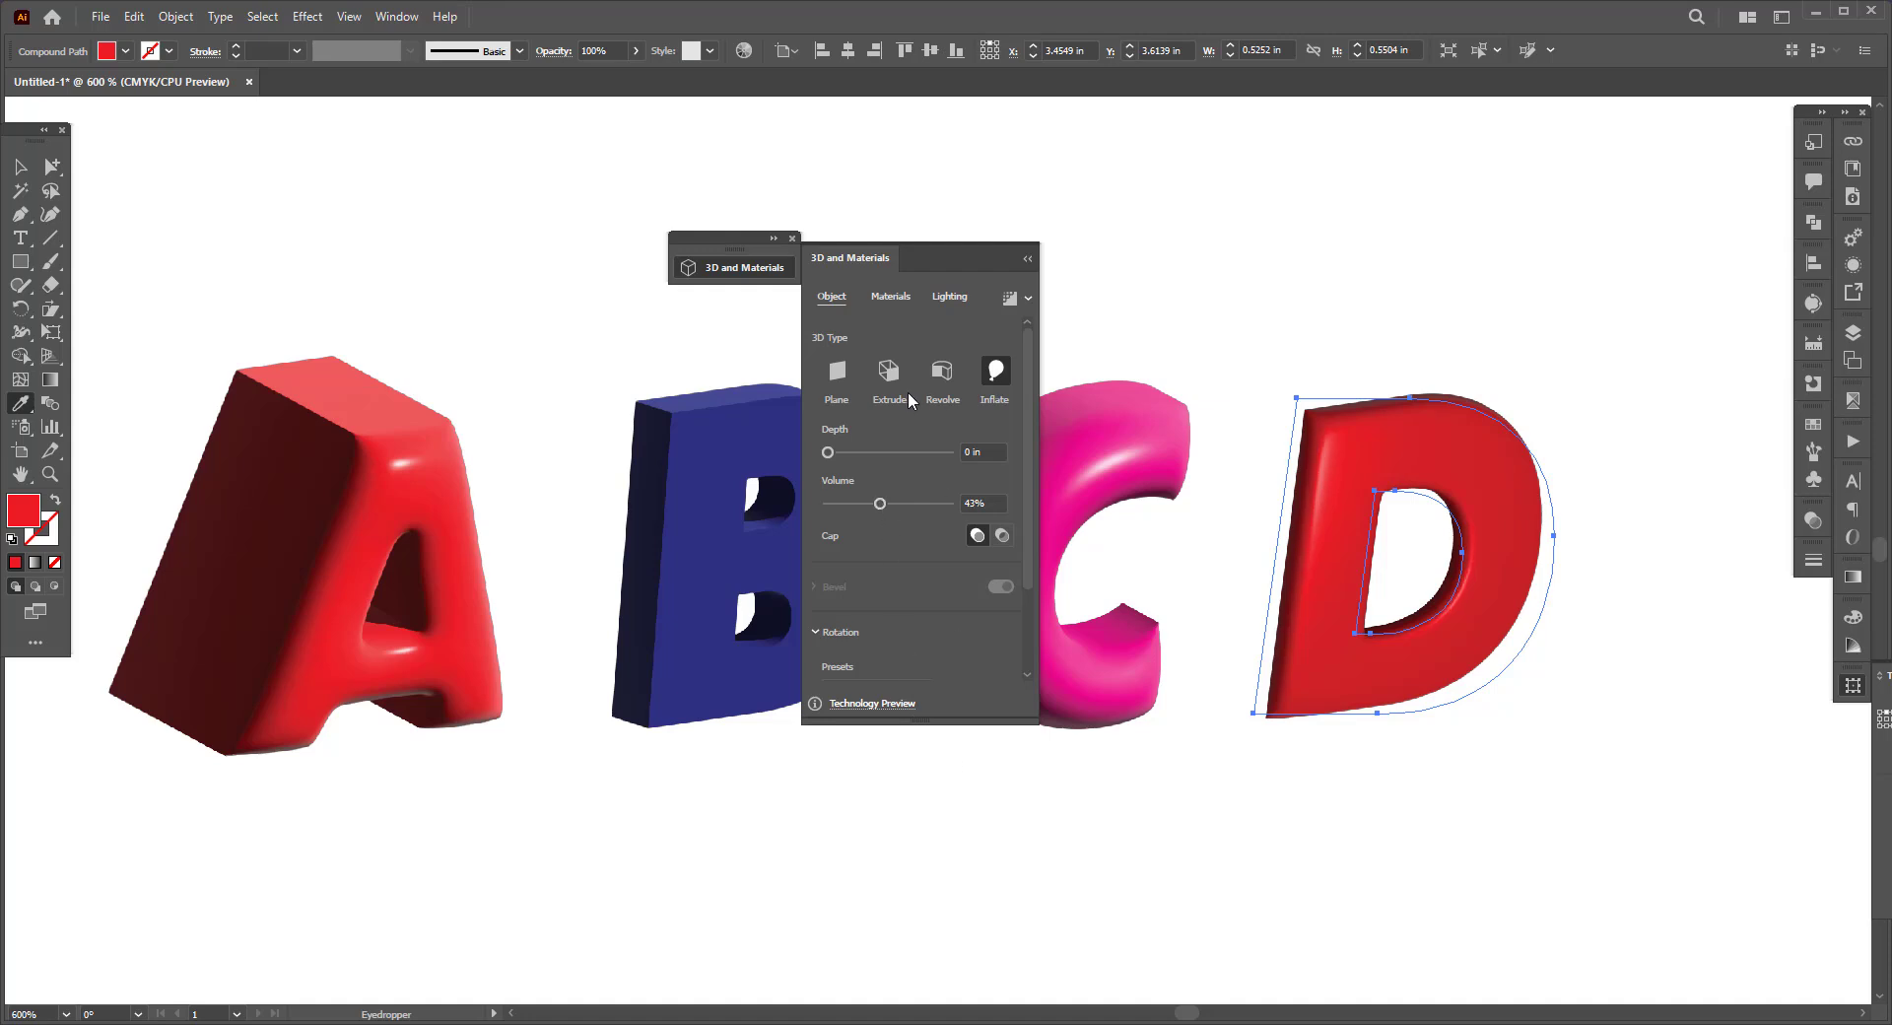
click(898, 295)
click(938, 300)
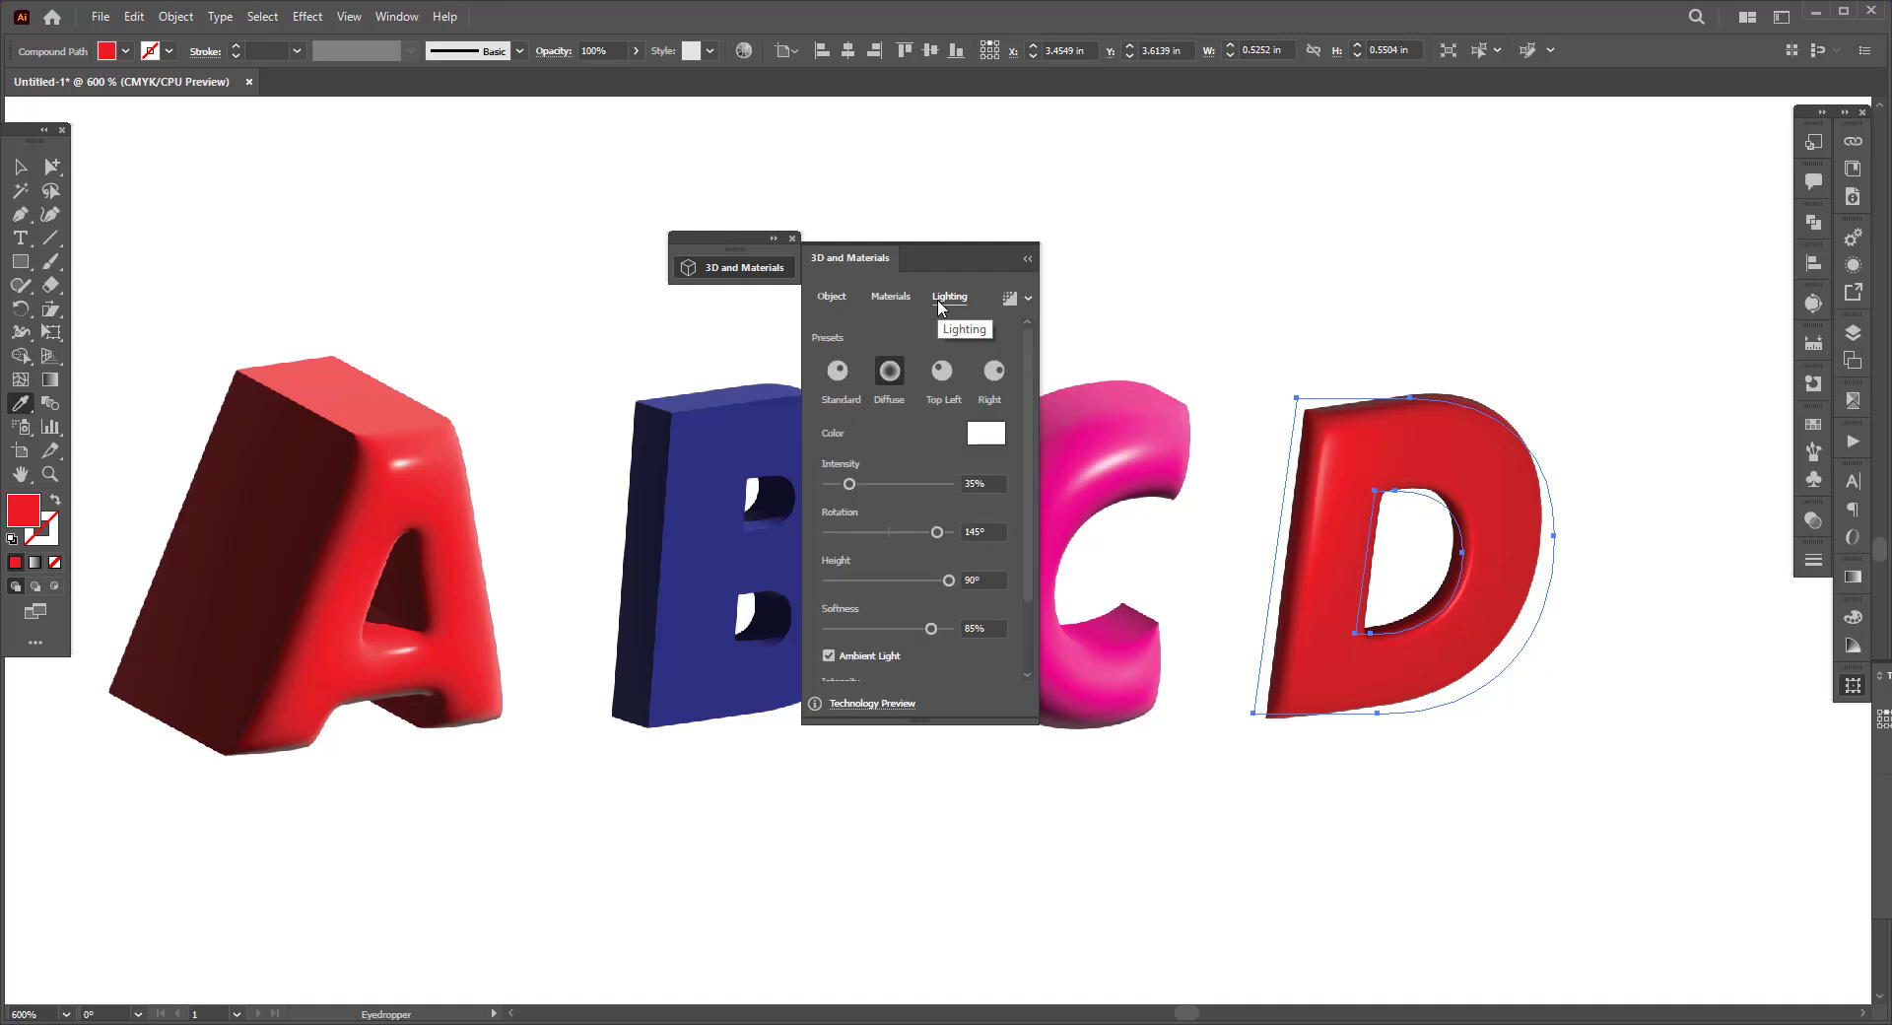
click(1229, 305)
key(ctrl+z)
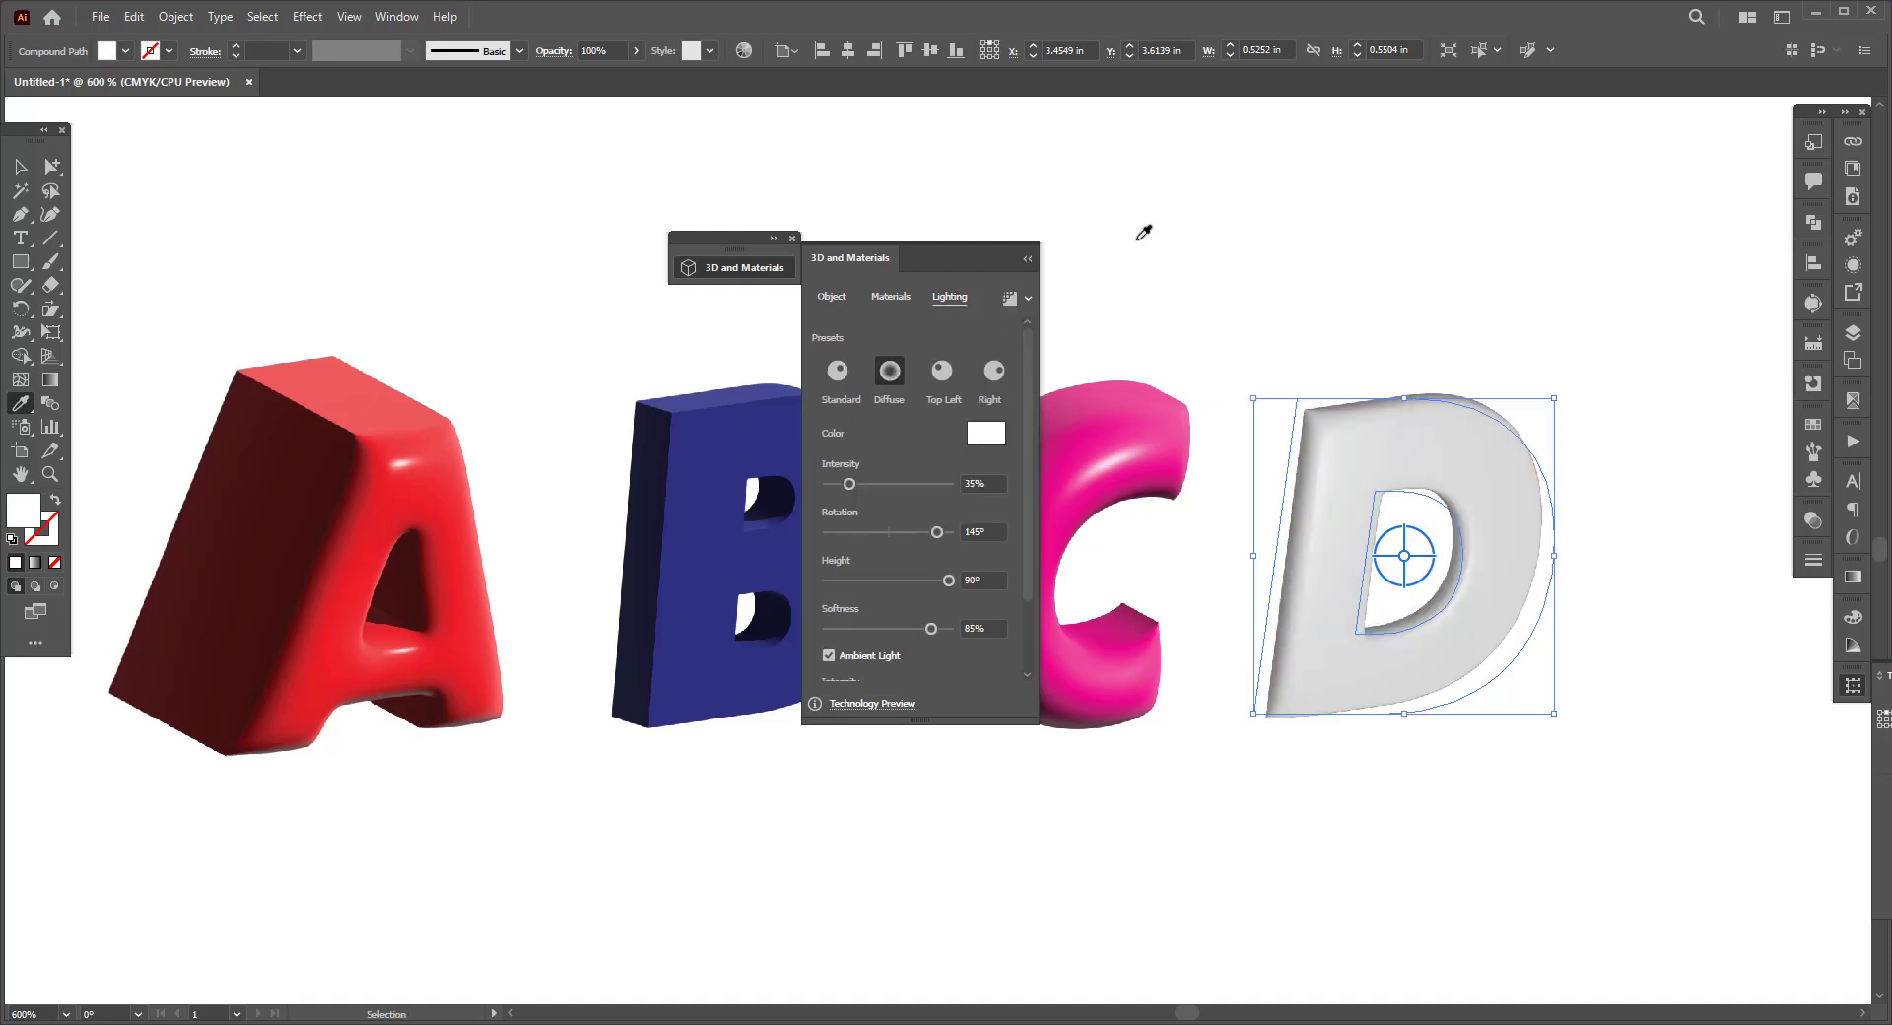
Return to the Selection tool, deselect the letter D and collapse the 3D and Materials settings.
click(20, 167)
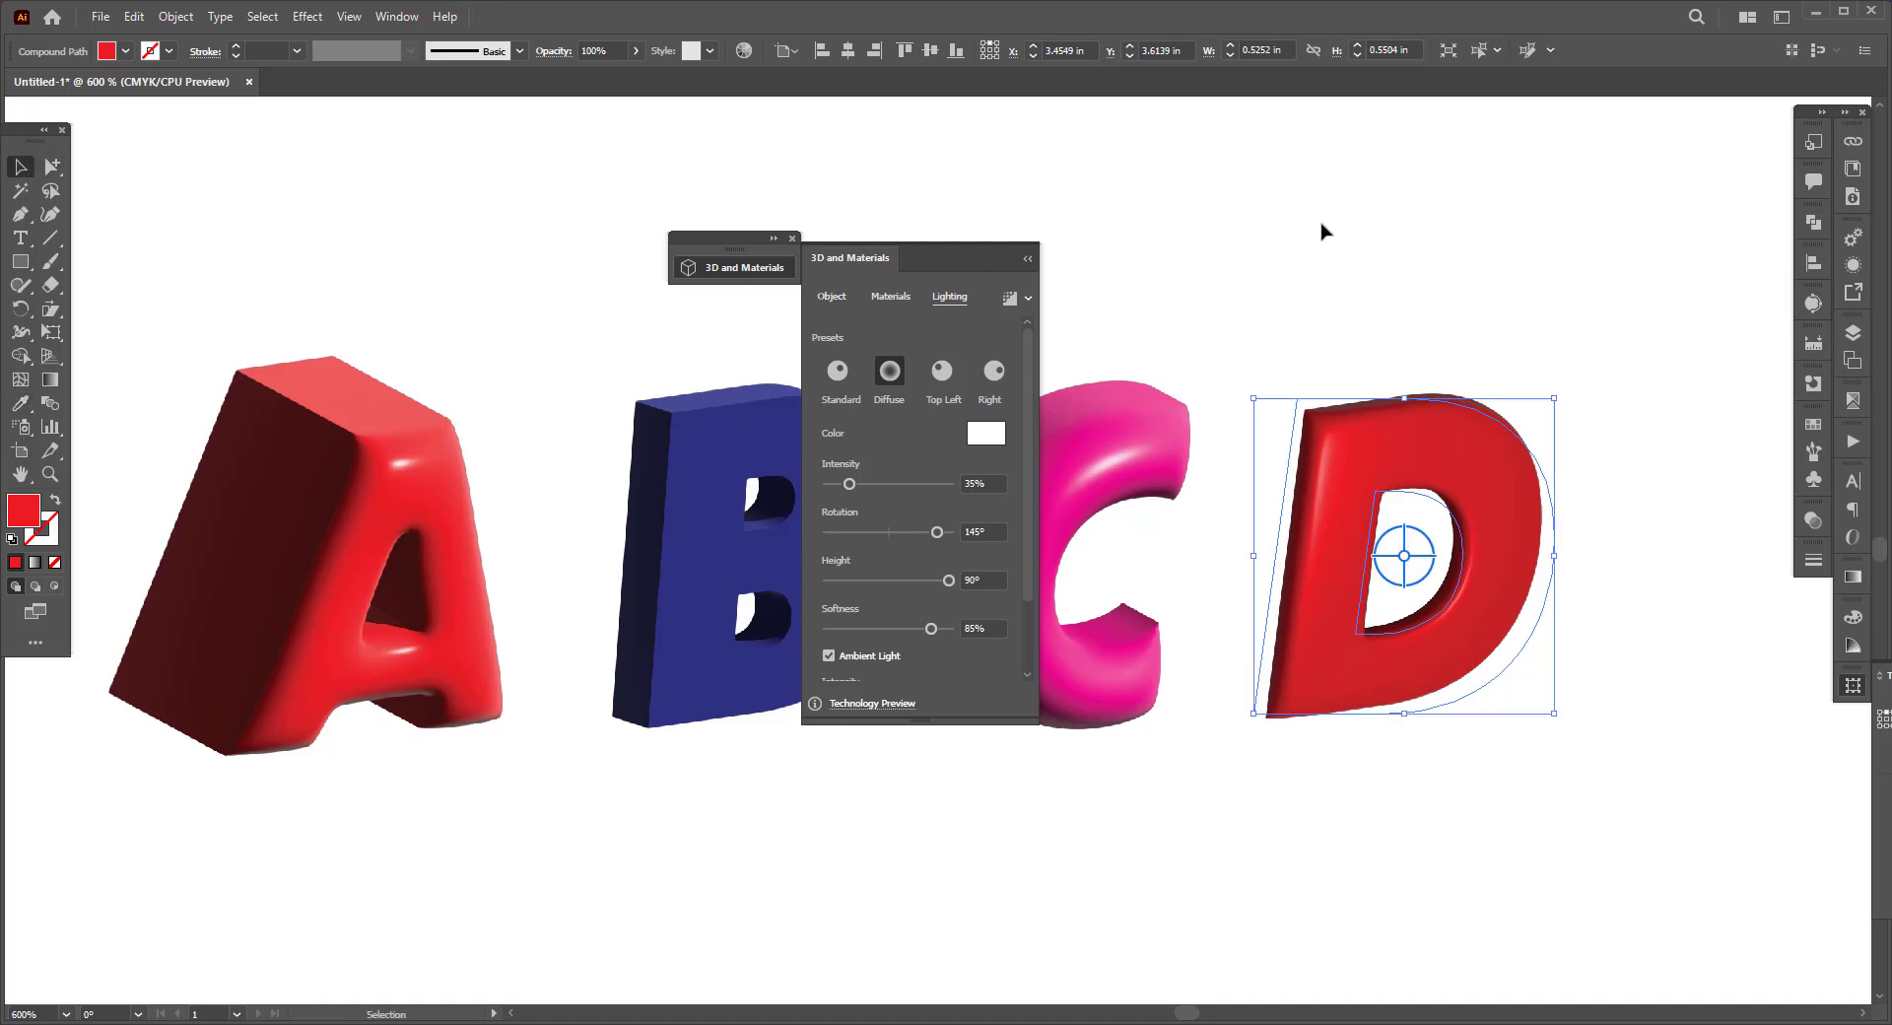
click(1316, 234)
click(1028, 258)
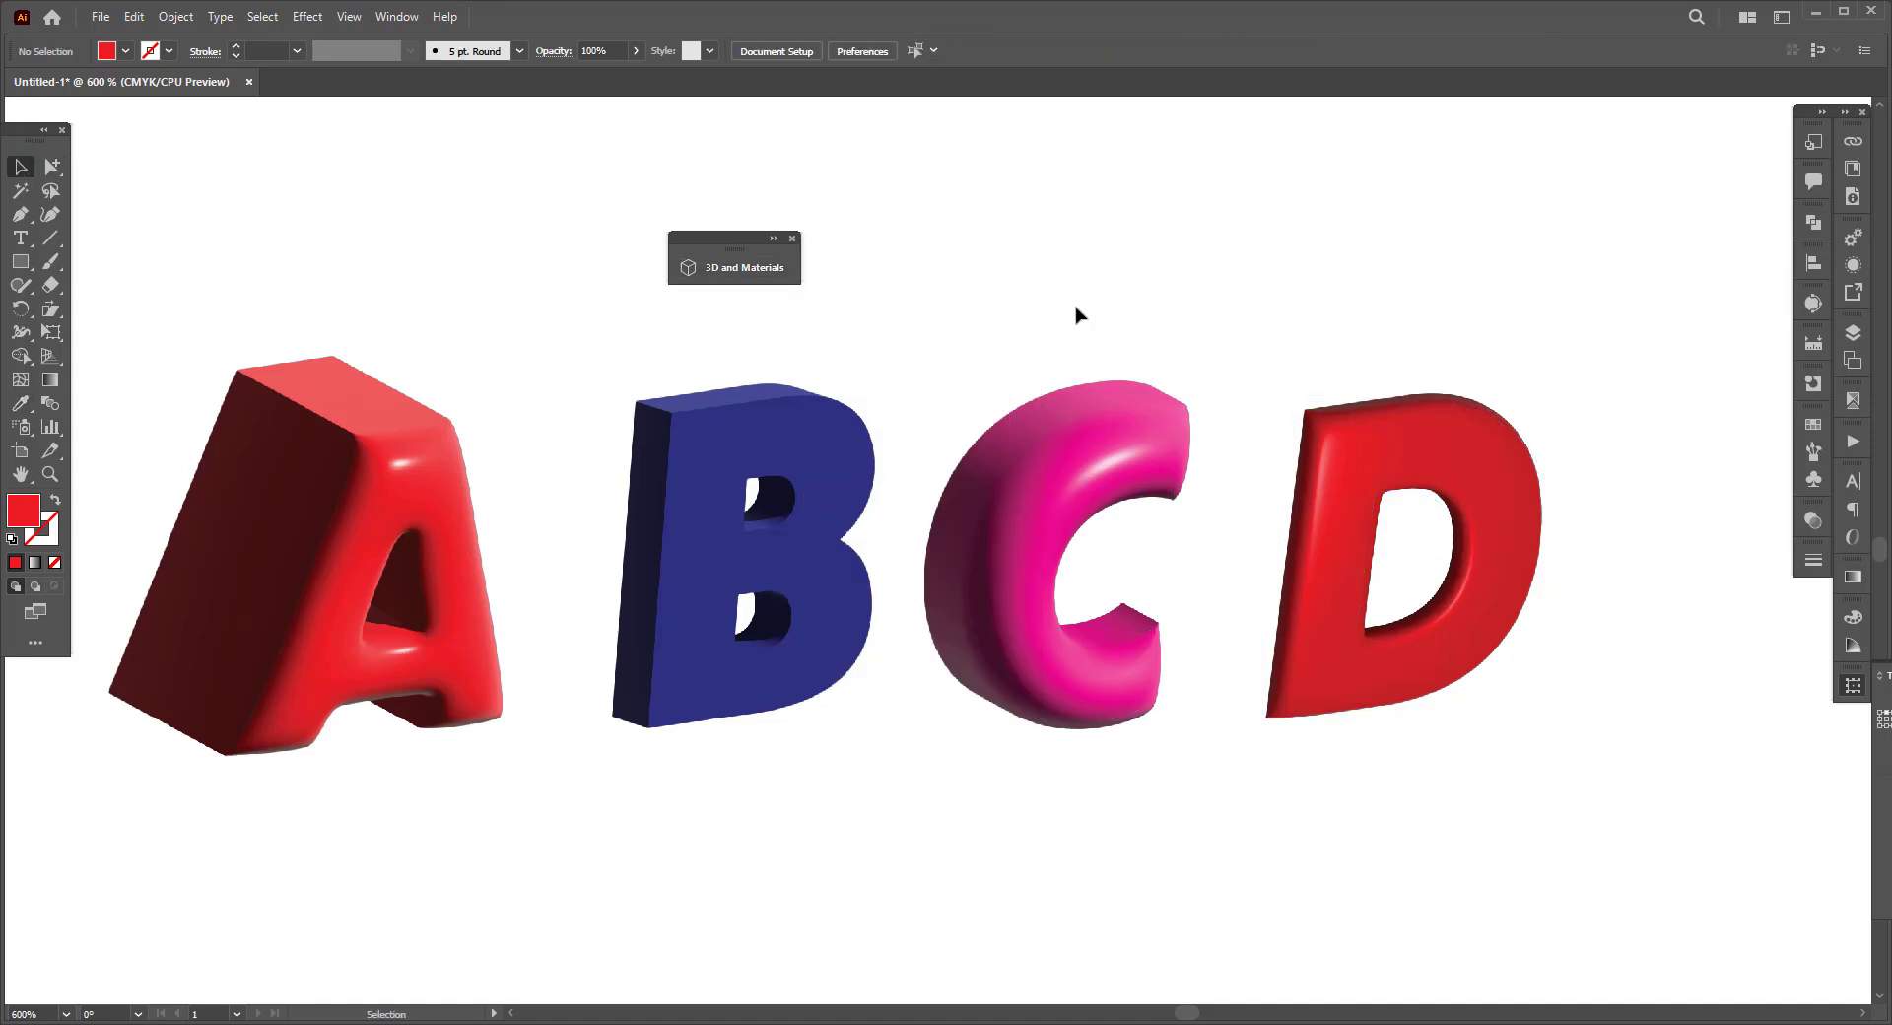
Dock the floating 3D and Materials settings between the two columns of collapsed tool settings and expand them.
scroll(1213, 313, up, 1)
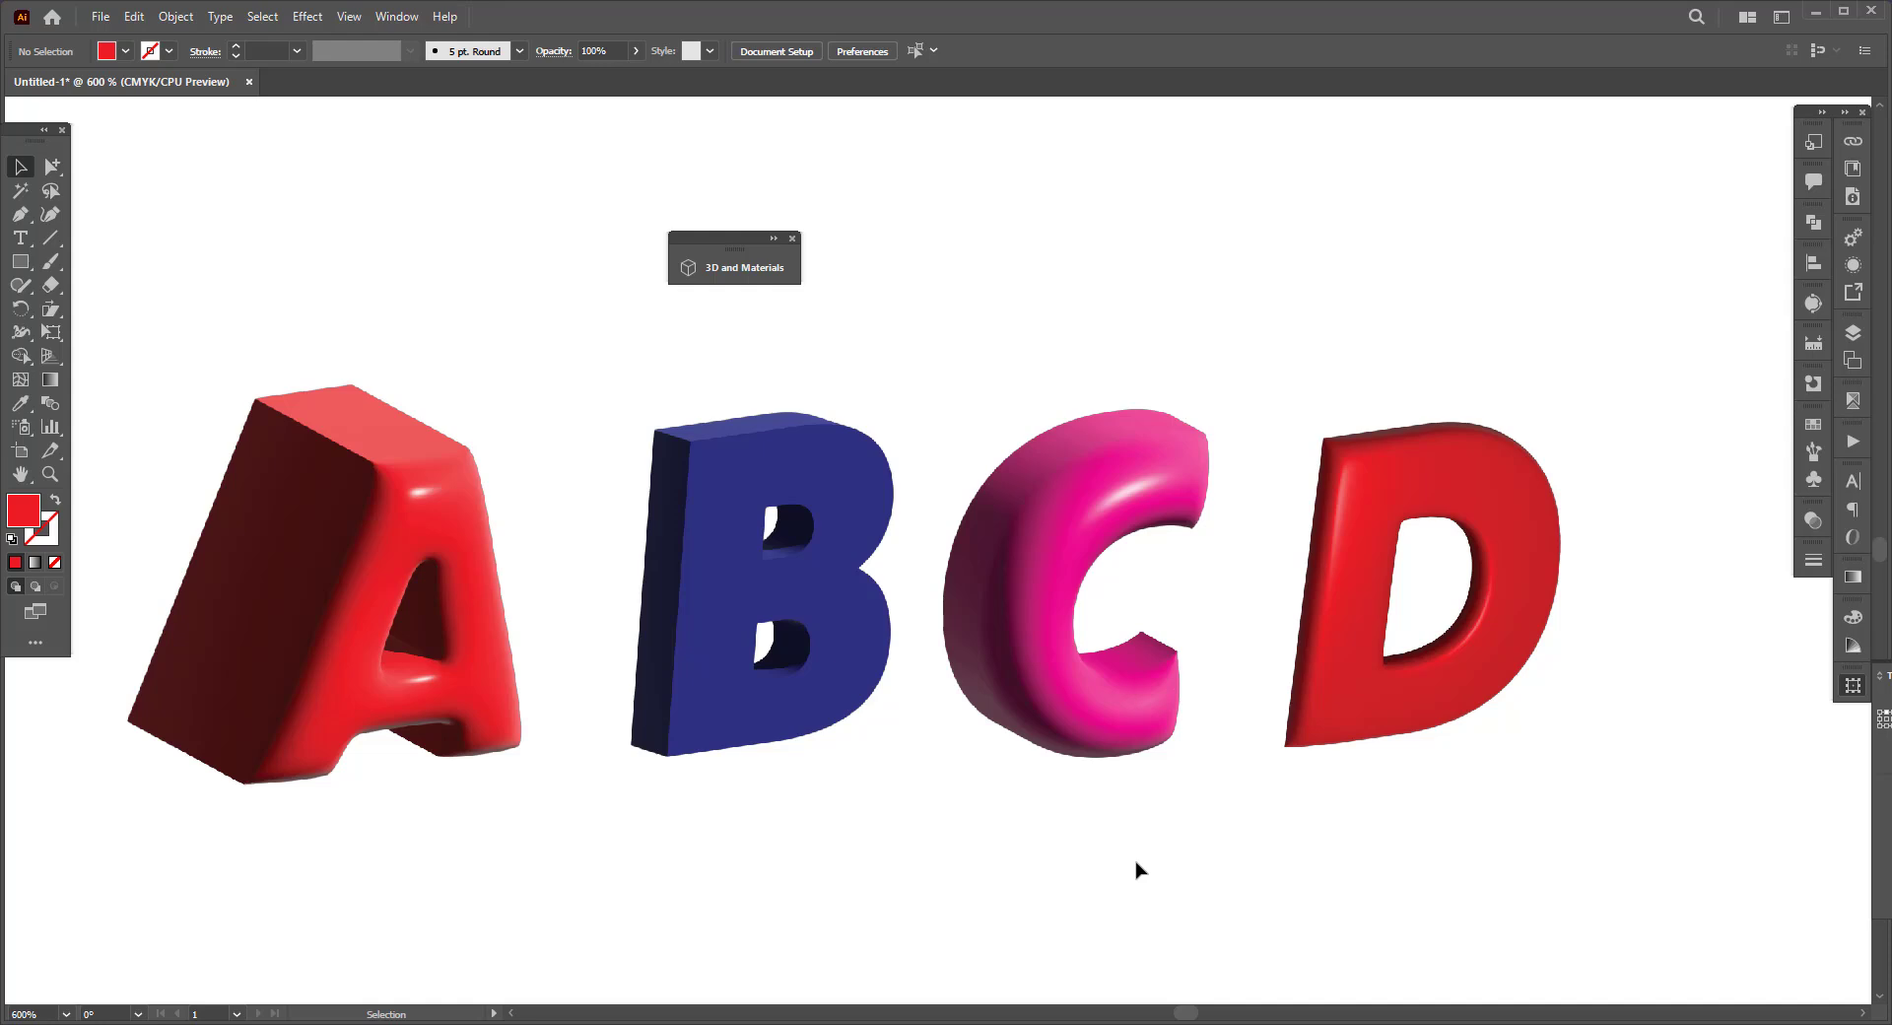
drag(696, 239, 1818, 573)
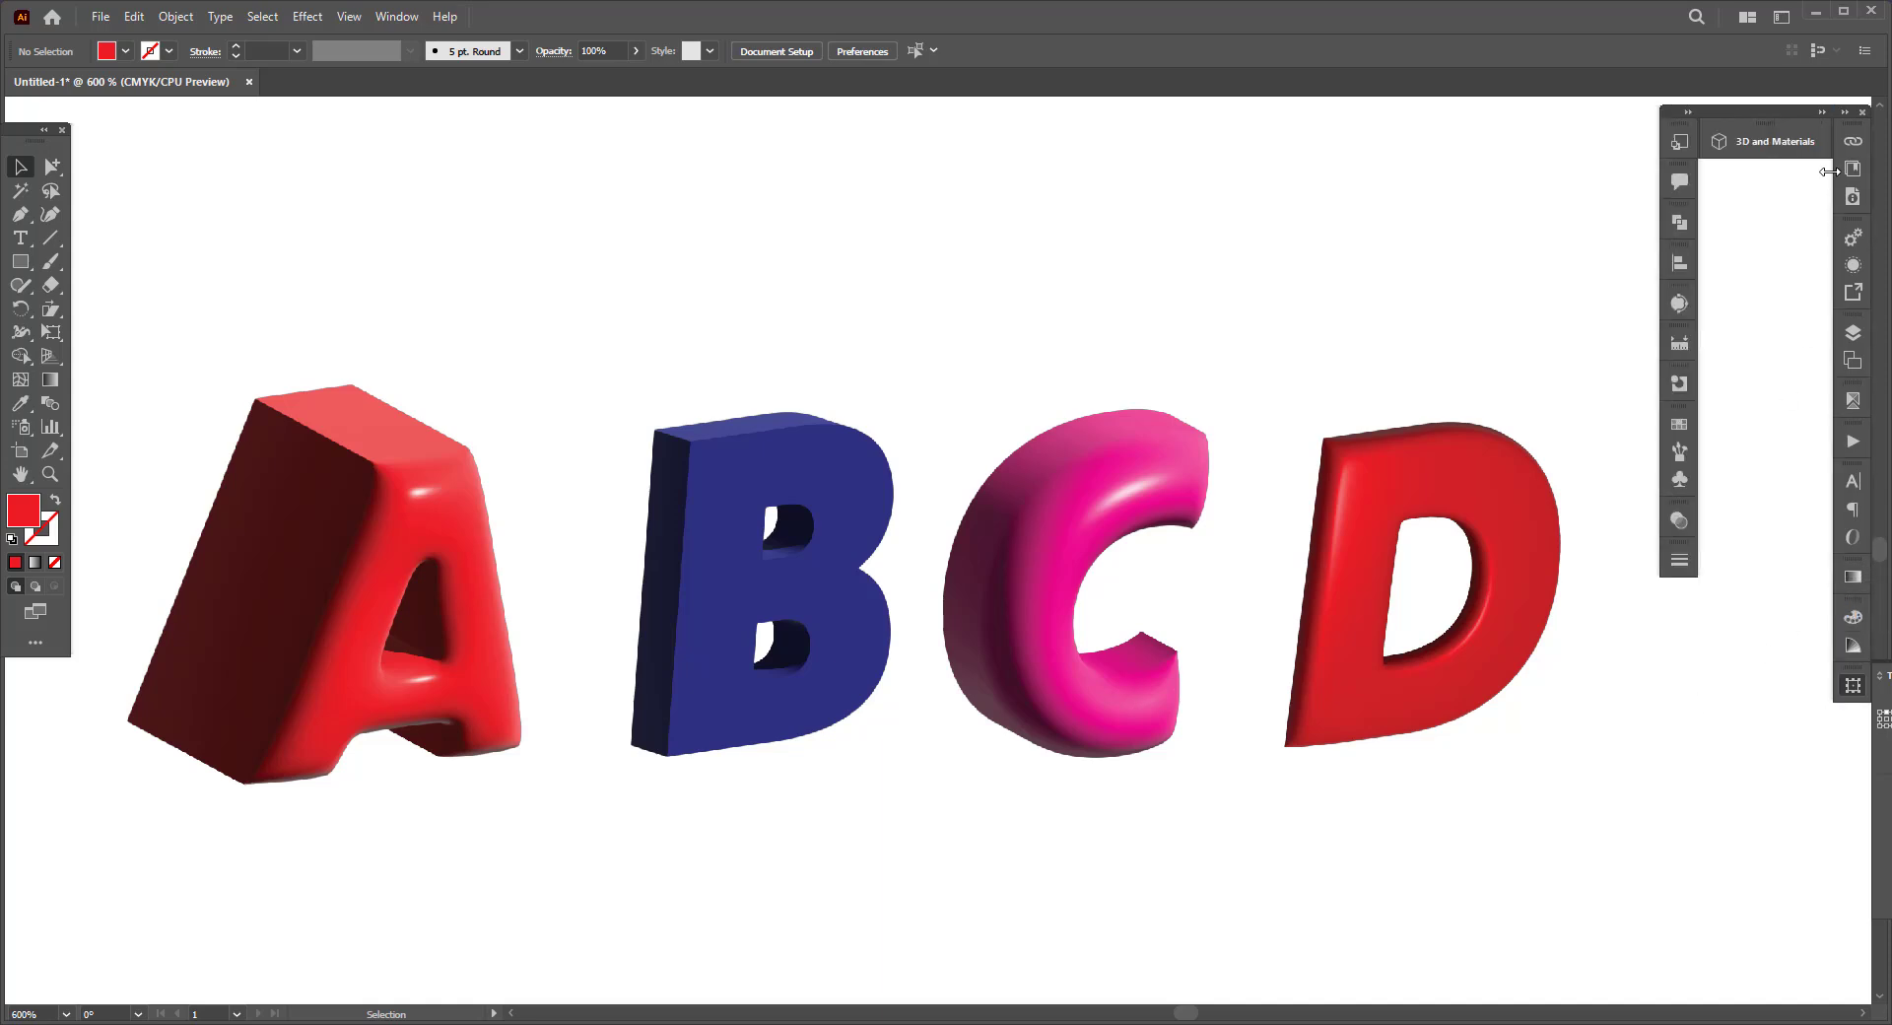
click(1823, 112)
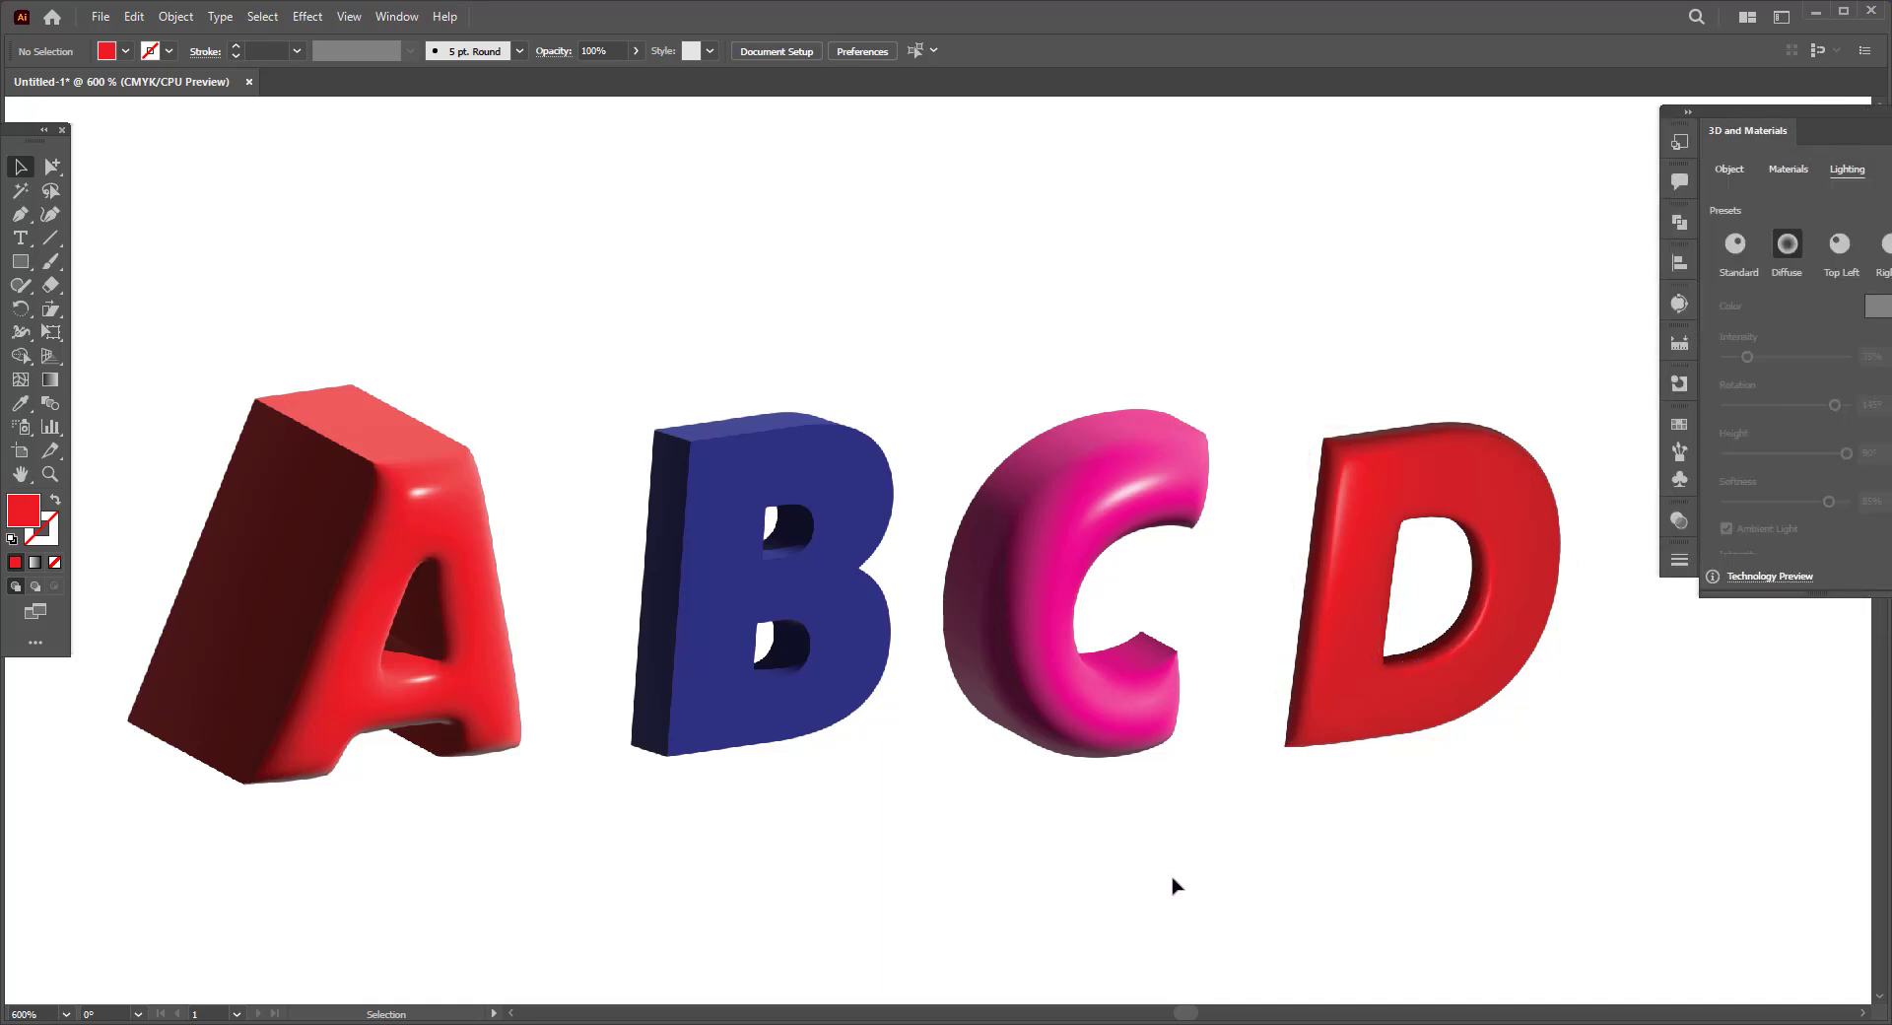
Move the letter B slightly closer to the letter A and deselect it.
key(space)
drag(1116, 857, 1109, 844)
drag(872, 653, 855, 651)
click(1203, 821)
key(space)
drag(1203, 821, 1153, 815)
key(space)
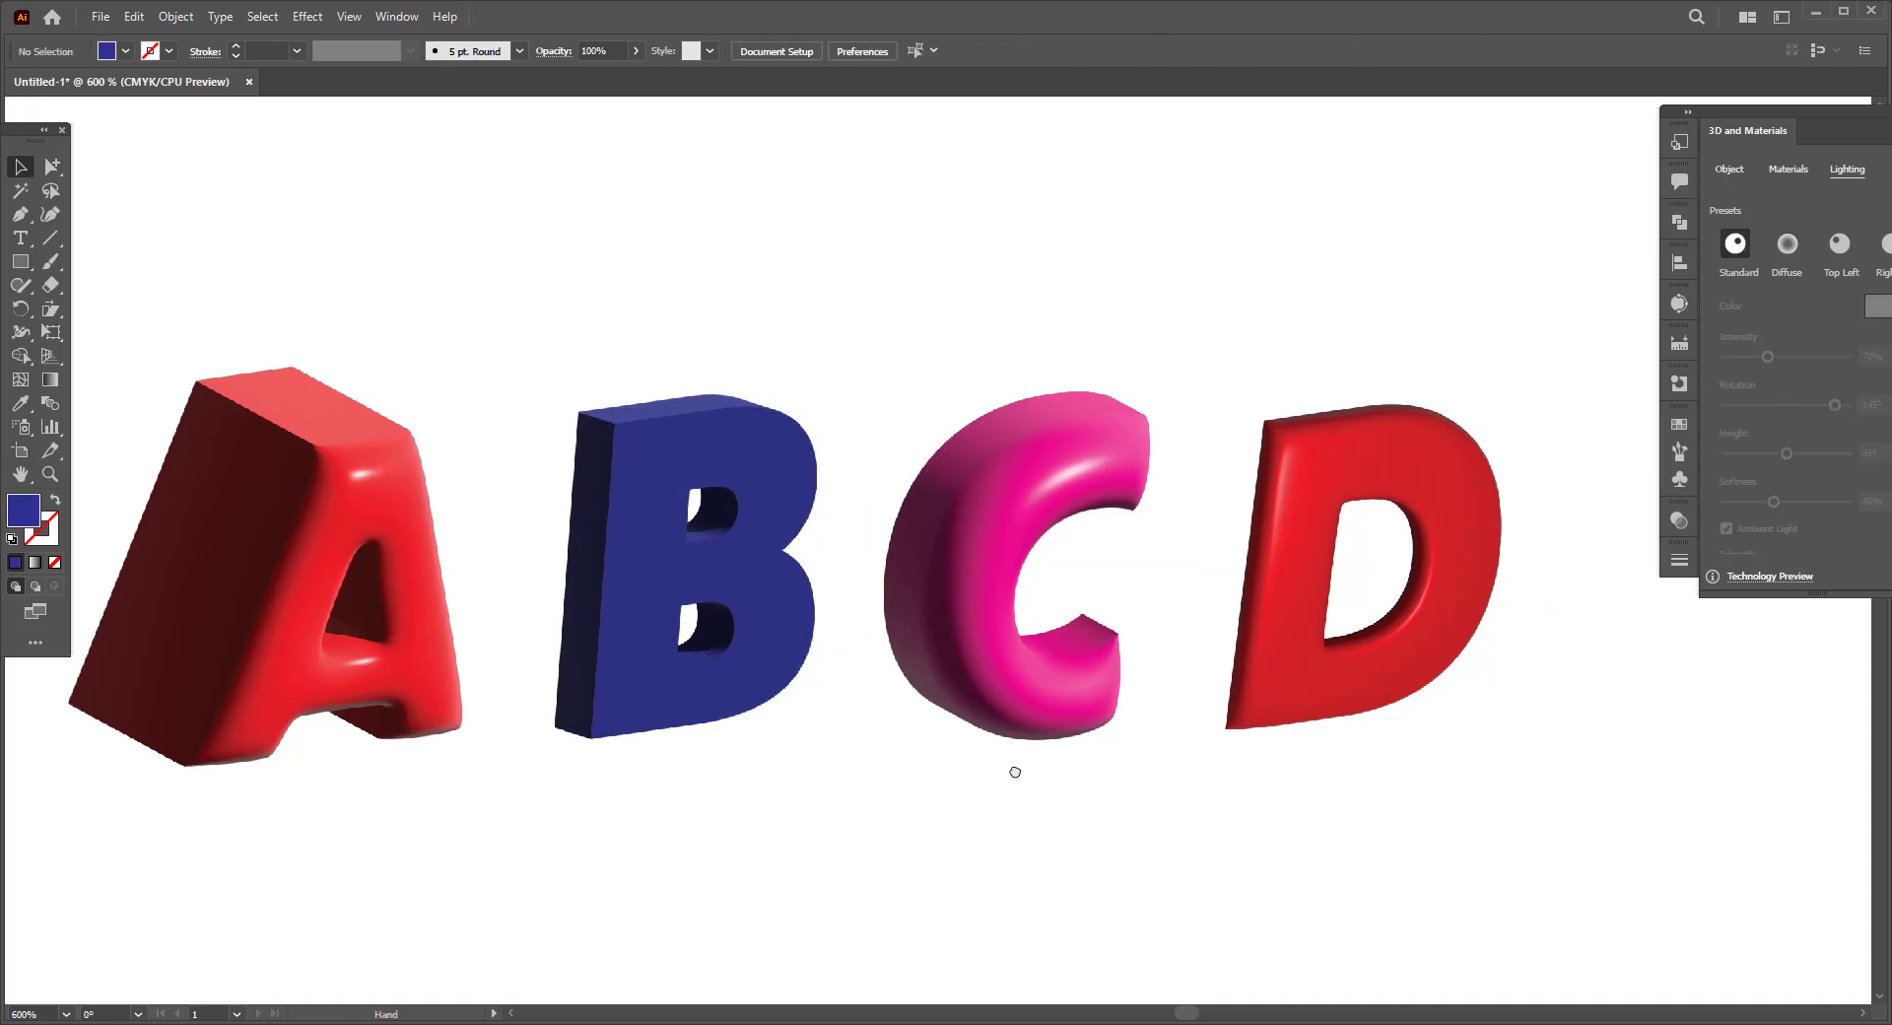
drag(1013, 773, 1031, 787)
Collapse the 3D and Materials settings, widen the adjacent icon column to show labels, and move the whole group clear of the letters.
drag(1835, 121, 1754, 100)
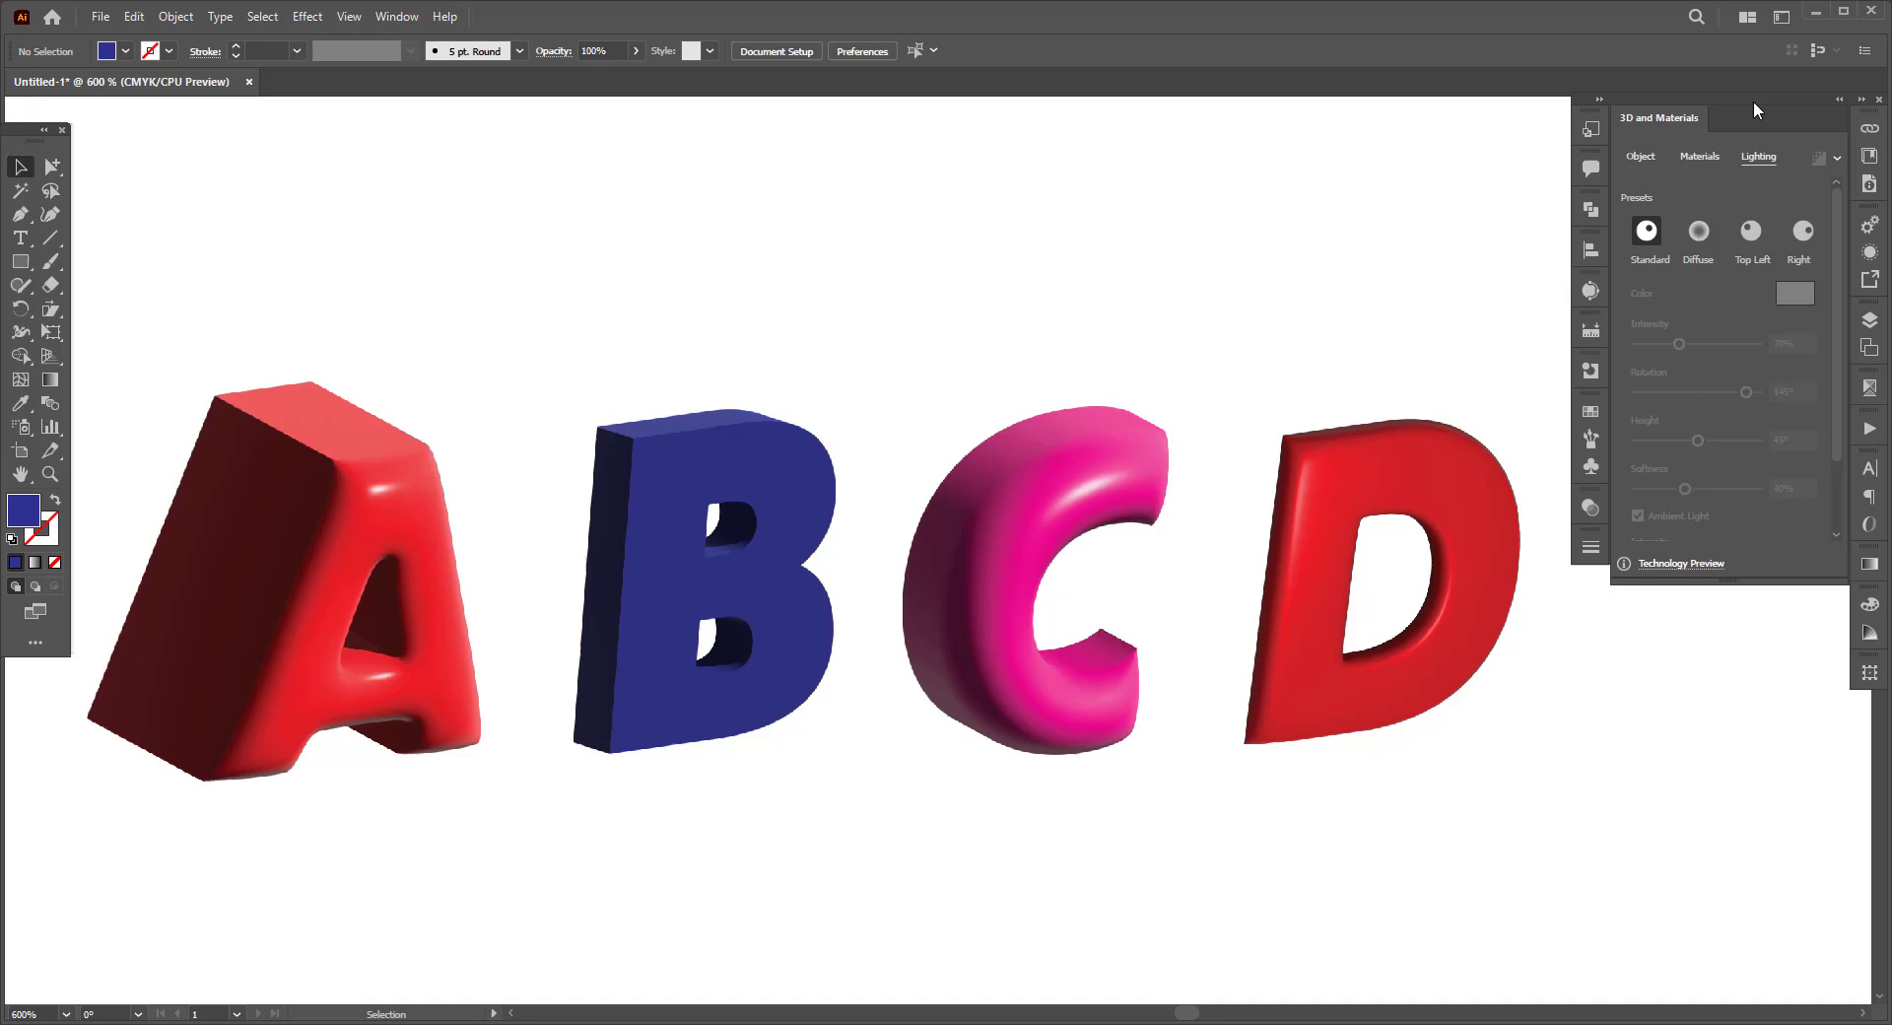
click(1830, 99)
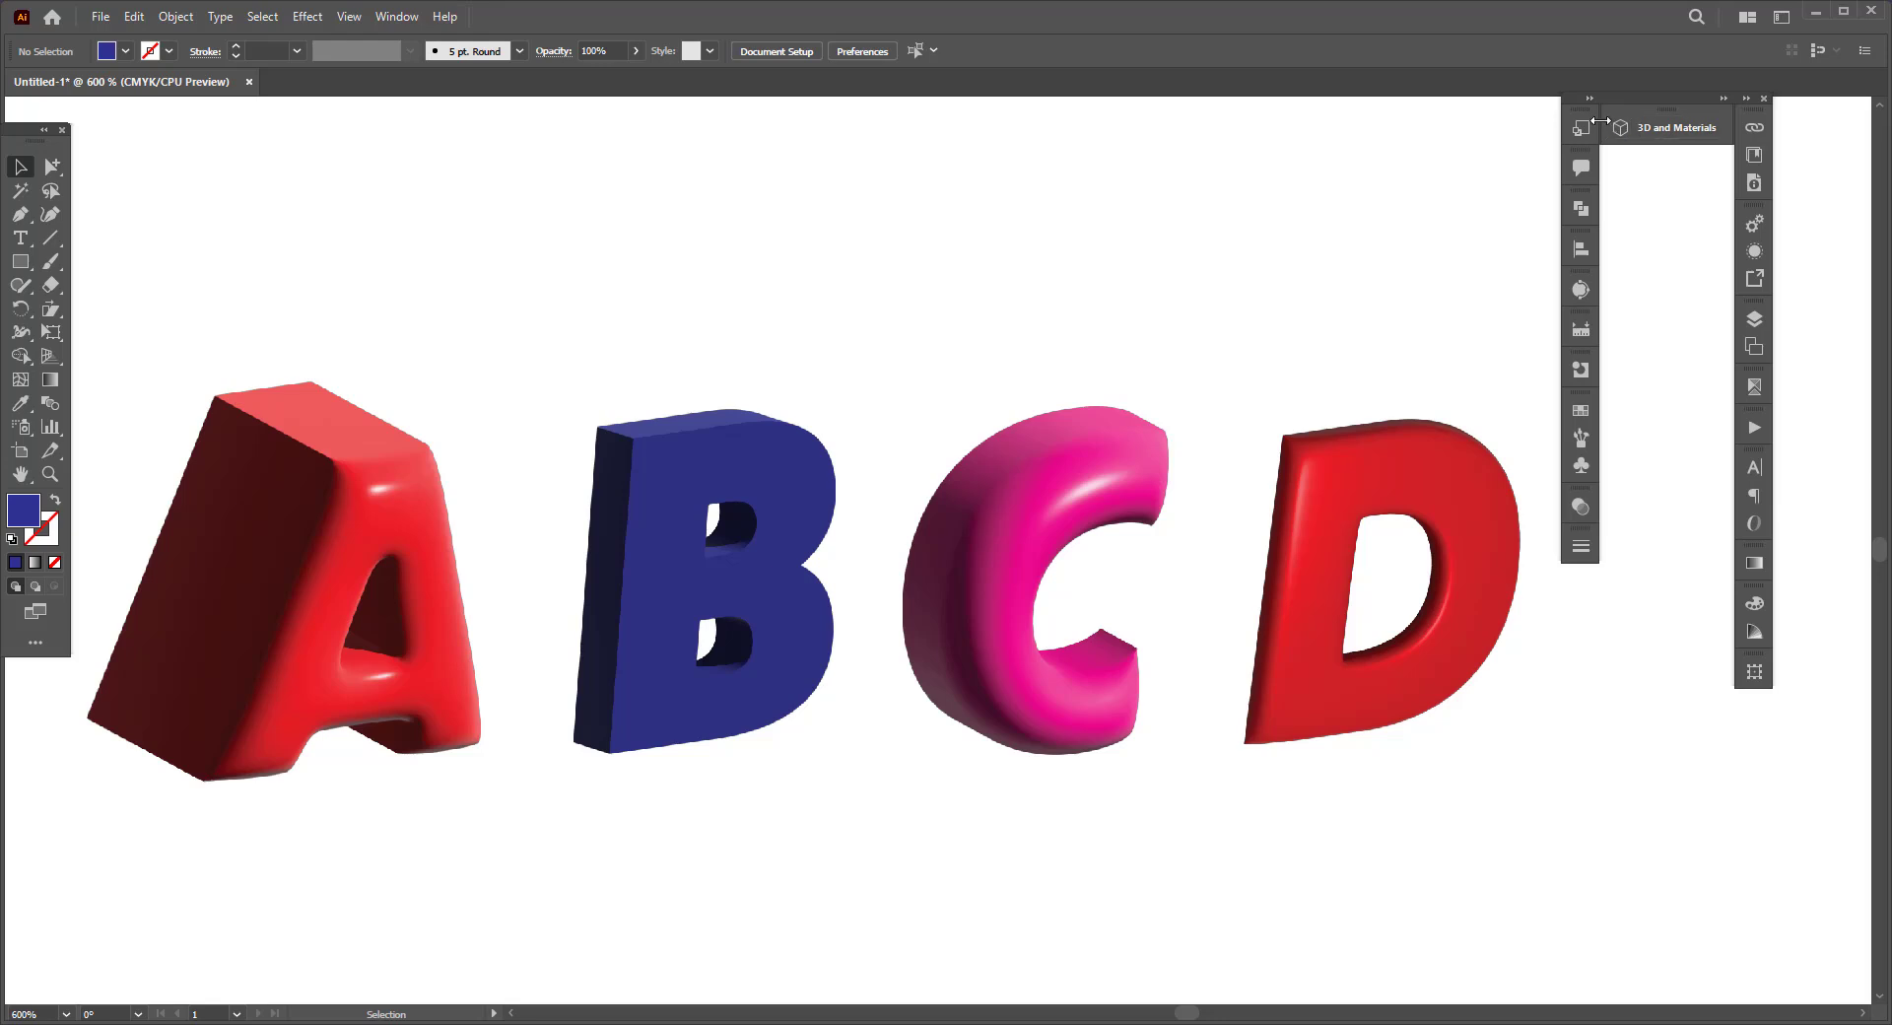
mouse_move(1651, 121)
mouse_down()
mouse_move(1735, 119)
mouse_move(1635, 119)
mouse_move(1646, 91)
mouse_up()
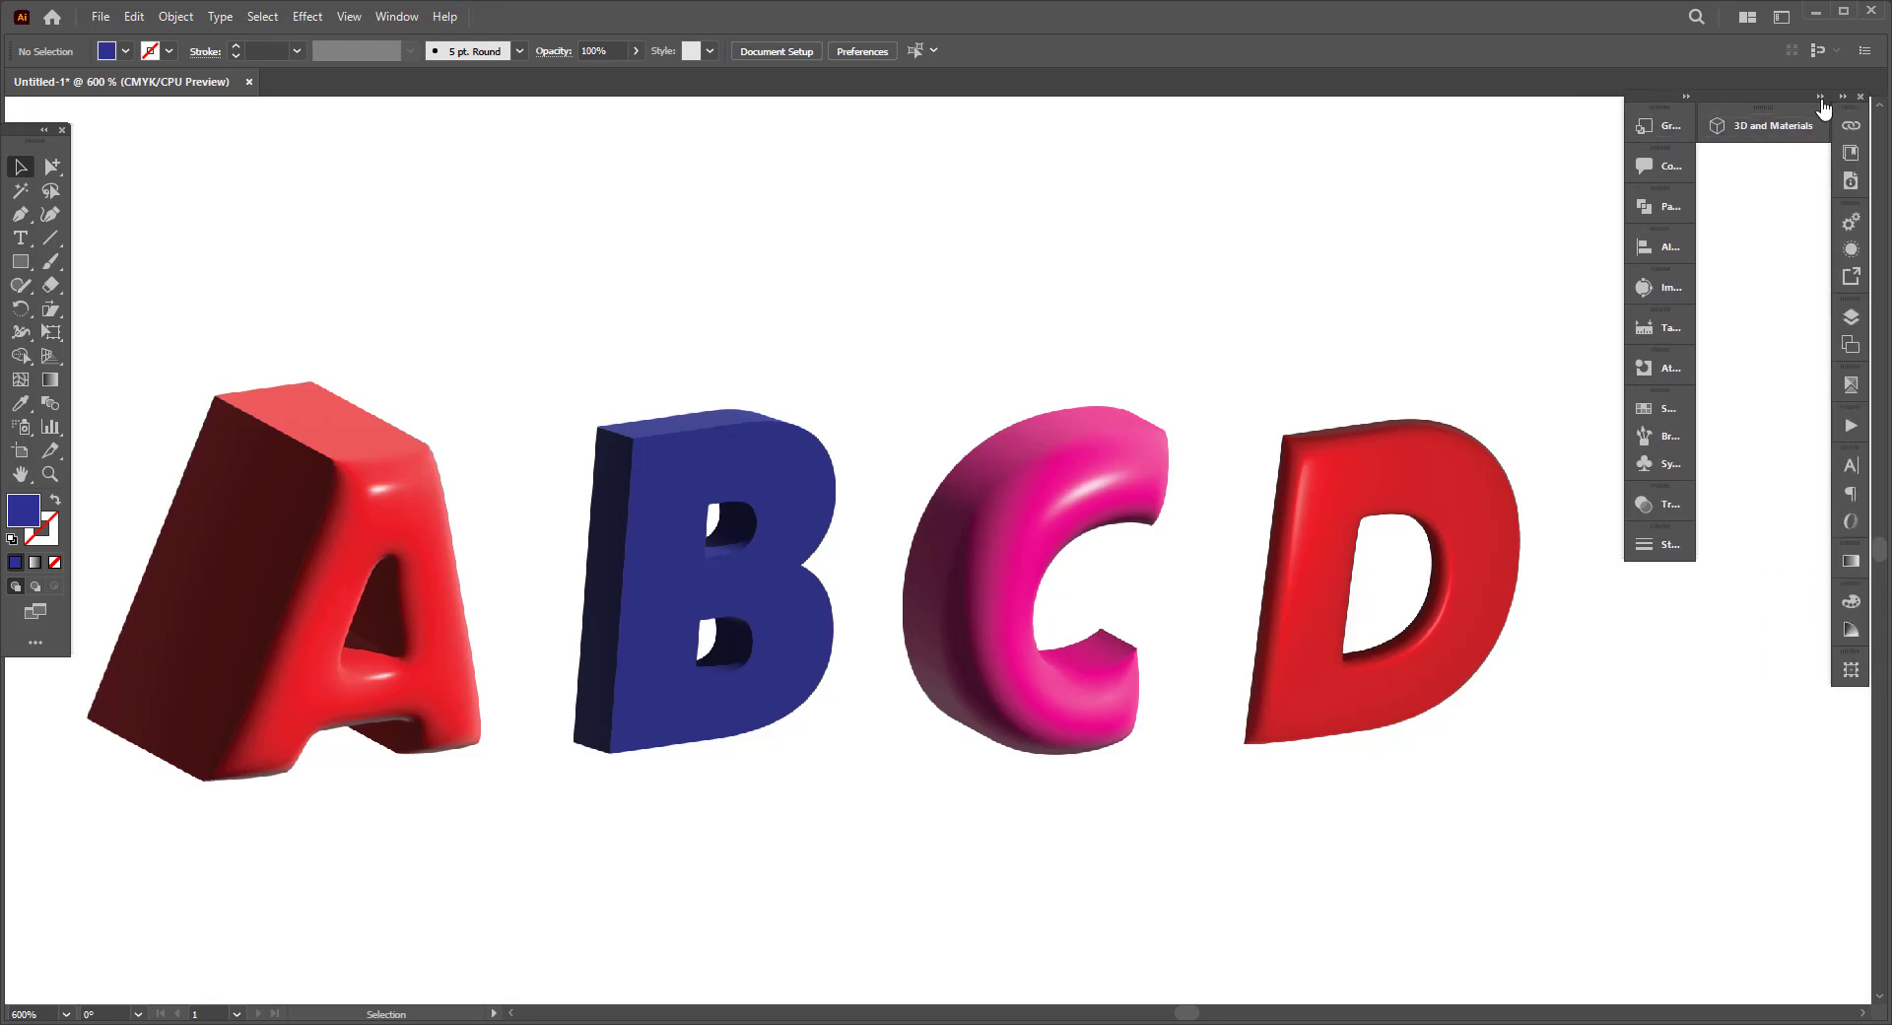
click(1825, 101)
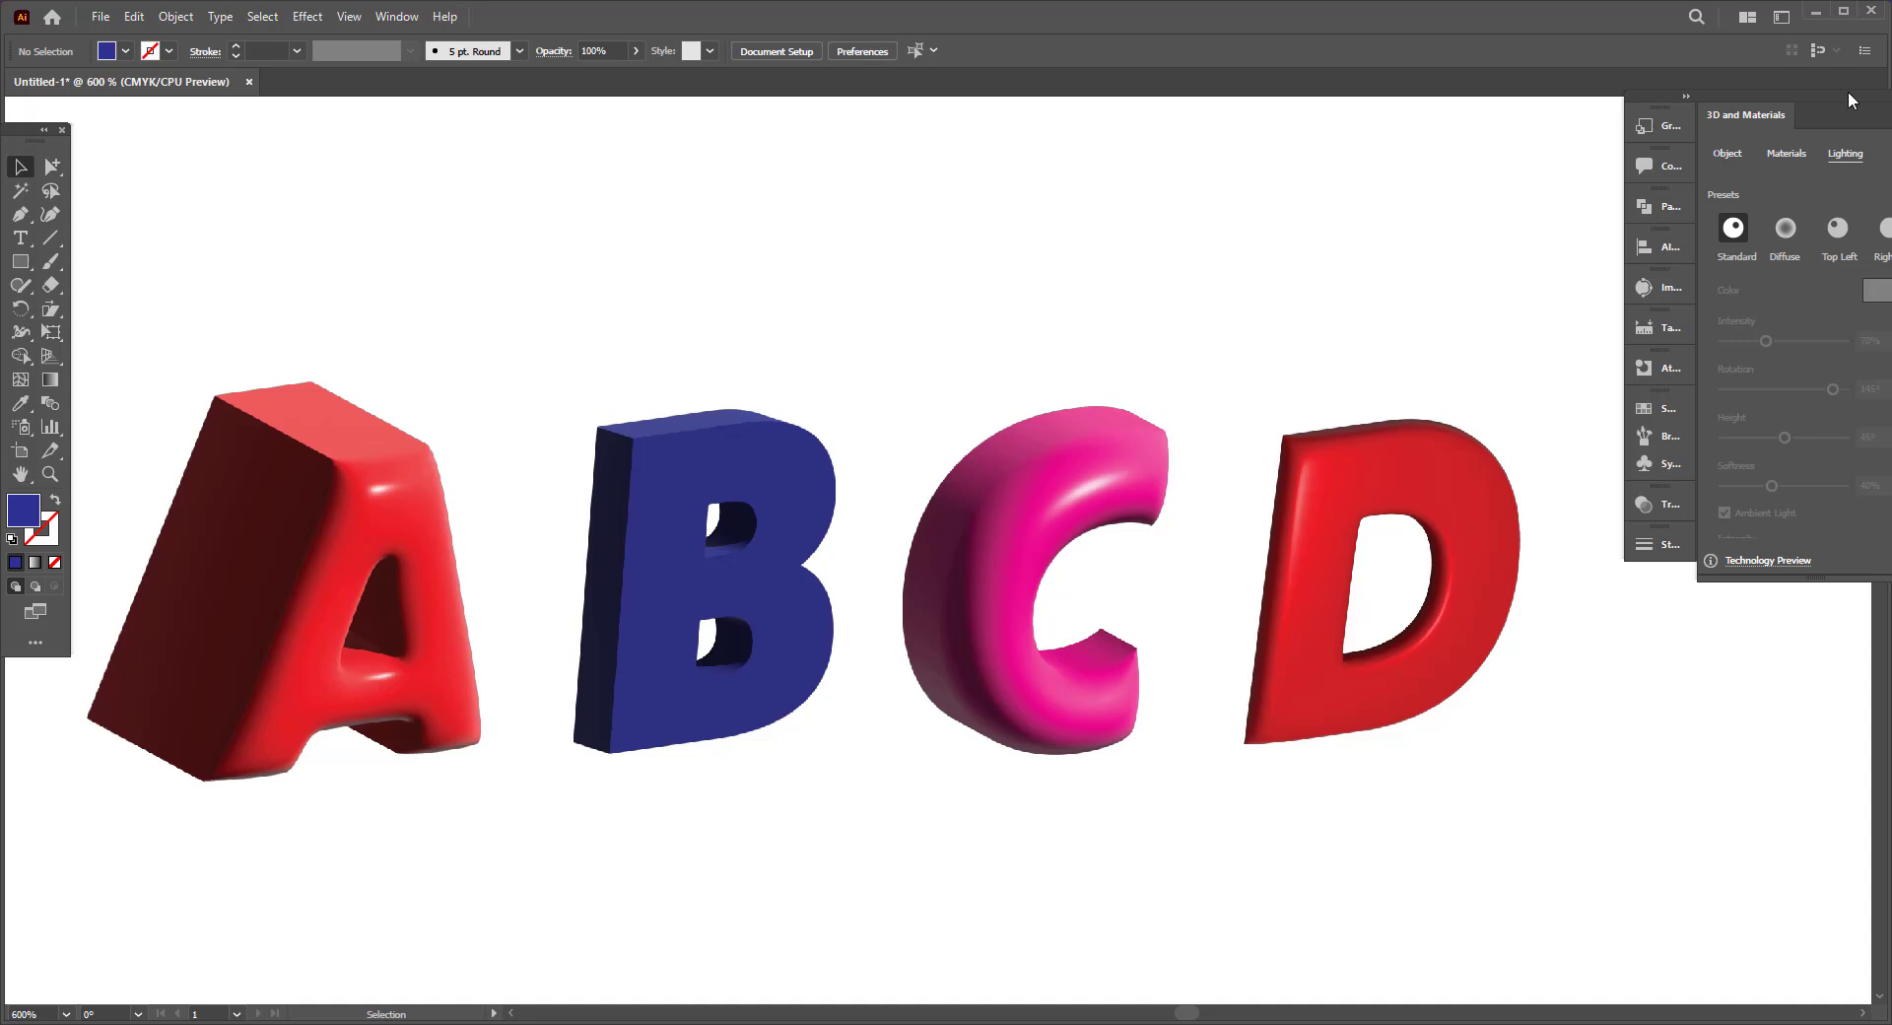
drag(1845, 98, 1672, 67)
click(1750, 60)
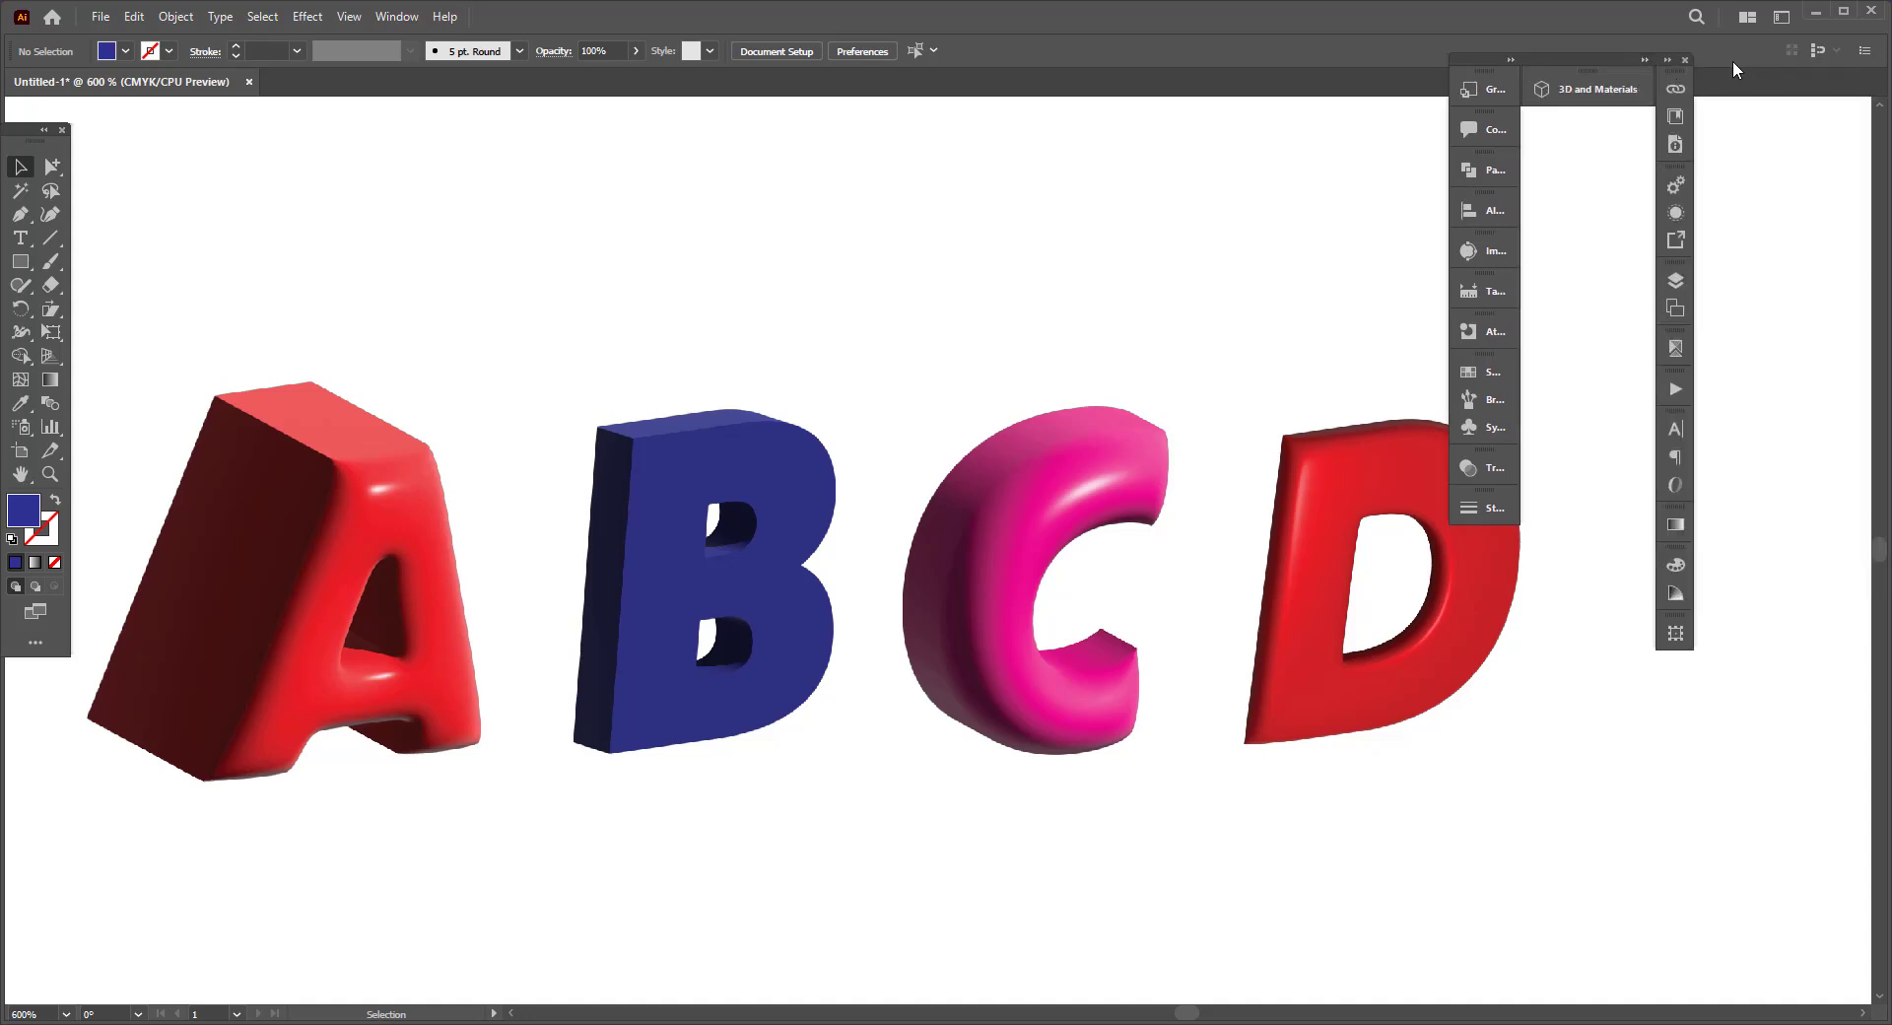
drag(1701, 63, 1746, 81)
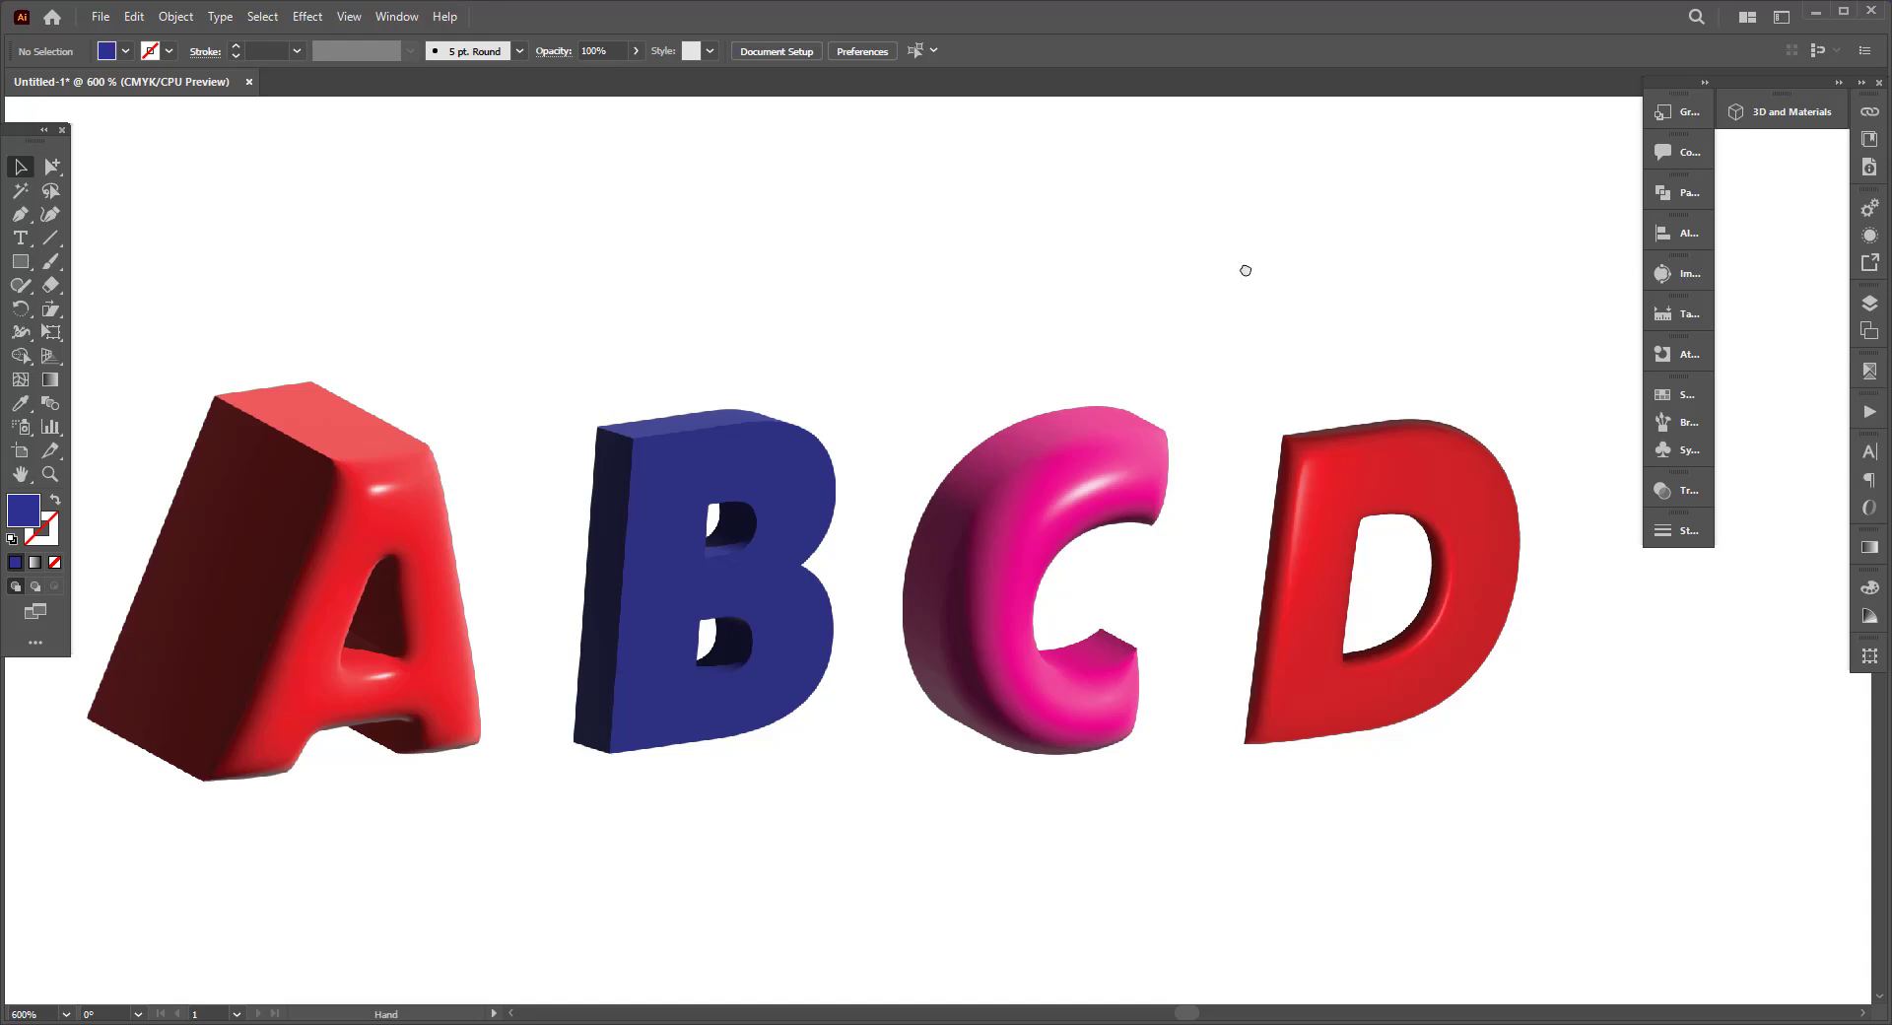
drag(1245, 270, 1280, 275)
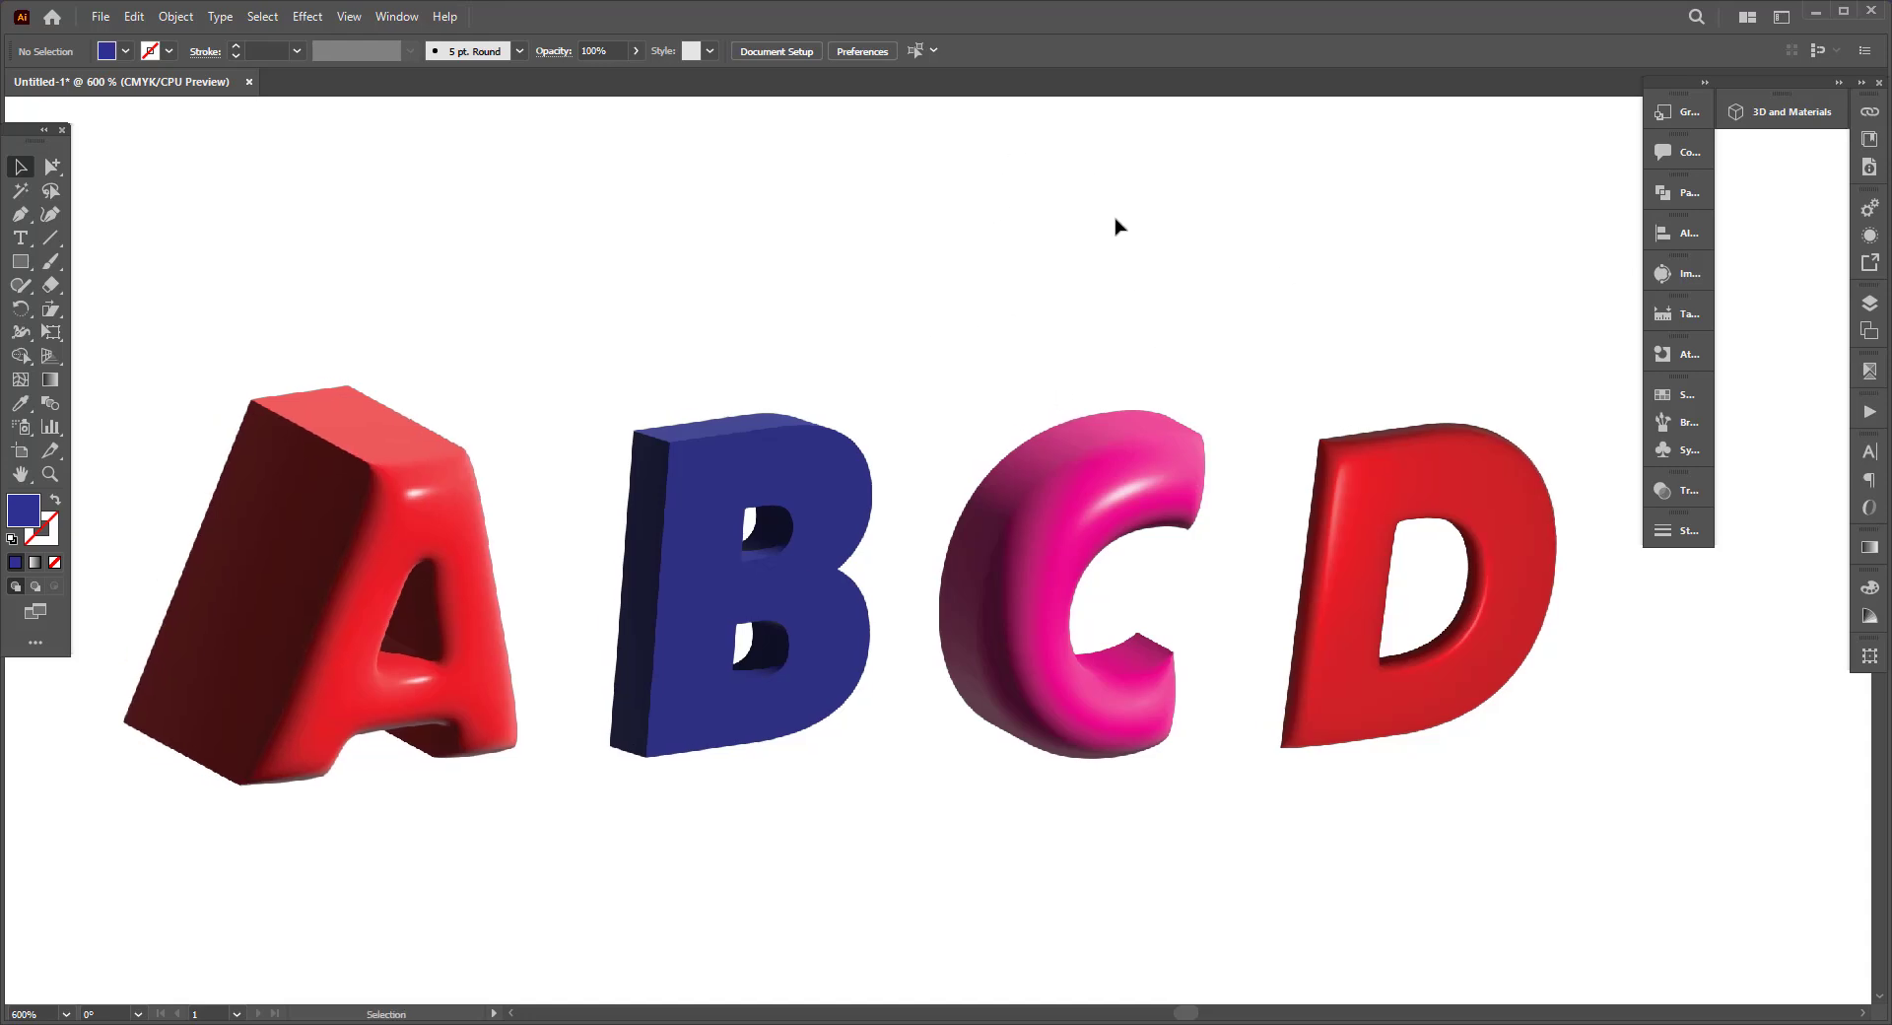